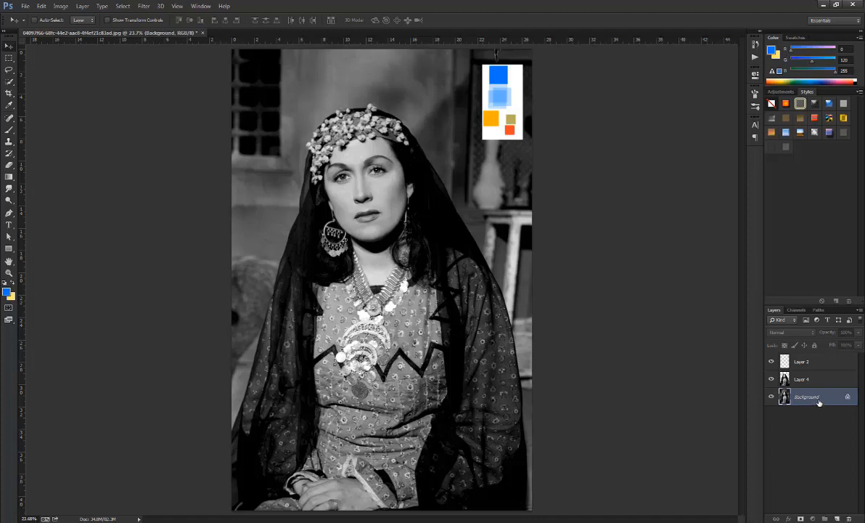
# Duplicate the Background layer
pyautogui.moveTo(818, 401); pyautogui.dragTo(838, 519)
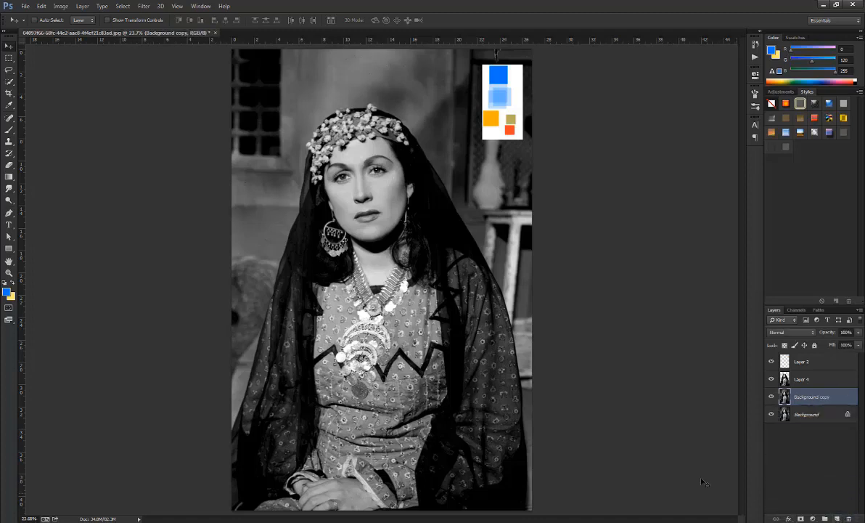
# Colorize Layer 4 to a warm skin tone using Hue/Saturation with hue 35 and saturation about 30
pyautogui.click(808, 381)
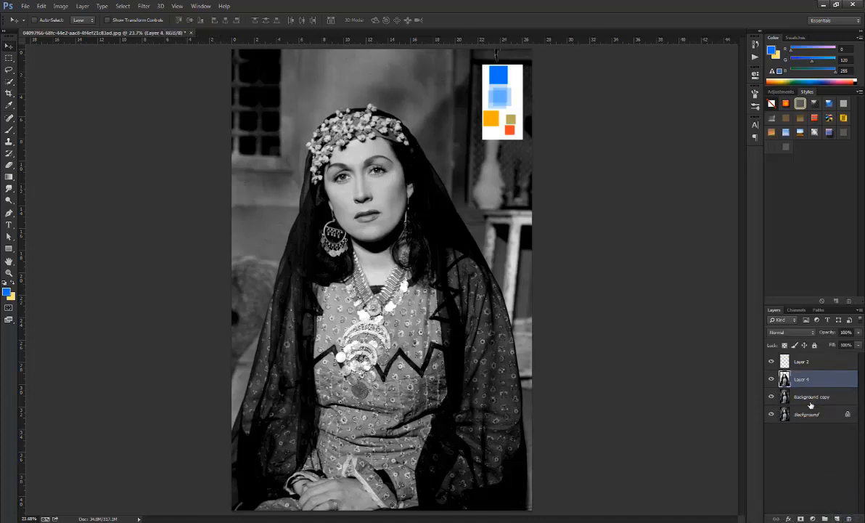
pyautogui.hotkey('ctrl', 'u')
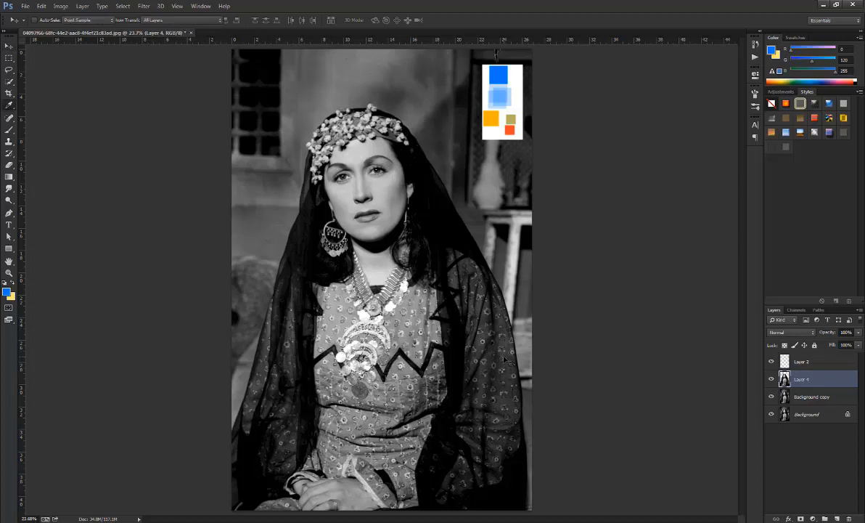
pyautogui.click(670, 312)
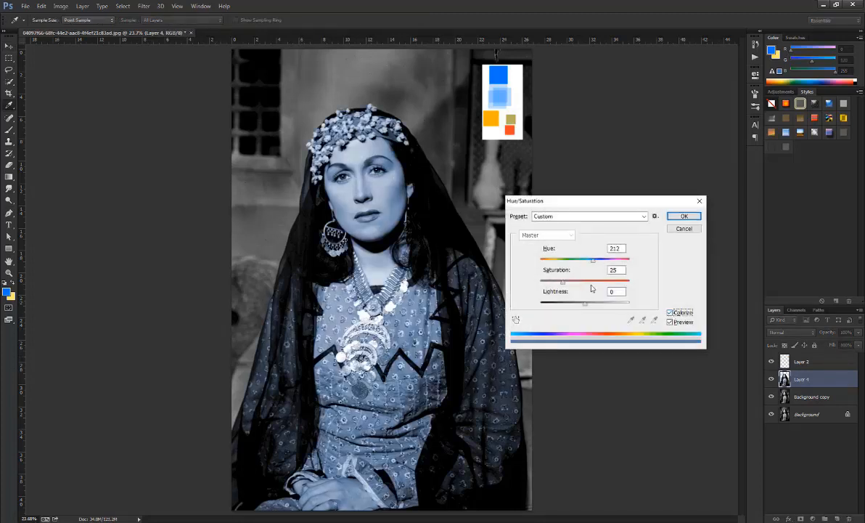
pyautogui.moveTo(558, 264); pyautogui.dragTo(553, 265)
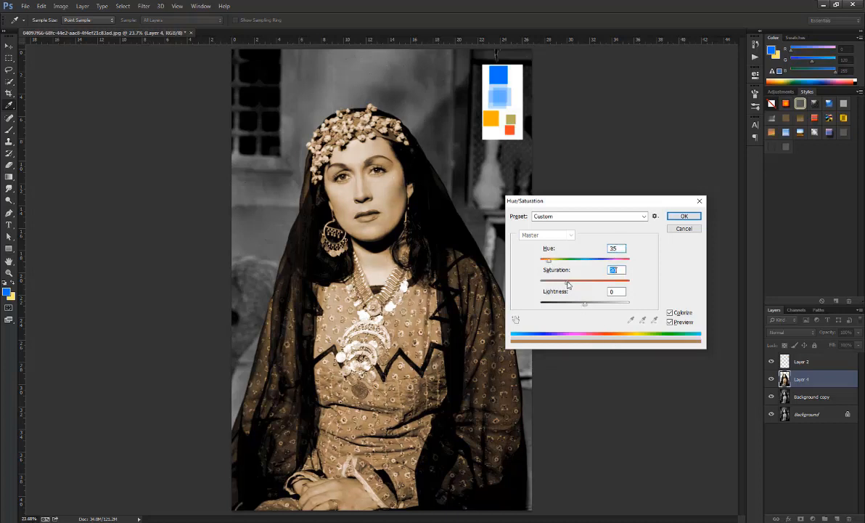
pyautogui.click(685, 217)
# Add a layer mask to Layer 4 and brush black over the upper dress and pendant to hide the skin tint
pyautogui.click(801, 518)
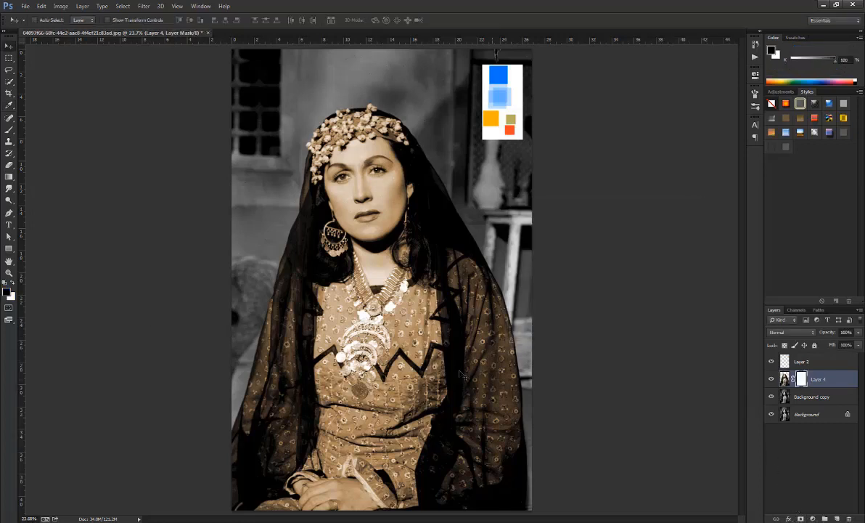
pyautogui.press('b')
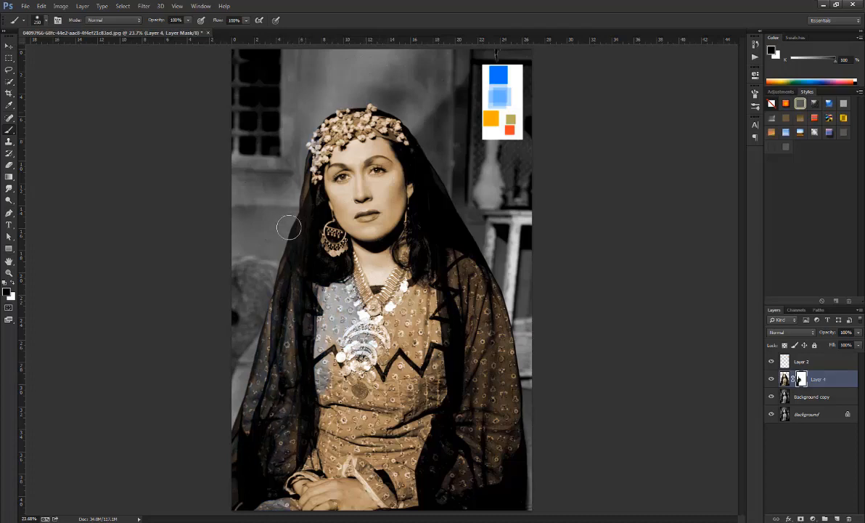
pyautogui.hotkey('ctrl', '+')
pyautogui.hotkey('ctrl', '+')
pyautogui.hotkey('ctrl', '+')
pyautogui.hotkey('ctrl', '+')
pyautogui.hotkey('ctrl', '+')
pyautogui.scroll(-4, 385, 297)
pyautogui.moveTo(392, 296)
pyautogui.mouseDown()
pyautogui.moveTo(501, 287)
pyautogui.moveTo(453, 207)
pyautogui.mouseUp()
# Mask the skin tint off the necklace and its coins, using a small brush along the edges against the neck
pyautogui.rightClick(490, 255)
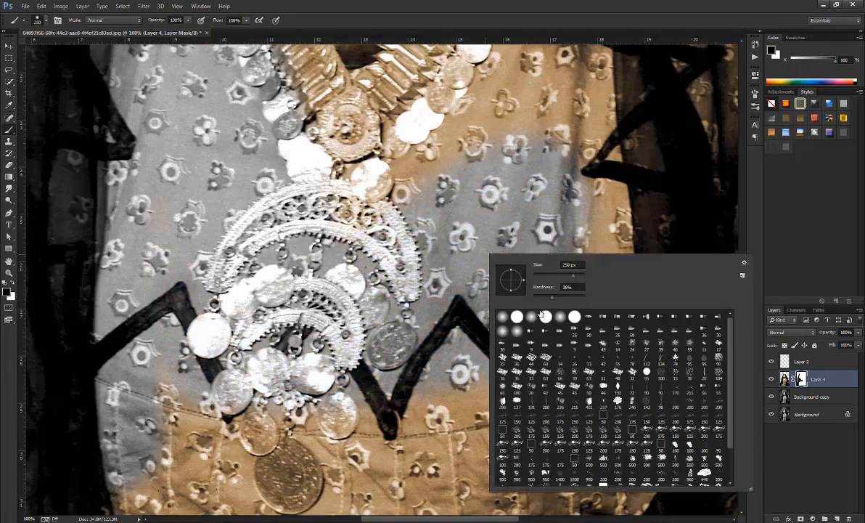
pyautogui.click(476, 155)
pyautogui.press('Return')
pyautogui.moveTo(367, 178); pyautogui.dragTo(469, 72)
pyautogui.moveTo(472, 83); pyautogui.dragTo(334, 361)
pyautogui.moveTo(340, 193)
pyautogui.mouseDown()
pyautogui.moveTo(351, 216)
pyautogui.moveTo(329, 257)
pyautogui.mouseUp()
pyautogui.moveTo(101, 184)
pyautogui.mouseDown()
pyautogui.moveTo(210, 348)
pyautogui.moveTo(243, 337)
pyautogui.moveTo(272, 341)
pyautogui.mouseUp()
pyautogui.press('[')
pyautogui.press('[')
pyautogui.press('[')
pyautogui.press('[')
pyautogui.press('[')
pyautogui.press('[')
pyautogui.press('[')
pyautogui.press('[')
pyautogui.press('[')
pyautogui.press('[')
pyautogui.press('[')
pyautogui.press('[')
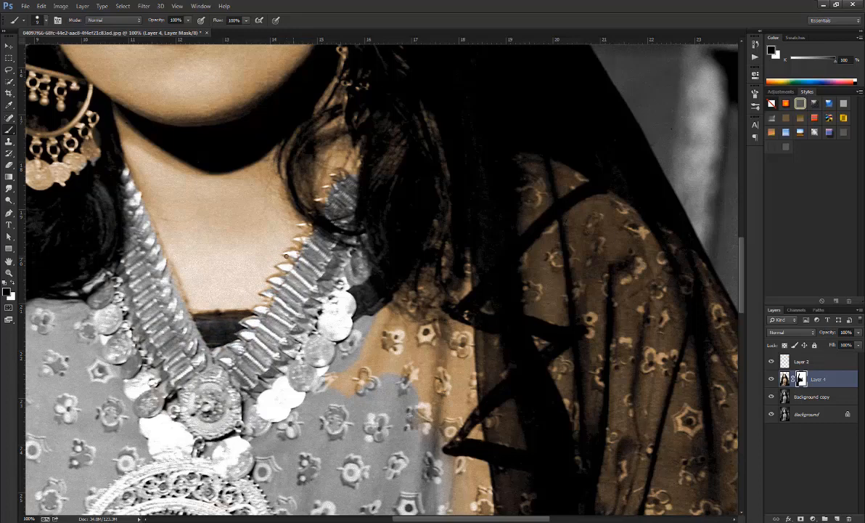
# Brush black on the mask over the large hoop earring and its hanging coins to remove the skin tint
pyautogui.moveTo(346, 243); pyautogui.dragTo(538, 269)
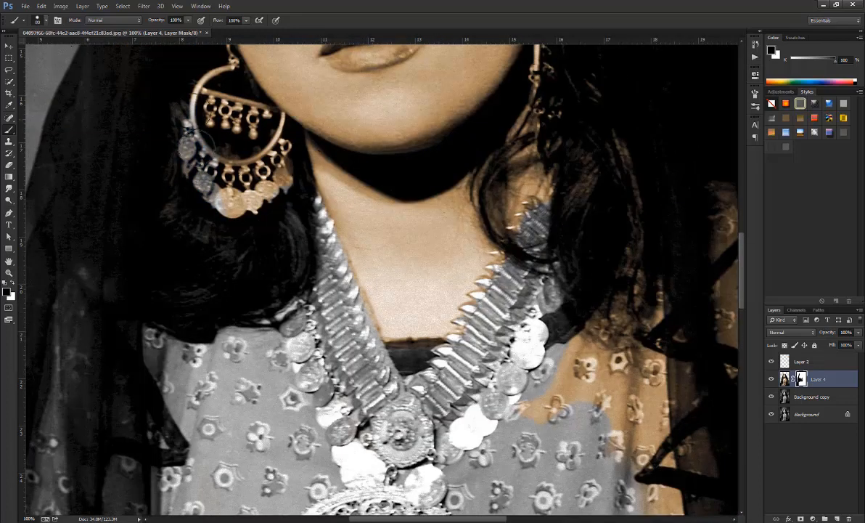
pyautogui.moveTo(191, 138); pyautogui.dragTo(220, 320)
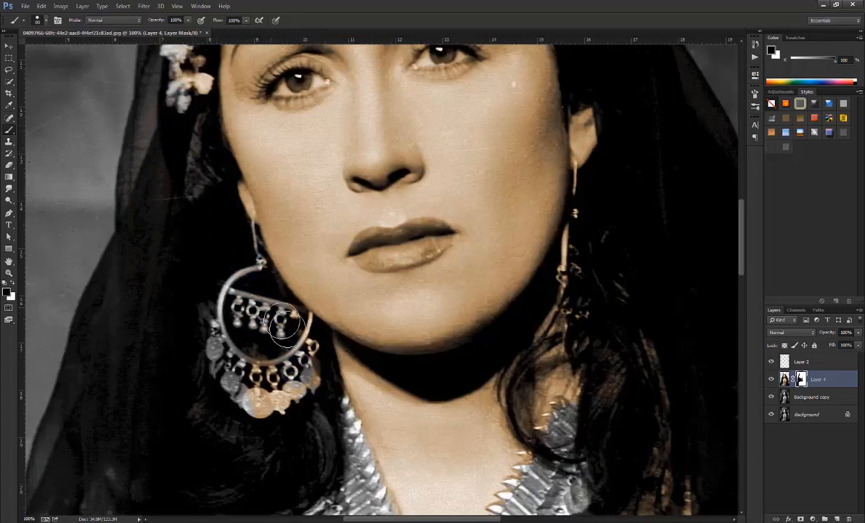
pyautogui.moveTo(288, 328)
pyautogui.mouseDown()
pyautogui.moveTo(282, 344)
pyautogui.moveTo(225, 368)
pyautogui.mouseUp()
# Mask the skin tint off the flowered headscarf, following its edge along the forehead
pyautogui.moveTo(228, 140); pyautogui.dragTo(336, 373)
pyautogui.moveTo(467, 58); pyautogui.dragTo(335, 259)
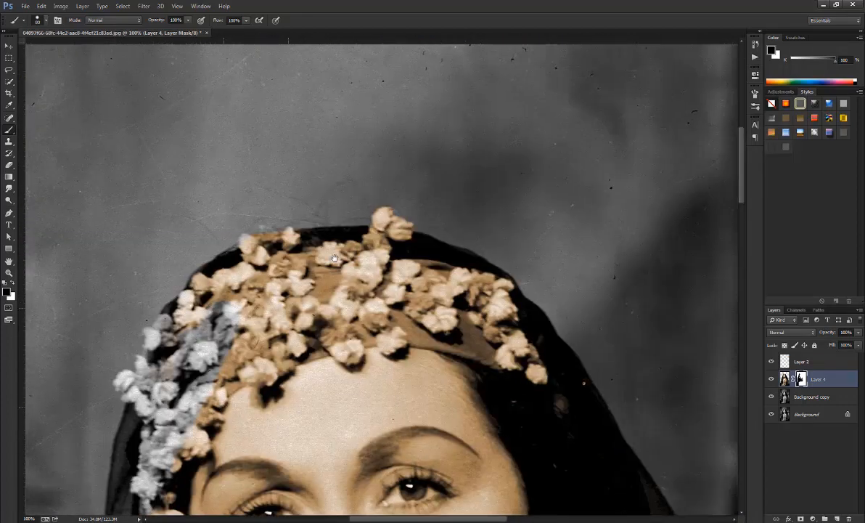
pyautogui.moveTo(270, 247)
pyautogui.mouseDown()
pyautogui.moveTo(408, 277)
pyautogui.moveTo(430, 316)
pyautogui.moveTo(458, 133)
pyautogui.mouseUp()
pyautogui.rightClick(456, 285)
pyautogui.click(518, 329)
pyautogui.press('Return')
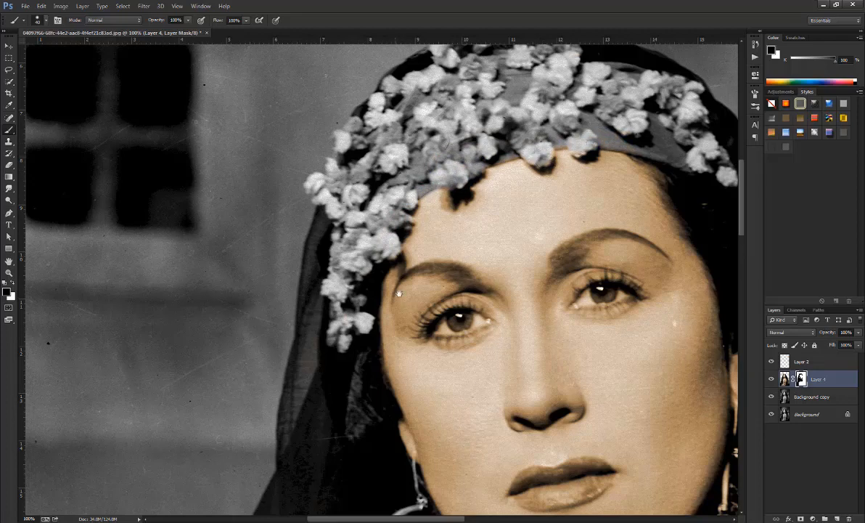
# Mask the skin tint off the thin earring and the hair beside the neck, enlarging the brush for the hair
pyautogui.moveTo(399, 293); pyautogui.dragTo(289, 58)
pyautogui.moveTo(490, 149); pyautogui.dragTo(369, 374)
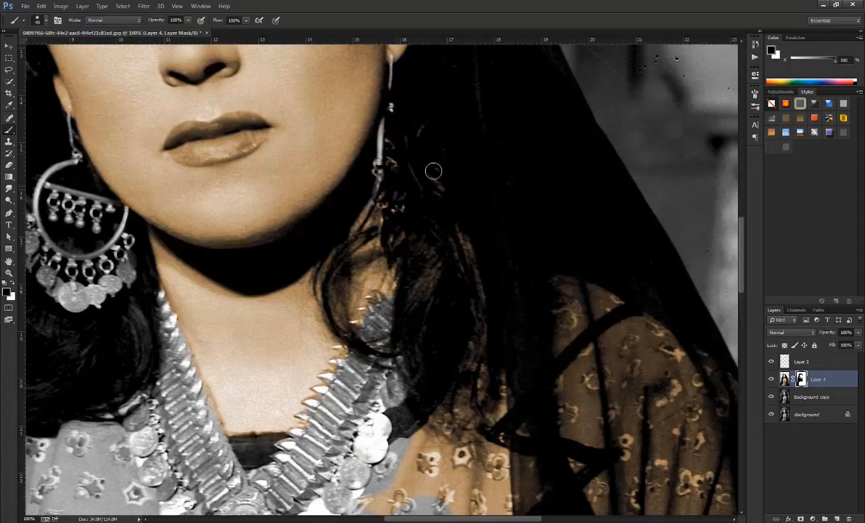
pyautogui.moveTo(408, 114); pyautogui.dragTo(381, 299)
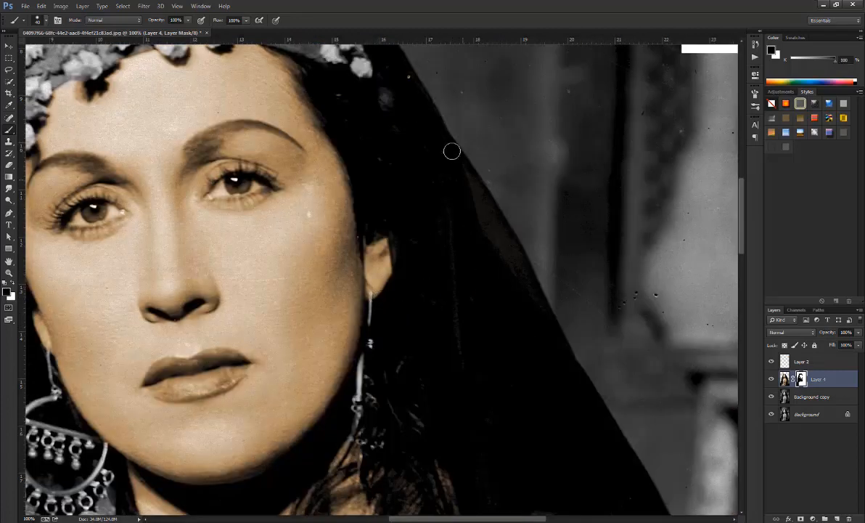
pyautogui.moveTo(373, 410); pyautogui.dragTo(372, 232)
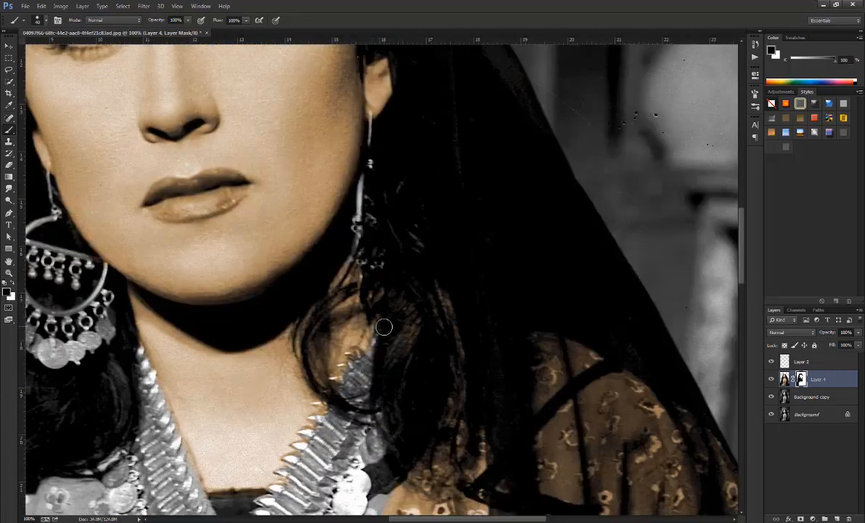
pyautogui.press(']')
pyautogui.press(']')
pyautogui.press(']')
pyautogui.press(']')
pyautogui.press(']')
pyautogui.moveTo(448, 338); pyautogui.dragTo(421, 225)
# Brush the skin tint off the veil, sleeves and main part of the dress on the mask with a larger brush
pyautogui.hotkey('ctrl', '-')
pyautogui.hotkey('ctrl', '-')
pyautogui.hotkey('ctrl', '-')
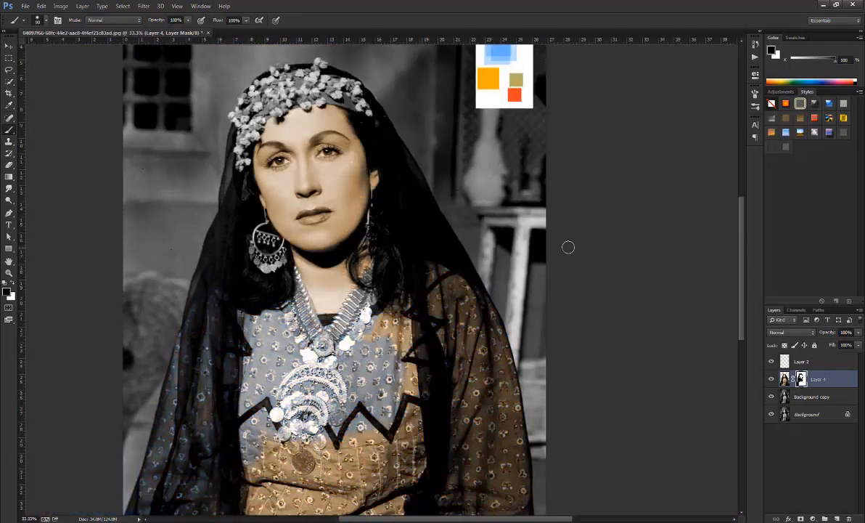
pyautogui.press(']')
pyautogui.press(']')
pyautogui.press(']')
pyautogui.press(']')
pyautogui.press(']')
pyautogui.moveTo(444, 282)
pyautogui.mouseDown()
pyautogui.moveTo(494, 378)
pyautogui.moveTo(494, 158)
pyautogui.mouseUp()
pyautogui.moveTo(495, 158)
pyautogui.mouseDown()
pyautogui.moveTo(525, 383)
pyautogui.moveTo(166, 284)
pyautogui.moveTo(301, 201)
pyautogui.mouseUp()
pyautogui.moveTo(390, 193)
pyautogui.mouseDown()
pyautogui.moveTo(395, 398)
pyautogui.moveTo(305, 327)
pyautogui.moveTo(392, 316)
pyautogui.mouseUp()
# Mask the remaining skin tint off the lower dress with a medium-sized brush
pyautogui.hotkey('ctrl', '+')
pyautogui.hotkey('ctrl', '+')
pyautogui.hotkey('ctrl', '+')
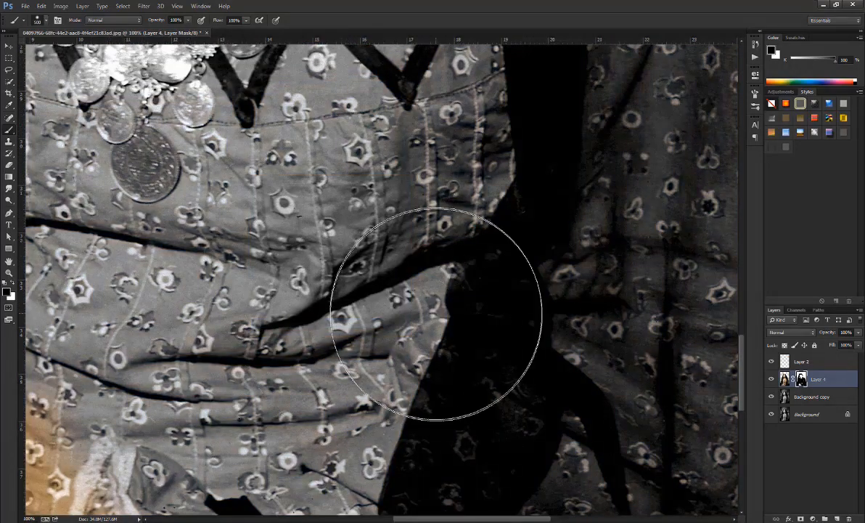
pyautogui.press('[')
pyautogui.press('[')
pyautogui.press('[')
pyautogui.press('[')
pyautogui.press('[')
pyautogui.press('[')
pyautogui.press('[')
pyautogui.moveTo(218, 392); pyautogui.dragTo(545, 236)
pyautogui.moveTo(168, 318)
pyautogui.mouseDown()
pyautogui.moveTo(162, 384)
pyautogui.moveTo(271, 354)
pyautogui.moveTo(394, 273)
pyautogui.mouseUp()
# Mask the skin tint off the cuffs and fabric around the hands with a small brush, leaving the hands colored
pyautogui.press('[')
pyautogui.press('[')
pyautogui.press('[')
pyautogui.press('[')
pyautogui.press('[')
pyautogui.press('[')
pyautogui.press('[')
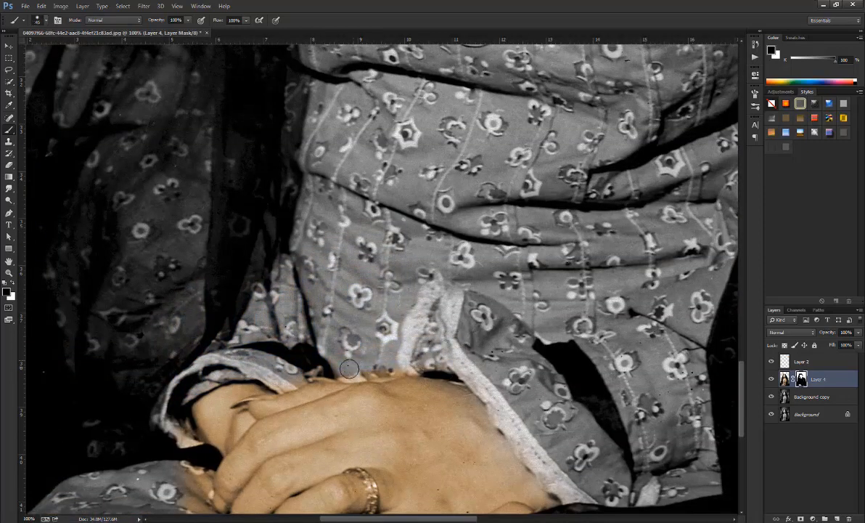
pyautogui.moveTo(393, 336); pyautogui.dragTo(339, 150)
pyautogui.moveTo(131, 292); pyautogui.dragTo(144, 330)
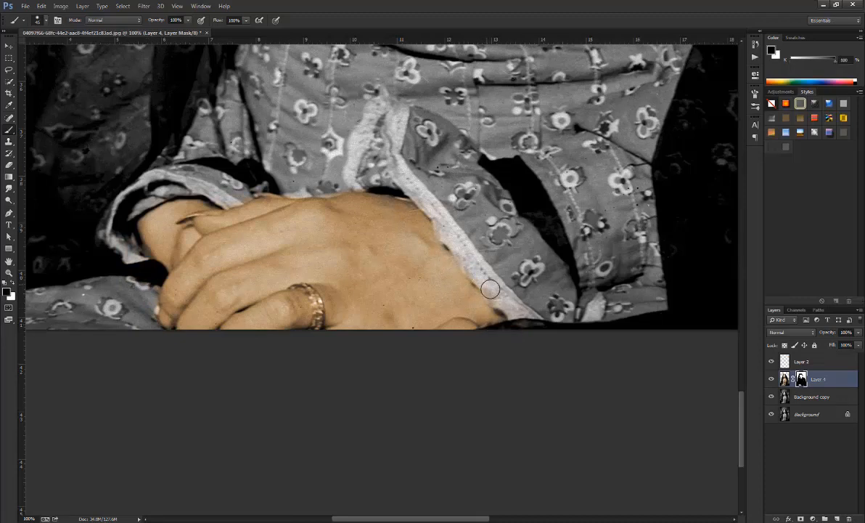
pyautogui.moveTo(432, 210); pyautogui.dragTo(424, 149)
pyautogui.hotkey('ctrl', '0')
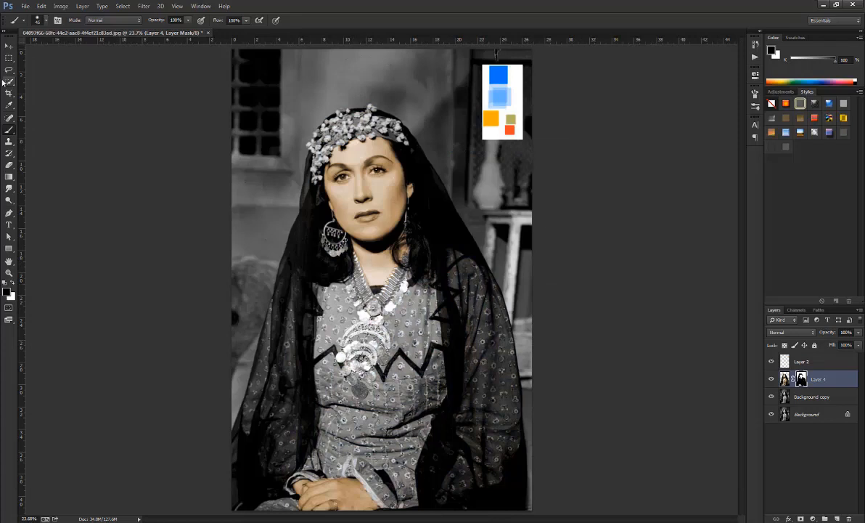
# Create a new empty layer directly above Layer 4
pyautogui.click(8, 47)
pyautogui.keyDown('ctrl'); pyautogui.click(409, 355); pyautogui.keyUp('ctrl')
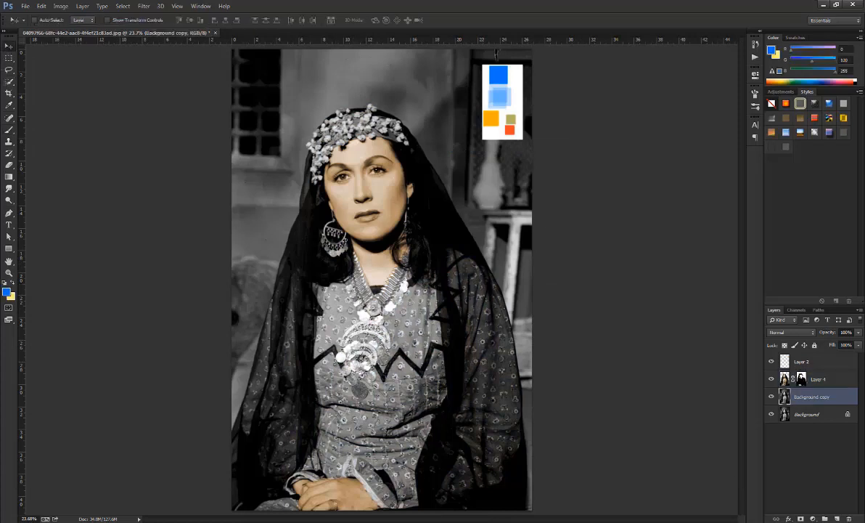
pyautogui.click(829, 380)
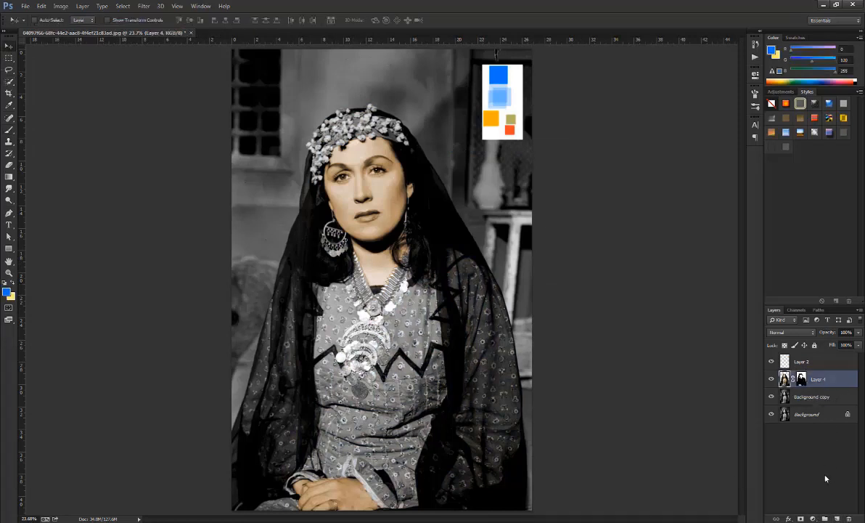
pyautogui.click(836, 518)
# Paint solid blue on the new layer over the dress neckline beside the upper necklace coins
pyautogui.press('b')
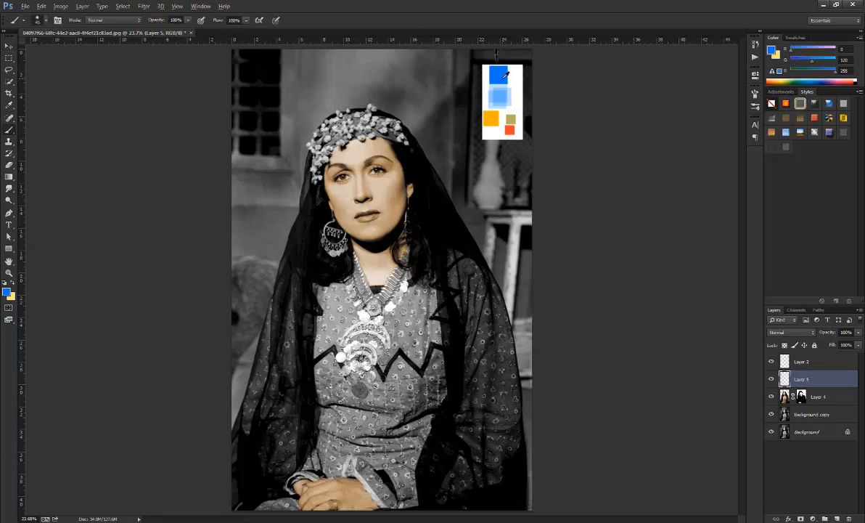
pyautogui.hotkey('ctrl', '+')
pyautogui.hotkey('ctrl', '+')
pyautogui.hotkey('ctrl', '+')
pyautogui.hotkey('ctrl', '+')
pyautogui.hotkey('ctrl', '+')
pyautogui.hotkey('ctrl', '+')
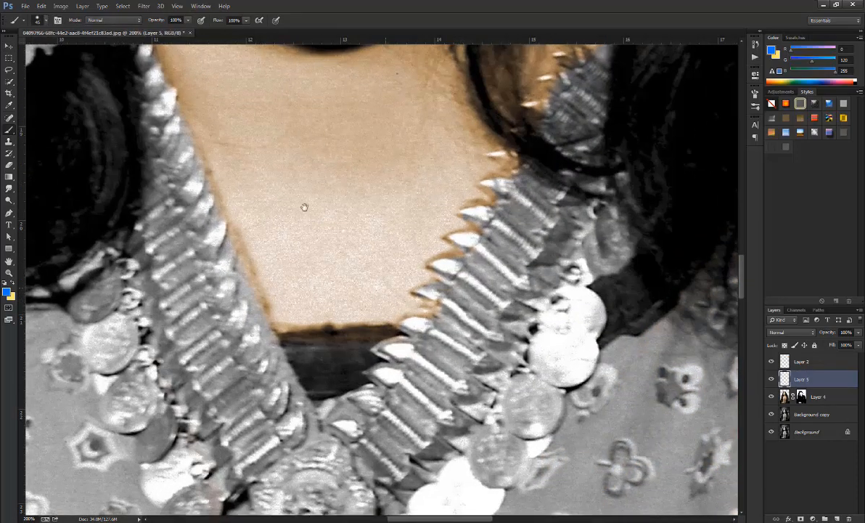
pyautogui.moveTo(304, 207); pyautogui.dragTo(221, 127)
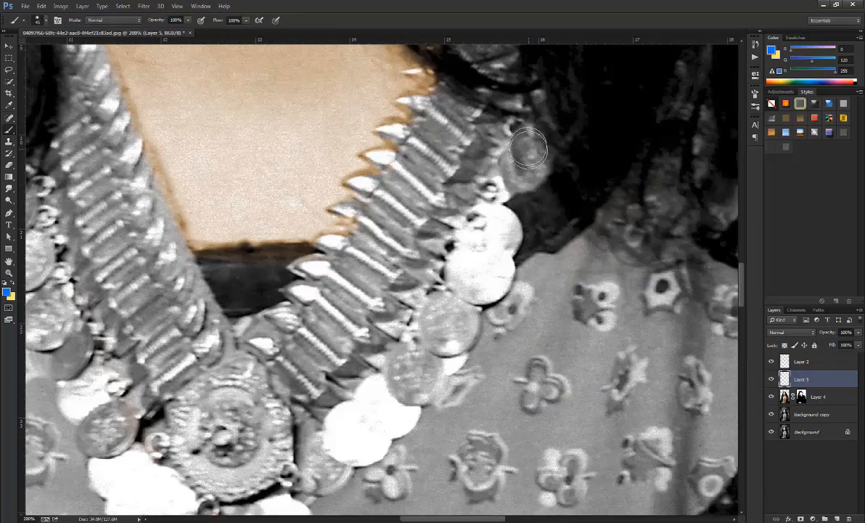
pyautogui.moveTo(532, 132)
pyautogui.mouseDown()
pyautogui.moveTo(536, 106)
pyautogui.moveTo(516, 163)
pyautogui.moveTo(520, 170)
pyautogui.moveTo(540, 125)
pyautogui.moveTo(527, 174)
pyautogui.moveTo(555, 267)
pyautogui.mouseUp()
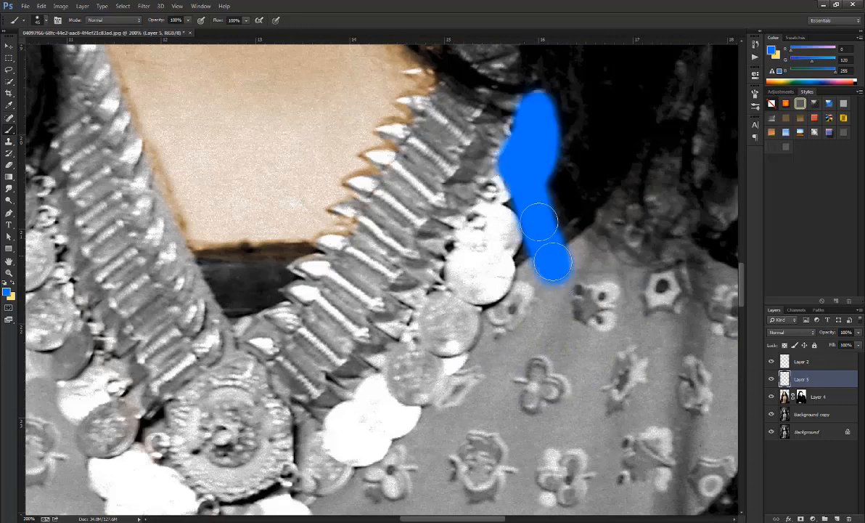
pyautogui.moveTo(547, 228)
pyautogui.mouseDown()
pyautogui.moveTo(577, 275)
pyautogui.moveTo(554, 251)
pyautogui.mouseUp()
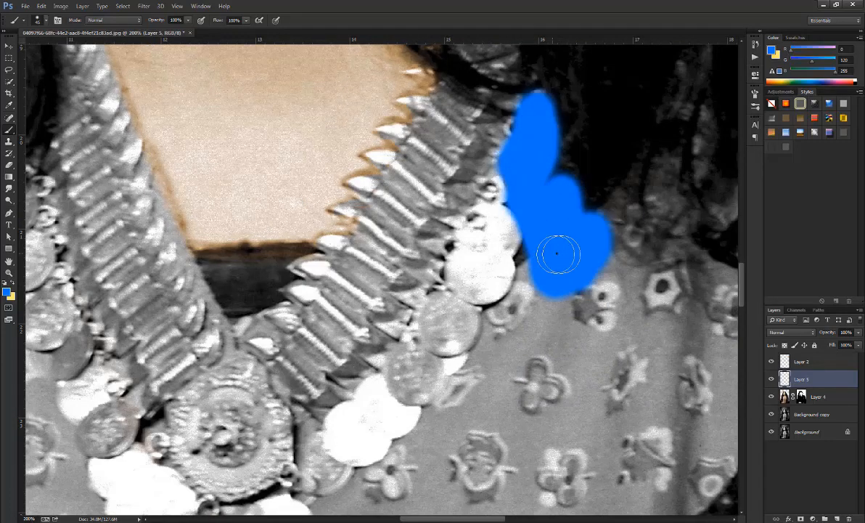
# Extend the blue paint down the dress along the necklace coins to the edge of the crescent pendant
pyautogui.rightClick(558, 253)
pyautogui.press('Return')
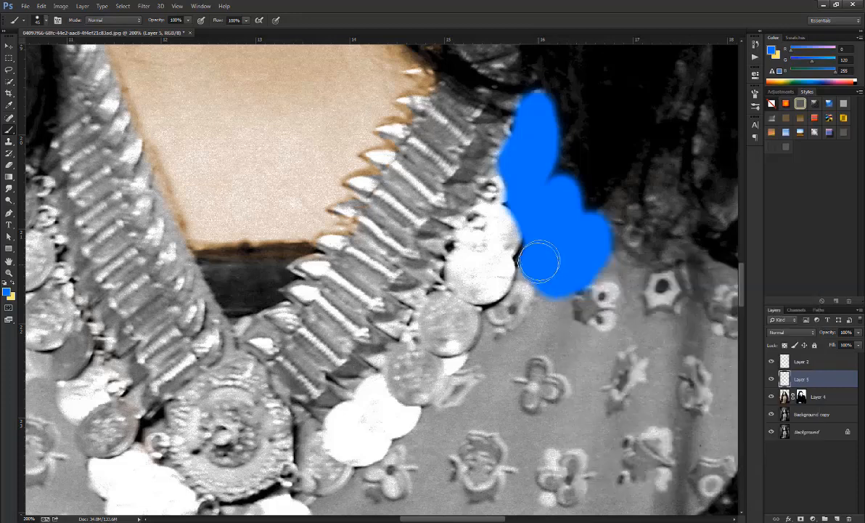
pyautogui.moveTo(539, 257); pyautogui.dragTo(548, 290)
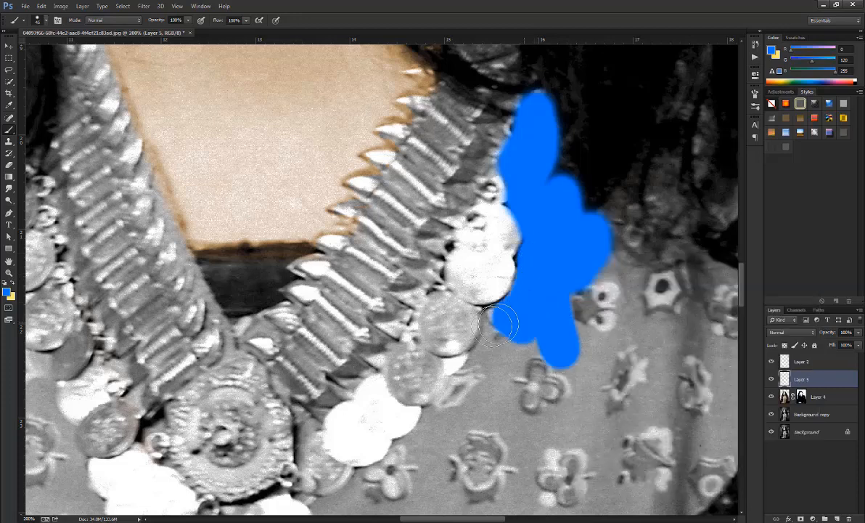
pyautogui.moveTo(508, 312)
pyautogui.mouseDown()
pyautogui.moveTo(462, 402)
pyautogui.moveTo(389, 483)
pyautogui.mouseUp()
pyautogui.moveTo(388, 483)
pyautogui.mouseDown()
pyautogui.moveTo(523, 173)
pyautogui.moveTo(380, 323)
pyautogui.moveTo(380, 389)
pyautogui.moveTo(425, 467)
pyautogui.moveTo(408, 415)
pyautogui.moveTo(470, 314)
pyautogui.moveTo(422, 351)
pyautogui.moveTo(418, 335)
pyautogui.moveTo(568, 164)
pyautogui.moveTo(488, 314)
pyautogui.moveTo(625, 117)
pyautogui.moveTo(489, 315)
pyautogui.moveTo(419, 355)
pyautogui.moveTo(403, 341)
pyautogui.moveTo(549, 216)
pyautogui.moveTo(451, 343)
pyautogui.moveTo(596, 212)
pyautogui.moveTo(647, 38)
pyautogui.mouseUp()
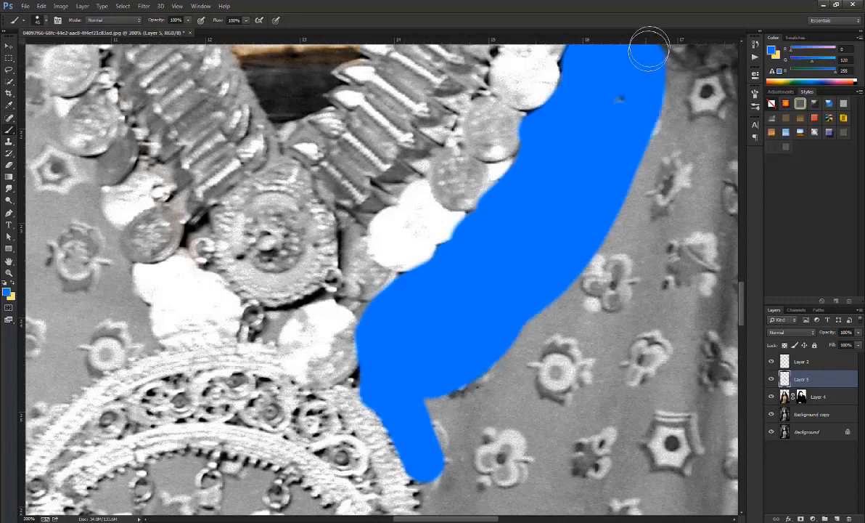
# Paint blue over the dress's upper chest below the hair and down its edge beside the dark veil with a larger brush
pyautogui.moveTo(448, 378); pyautogui.dragTo(286, 249)
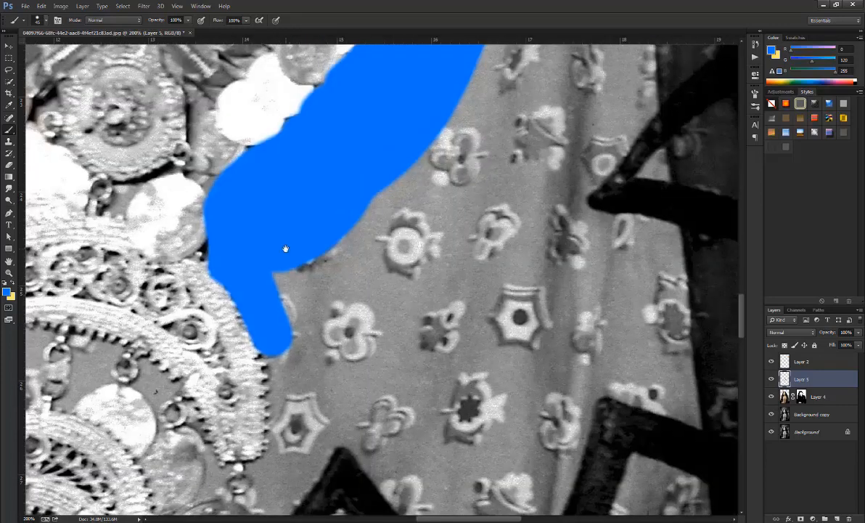
pyautogui.hotkey('ctrl', '-')
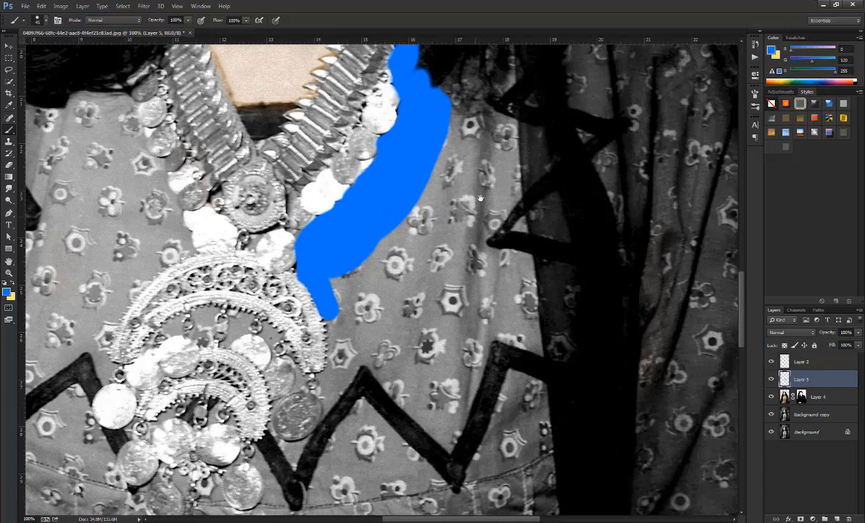
pyautogui.moveTo(480, 197); pyautogui.dragTo(427, 321)
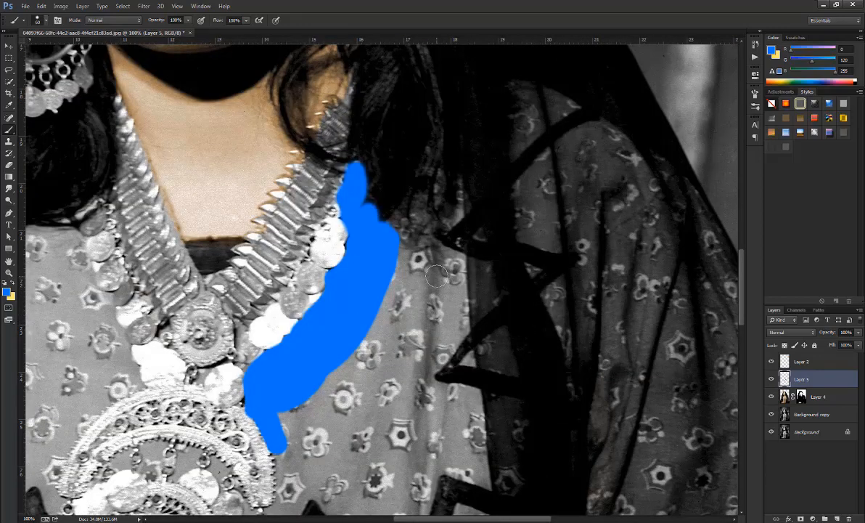
pyautogui.moveTo(403, 245)
pyautogui.mouseDown()
pyautogui.moveTo(419, 208)
pyautogui.moveTo(400, 232)
pyautogui.moveTo(438, 228)
pyautogui.moveTo(439, 174)
pyautogui.moveTo(440, 209)
pyautogui.moveTo(441, 188)
pyautogui.mouseUp()
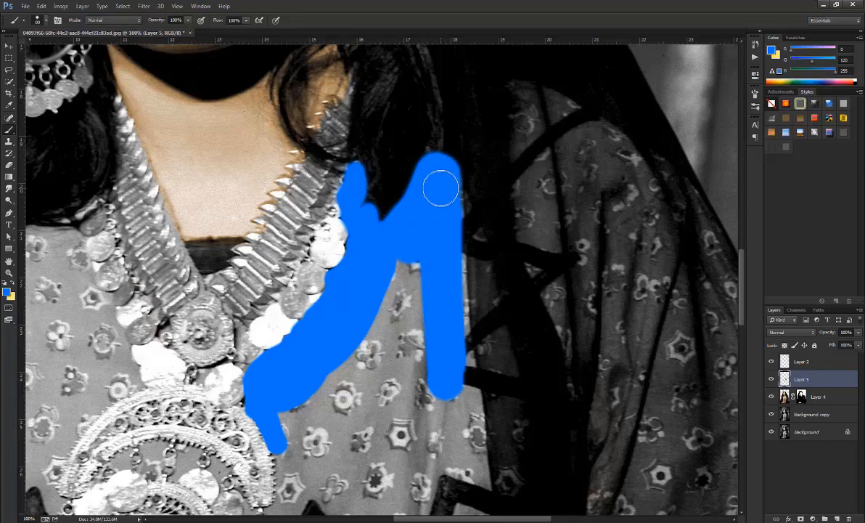
pyautogui.moveTo(463, 383); pyautogui.dragTo(452, 386)
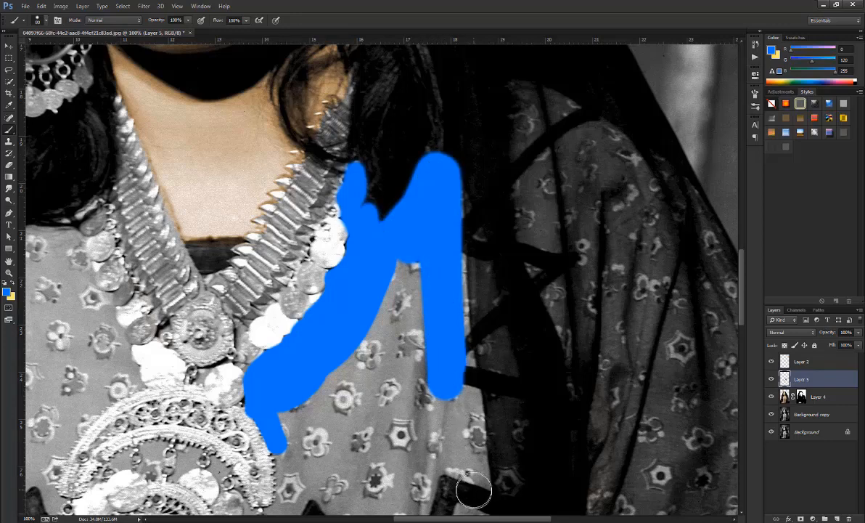
pyautogui.keyDown('shift'); pyautogui.click(474, 490); pyautogui.keyUp('shift')
pyautogui.moveTo(463, 442); pyautogui.dragTo(458, 193)
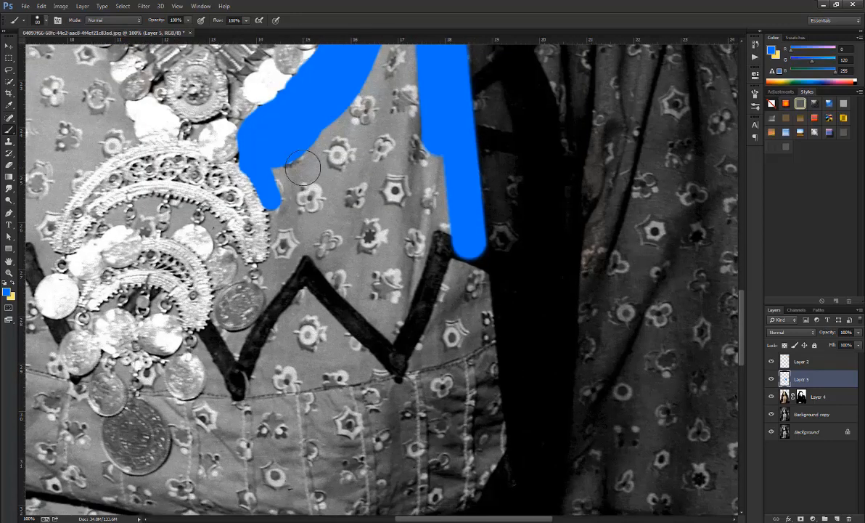
# Fill the bodice between the pendant coins and the dark veil with blue, extending the paint down to the waist
pyautogui.moveTo(303, 168)
pyautogui.mouseDown()
pyautogui.moveTo(262, 268)
pyautogui.moveTo(294, 187)
pyautogui.moveTo(321, 244)
pyautogui.moveTo(426, 170)
pyautogui.moveTo(435, 401)
pyautogui.mouseUp()
pyautogui.moveTo(400, 243)
pyautogui.mouseDown()
pyautogui.moveTo(311, 388)
pyautogui.moveTo(424, 310)
pyautogui.moveTo(426, 348)
pyautogui.mouseUp()
pyautogui.moveTo(414, 436); pyautogui.dragTo(431, 138)
pyautogui.moveTo(374, 239)
pyautogui.mouseDown()
pyautogui.moveTo(356, 307)
pyautogui.moveTo(344, 242)
pyautogui.moveTo(479, 147)
pyautogui.moveTo(478, 209)
pyautogui.mouseUp()
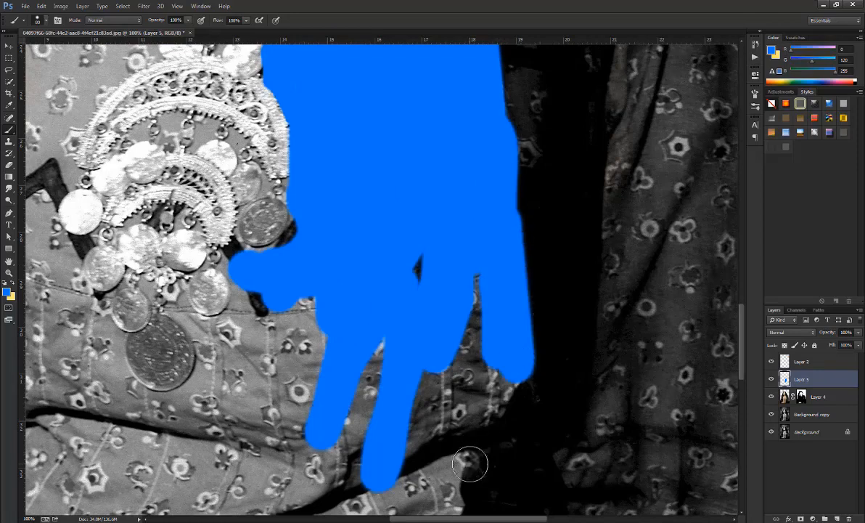
pyautogui.moveTo(471, 464); pyautogui.dragTo(209, 469)
pyautogui.moveTo(237, 368)
pyautogui.mouseDown()
pyautogui.moveTo(224, 384)
pyautogui.moveTo(373, 402)
pyautogui.mouseUp()
# Cover the dress's waist, lap and sleeves with blue using a large brush, leaving the clasped hands unpainted
pyautogui.hotkey('ctrl', '-')
pyautogui.hotkey('ctrl', '-')
pyautogui.hotkey('ctrl', '-')
pyautogui.moveTo(447, 392); pyautogui.dragTo(478, 243)
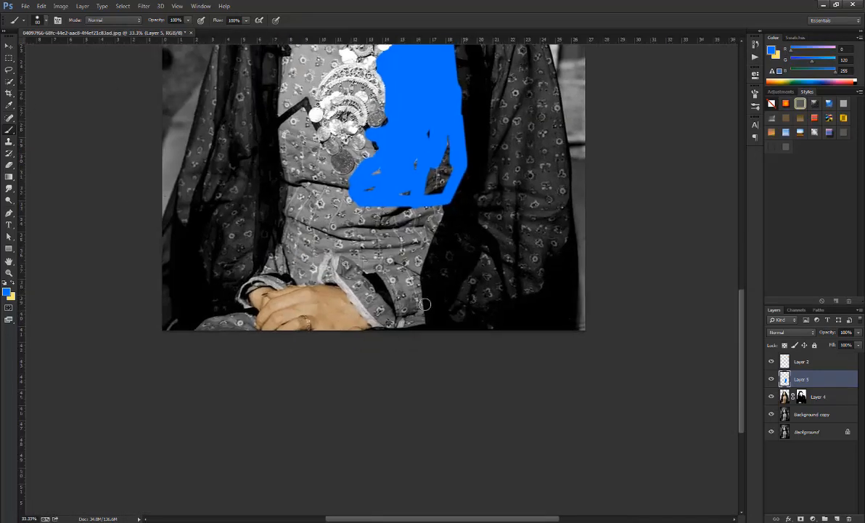
pyautogui.moveTo(425, 305)
pyautogui.mouseDown()
pyautogui.moveTo(401, 324)
pyautogui.moveTo(422, 172)
pyautogui.moveTo(414, 174)
pyautogui.moveTo(397, 238)
pyautogui.moveTo(445, 183)
pyautogui.moveTo(423, 221)
pyautogui.moveTo(360, 201)
pyautogui.moveTo(289, 261)
pyautogui.moveTo(378, 247)
pyautogui.moveTo(313, 208)
pyautogui.moveTo(290, 183)
pyautogui.moveTo(307, 172)
pyautogui.moveTo(374, 256)
pyautogui.moveTo(400, 326)
pyautogui.moveTo(303, 262)
pyautogui.moveTo(278, 266)
pyautogui.moveTo(205, 342)
pyautogui.mouseUp()
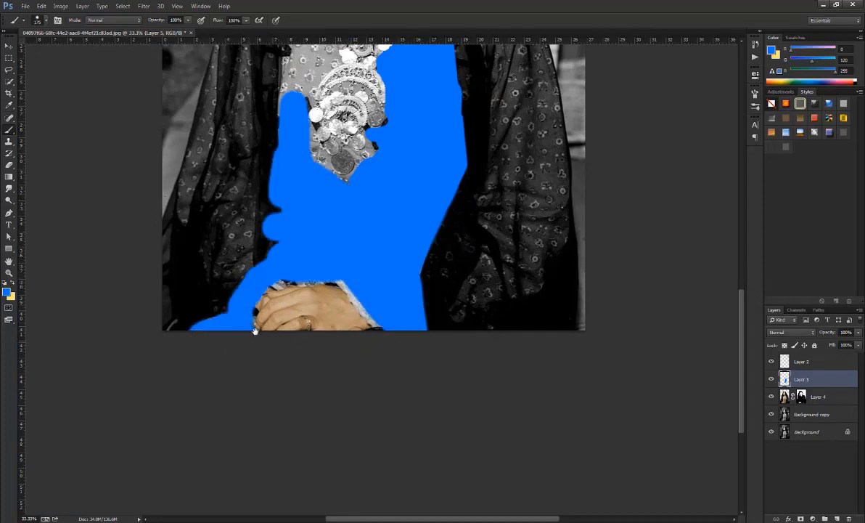
# Paint the other half of the bodice blue up to the shoulder, using a smaller brush along the necklace and pendant coins
pyautogui.moveTo(254, 331); pyautogui.dragTo(278, 484)
pyautogui.moveTo(302, 173)
pyautogui.mouseDown()
pyautogui.moveTo(320, 221)
pyautogui.moveTo(313, 268)
pyautogui.mouseUp()
pyautogui.scroll(3, 324, 189)
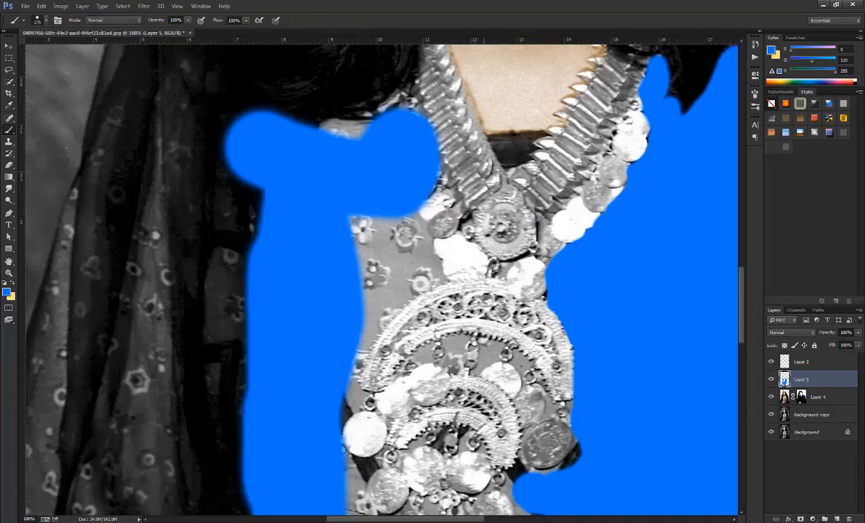
pyautogui.press('[')
pyautogui.press('[')
pyautogui.press('[')
pyautogui.press('[')
pyautogui.press('[')
pyautogui.press('[')
pyautogui.moveTo(311, 141)
pyautogui.mouseDown()
pyautogui.moveTo(382, 120)
pyautogui.moveTo(416, 236)
pyautogui.moveTo(392, 259)
pyautogui.moveTo(354, 347)
pyautogui.moveTo(360, 386)
pyautogui.moveTo(394, 444)
pyautogui.moveTo(477, 487)
pyautogui.mouseUp()
# Fill the remaining fabric gaps within and around the crescent pendants and along the upper edge of the hands with blue
pyautogui.scroll(-5, 363, 296)
pyautogui.moveTo(478, 487); pyautogui.dragTo(453, 409)
pyautogui.moveTo(436, 427)
pyautogui.mouseDown()
pyautogui.moveTo(464, 339)
pyautogui.moveTo(498, 283)
pyautogui.moveTo(531, 271)
pyautogui.moveTo(517, 200)
pyautogui.mouseUp()
pyautogui.moveTo(438, 143)
pyautogui.mouseDown()
pyautogui.moveTo(421, 146)
pyautogui.moveTo(512, 193)
pyautogui.moveTo(349, 171)
pyautogui.moveTo(319, 254)
pyautogui.moveTo(449, 236)
pyautogui.moveTo(374, 177)
pyautogui.moveTo(445, 161)
pyautogui.moveTo(442, 285)
pyautogui.moveTo(376, 380)
pyautogui.moveTo(488, 344)
pyautogui.mouseUp()
pyautogui.moveTo(386, 362)
pyautogui.mouseDown()
pyautogui.moveTo(361, 330)
pyautogui.moveTo(376, 306)
pyautogui.mouseUp()
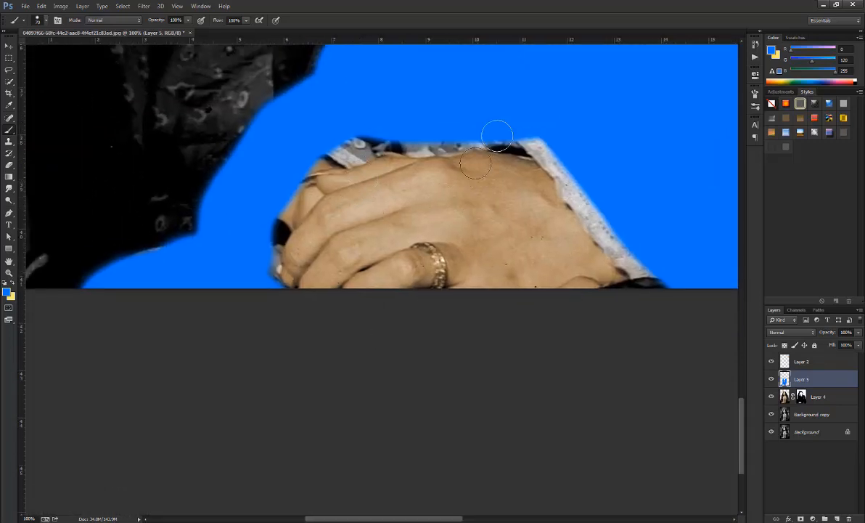
pyautogui.moveTo(497, 135)
pyautogui.mouseDown()
pyautogui.moveTo(396, 131)
pyautogui.moveTo(315, 147)
pyautogui.moveTo(422, 131)
pyautogui.moveTo(287, 161)
pyautogui.mouseUp()
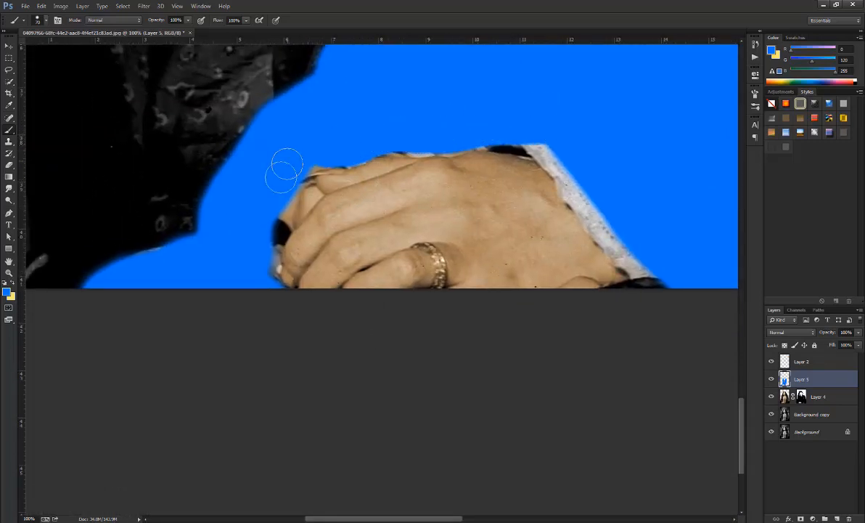
# Set Layer 5's blend mode to Overlay and its opacity to 77%
pyautogui.rightClick(597, 100)
pyautogui.click(632, 109)
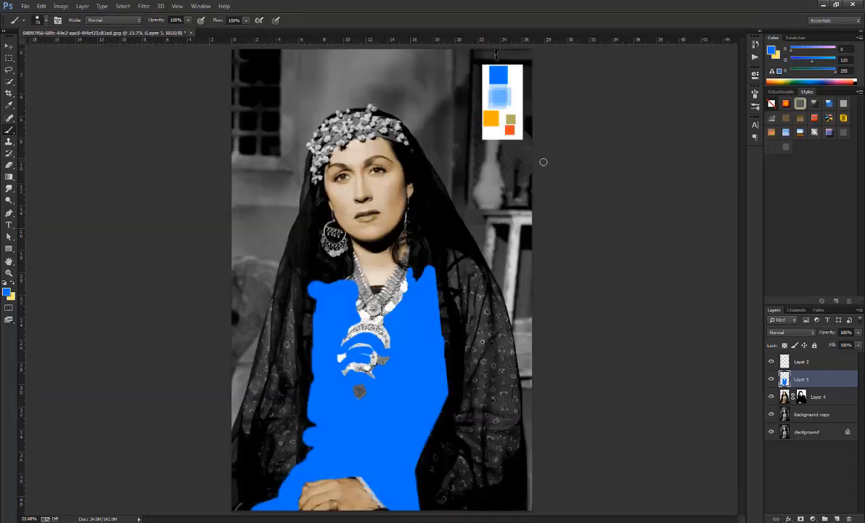
pyautogui.click(791, 331)
pyautogui.click(792, 194)
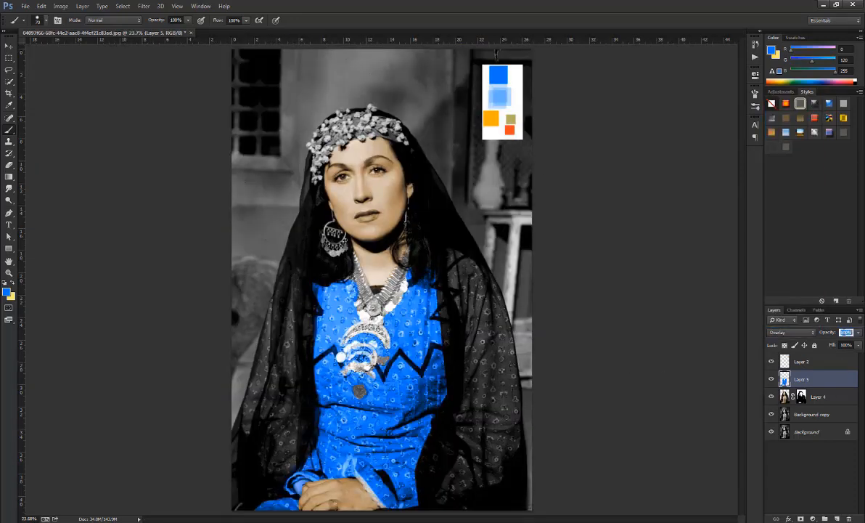
pyautogui.write('85')
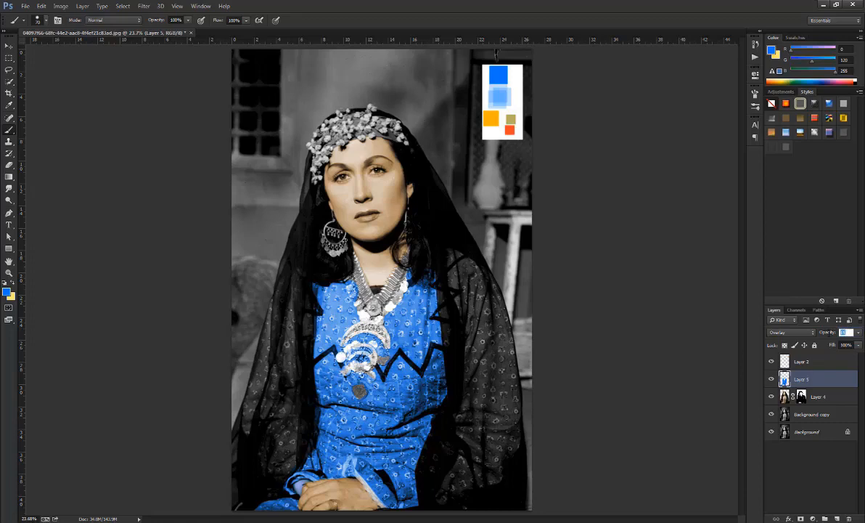
# Add a layer mask to Layer 5 and mask the blue off the bare wrist inside the sleeve cuff
pyautogui.click(11, 45)
pyautogui.click(155, 242)
pyautogui.hotkey('ctrl', '+')
pyautogui.moveTo(296, 464); pyautogui.dragTo(374, 427)
pyautogui.rightClick(352, 320)
pyautogui.click(367, 336)
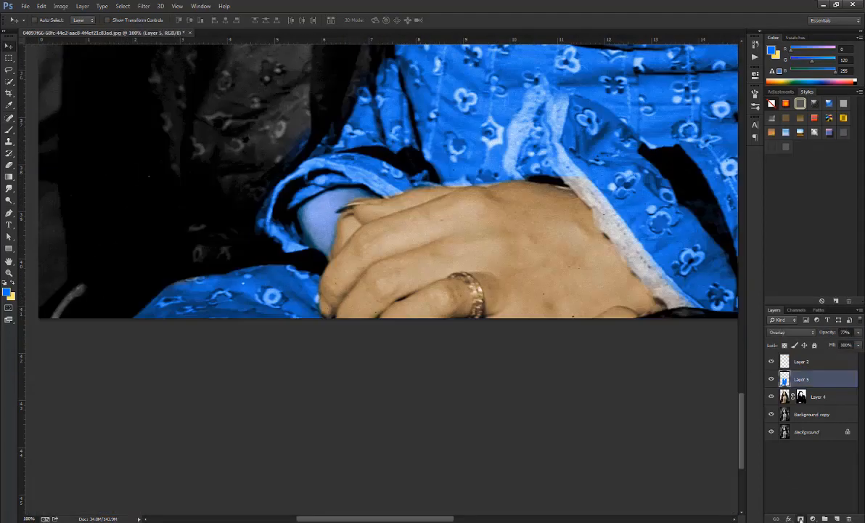
pyautogui.click(800, 518)
pyautogui.press('b')
pyautogui.moveTo(341, 207); pyautogui.dragTo(314, 216)
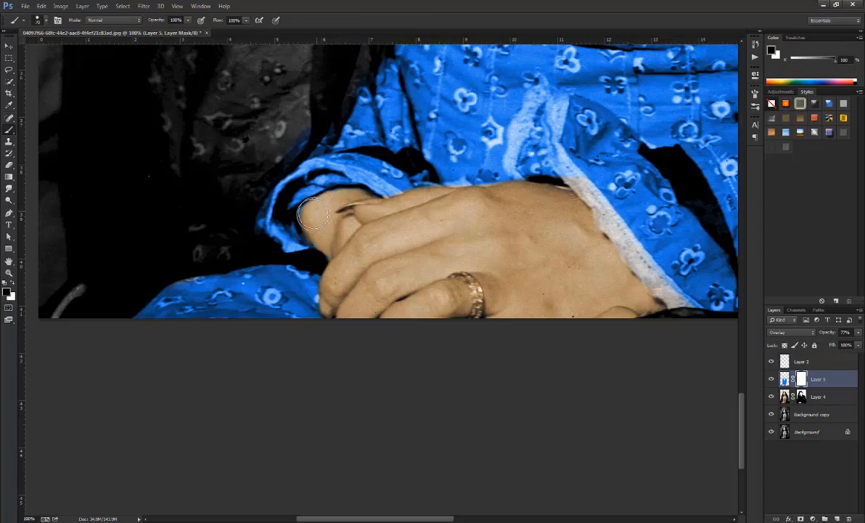
# Paint the white cuff trim beside the hand blue on Layer 5 in Normal mode, and return the layer to Overlay
pyautogui.moveTo(585, 229); pyautogui.dragTo(381, 271)
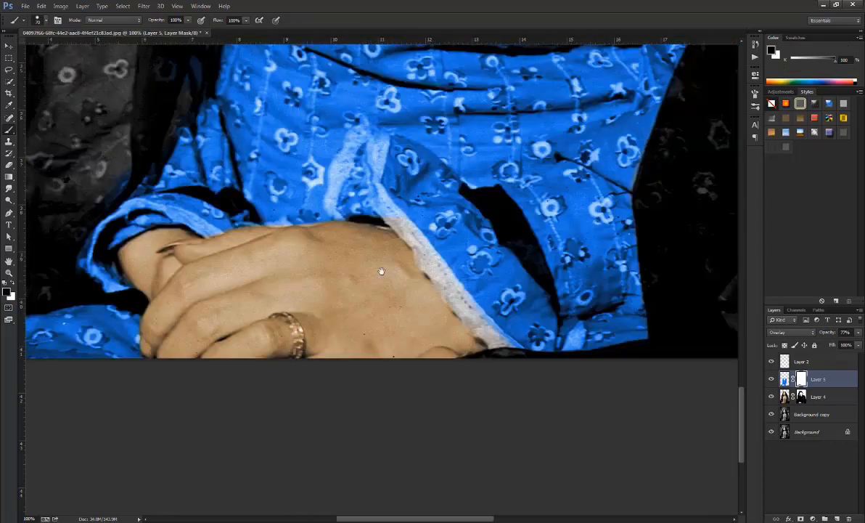
pyautogui.click(785, 379)
pyautogui.click(791, 331)
pyautogui.click(788, 133)
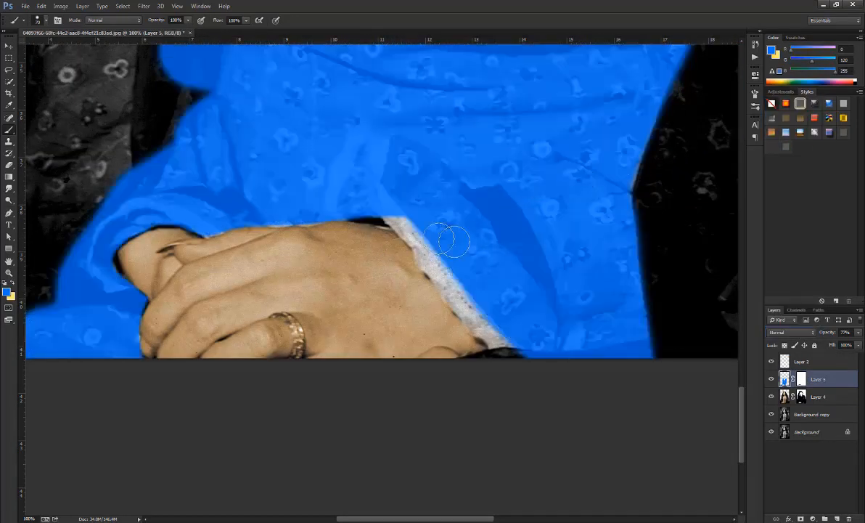
pyautogui.moveTo(417, 224)
pyautogui.mouseDown()
pyautogui.moveTo(435, 264)
pyautogui.moveTo(421, 228)
pyautogui.mouseUp()
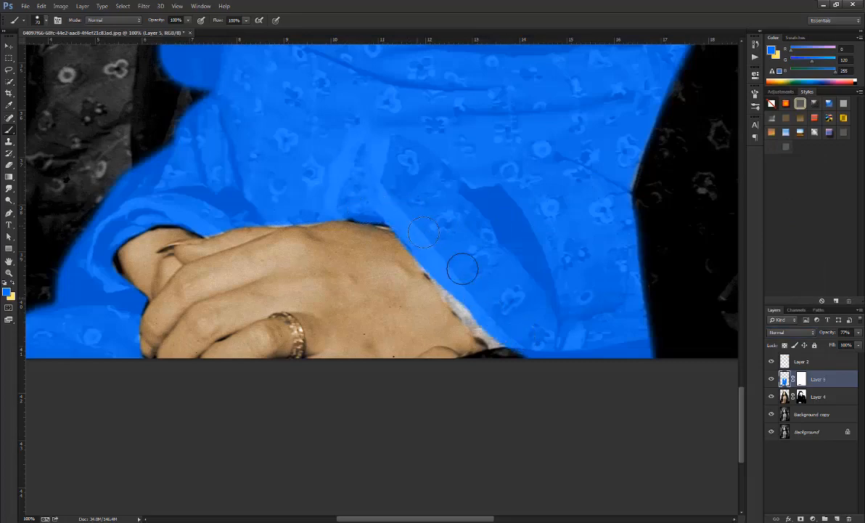
pyautogui.moveTo(536, 352); pyautogui.dragTo(491, 323)
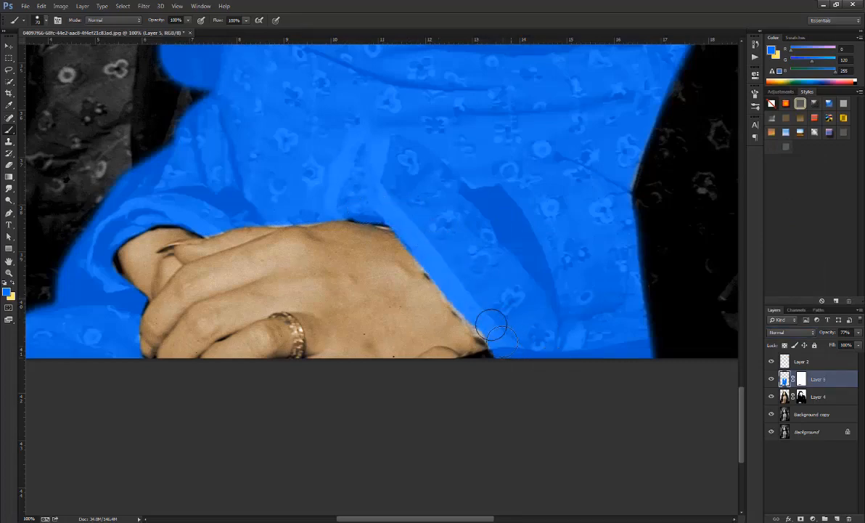
pyautogui.click(792, 332)
pyautogui.click(786, 206)
# Create a new layer above Layer 5 and paint blue over the sheer veil on both arms at 51% brush opacity
pyautogui.scroll(10, 351, 205)
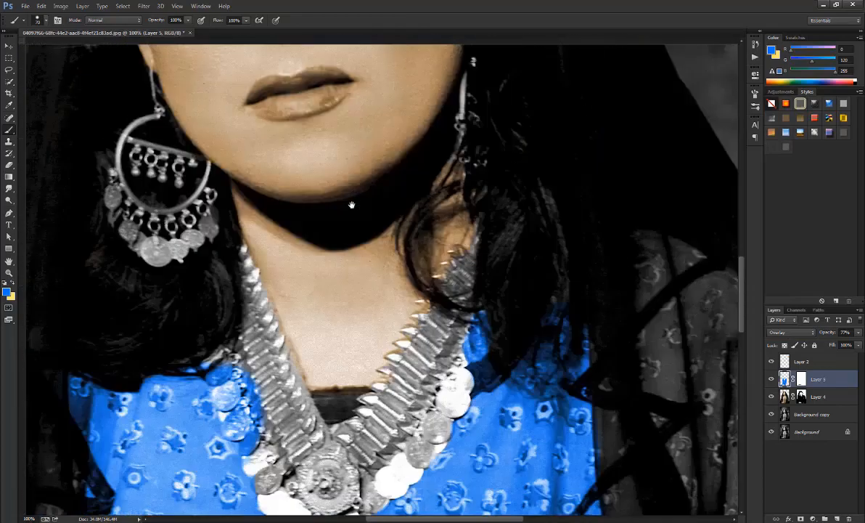
pyautogui.scroll(8, 352, 204)
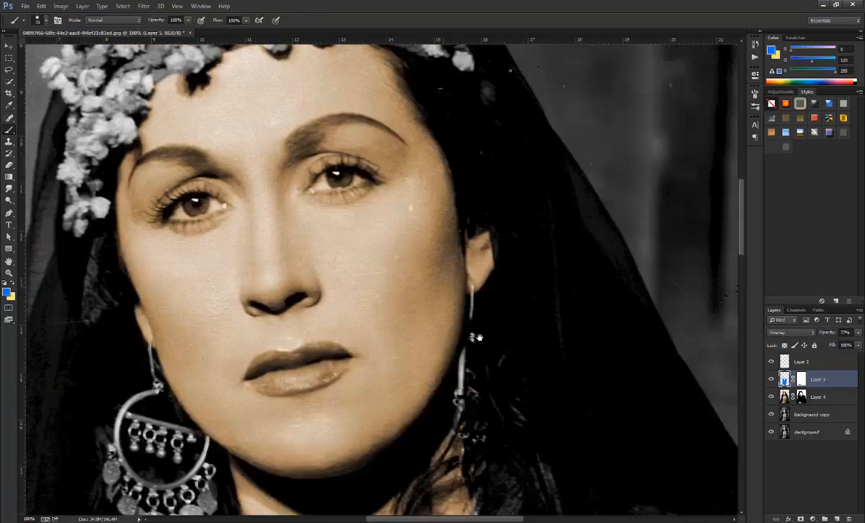
pyautogui.moveTo(479, 337); pyautogui.dragTo(514, 140)
pyautogui.rightClick(485, 307)
pyautogui.click(496, 313)
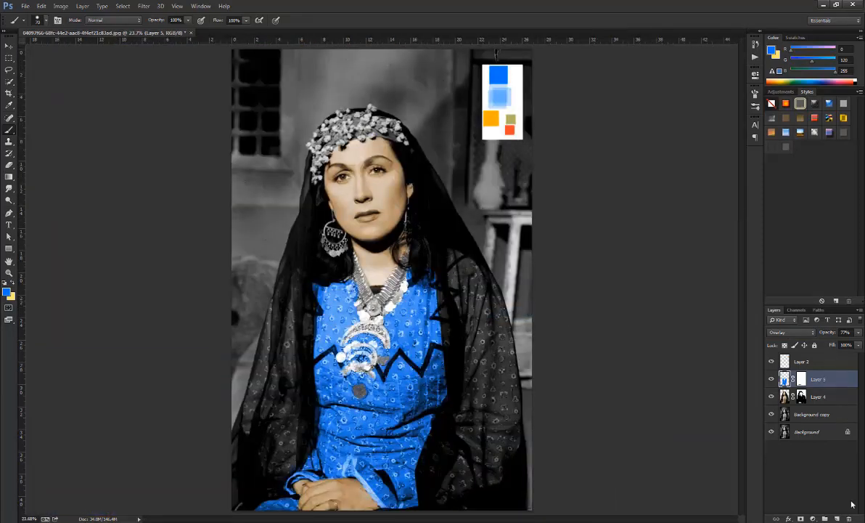
pyautogui.click(839, 518)
pyautogui.rightClick(385, 279)
pyautogui.click(379, 312)
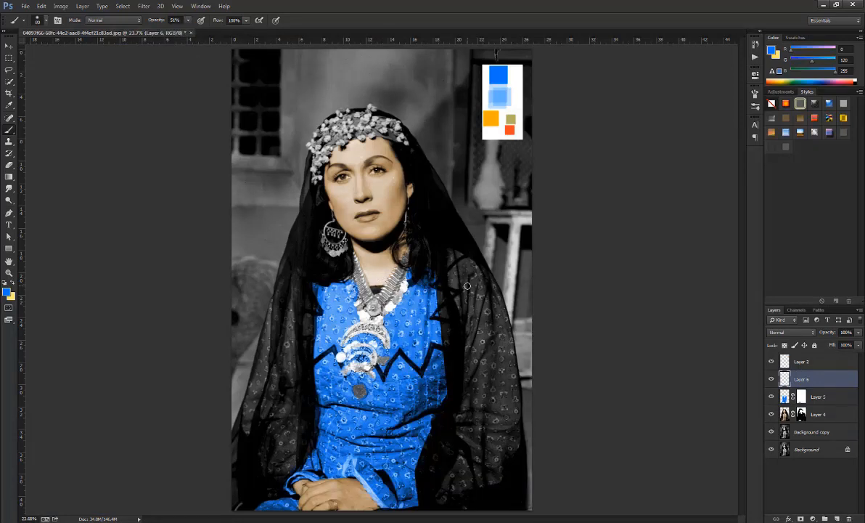
pyautogui.moveTo(455, 260)
pyautogui.mouseDown()
pyautogui.moveTo(448, 298)
pyautogui.moveTo(461, 363)
pyautogui.moveTo(453, 432)
pyautogui.moveTo(473, 456)
pyautogui.moveTo(434, 448)
pyautogui.moveTo(440, 471)
pyautogui.moveTo(476, 348)
pyautogui.moveTo(490, 359)
pyautogui.moveTo(480, 280)
pyautogui.mouseUp()
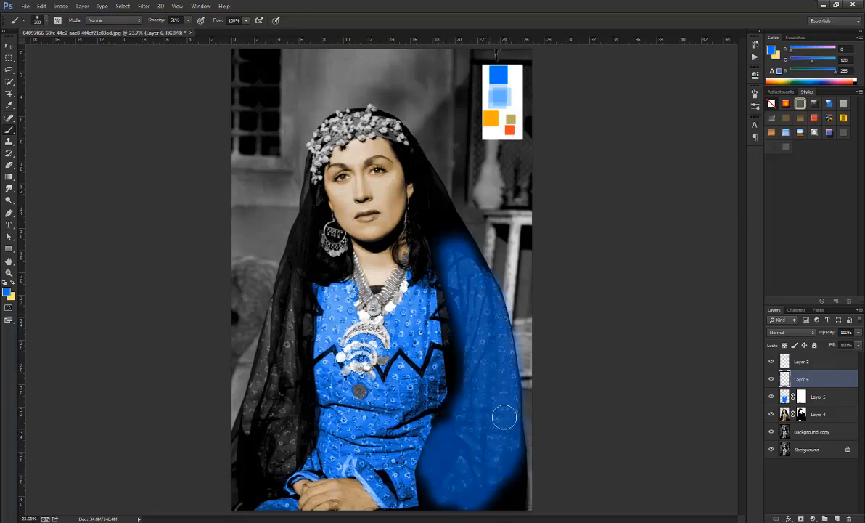
pyautogui.moveTo(306, 406)
pyautogui.mouseDown()
pyautogui.moveTo(286, 293)
pyautogui.moveTo(270, 416)
pyautogui.moveTo(292, 310)
pyautogui.moveTo(280, 265)
pyautogui.moveTo(258, 469)
pyautogui.moveTo(275, 461)
pyautogui.mouseUp()
# Try the Color blend mode on Layer 6 and switch it to Overlay
pyautogui.click(791, 332)
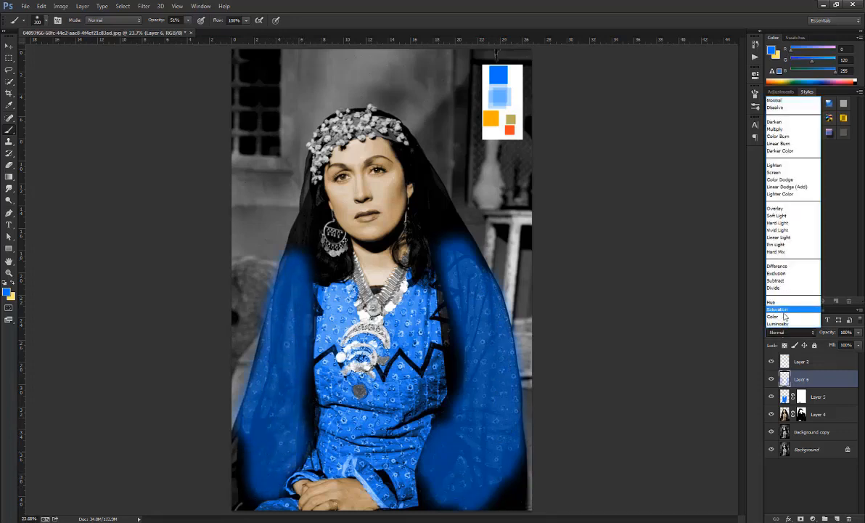
pyautogui.click(780, 305)
pyautogui.press('v')
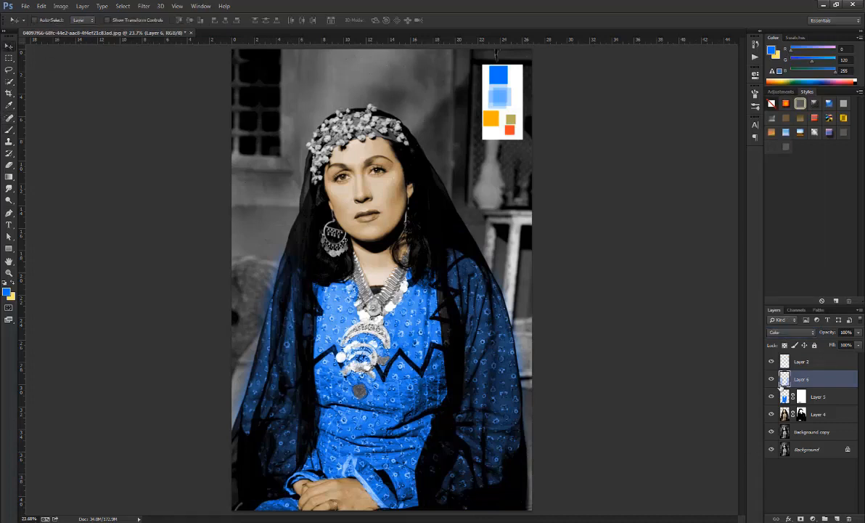
pyautogui.click(791, 331)
pyautogui.click(778, 196)
# Duplicate Layer 6 and merge the copy with the original into a single layer
pyautogui.moveTo(813, 380); pyautogui.dragTo(831, 389)
pyautogui.keyDown('shift'); pyautogui.click(831, 381); pyautogui.keyUp('shift')
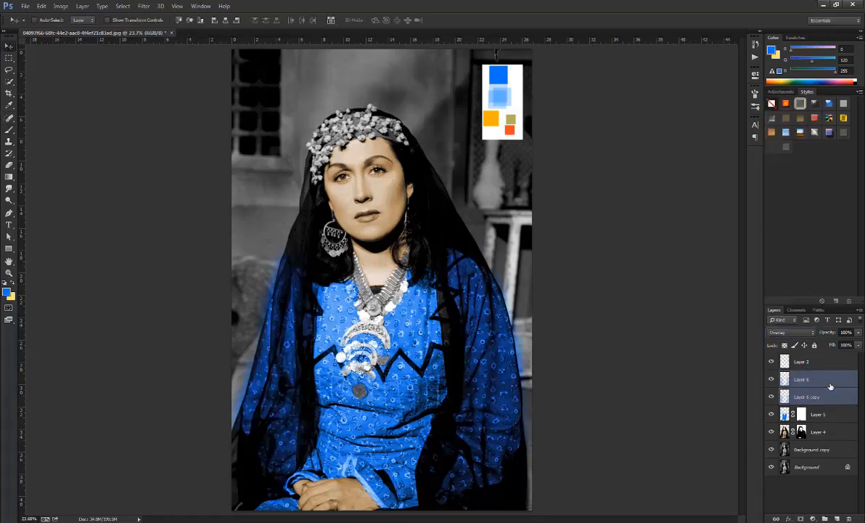
pyautogui.hotkey('ctrl', 'e')
# Set the merged veil layer's blend mode to Overlay and lower its opacity to 77%
pyautogui.click(792, 332)
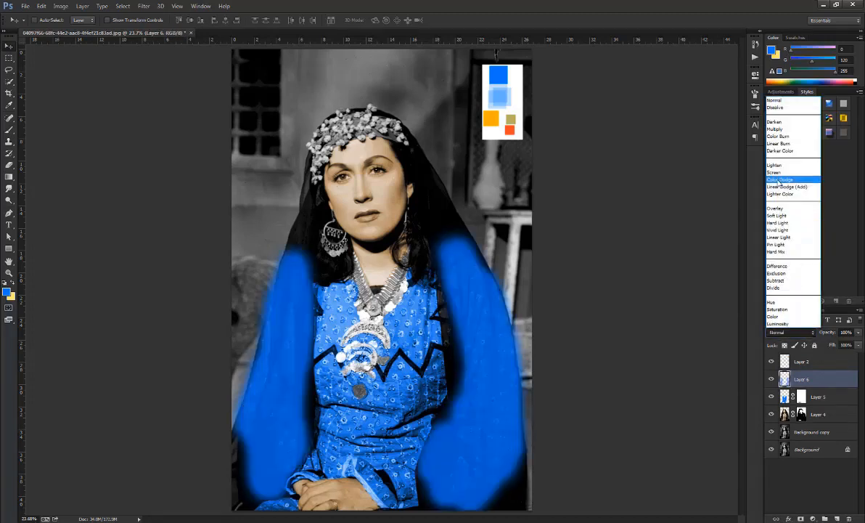
pyautogui.click(784, 203)
pyautogui.click(858, 332)
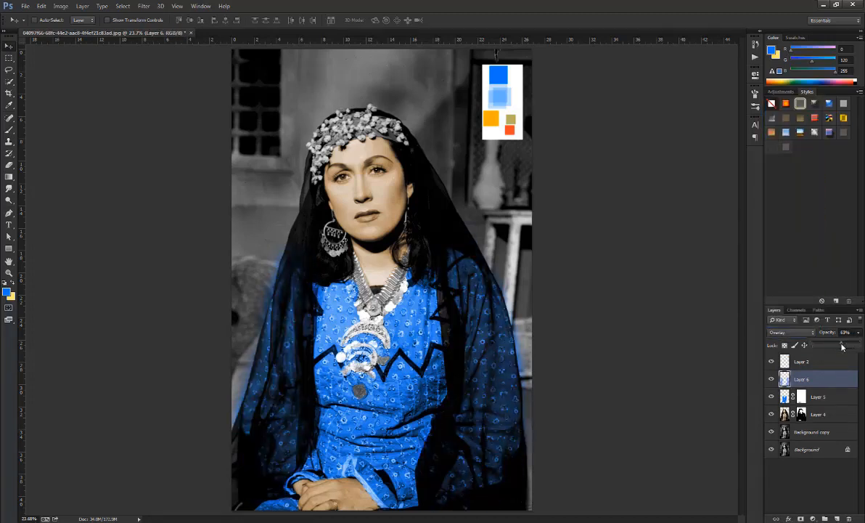
pyautogui.moveTo(842, 347); pyautogui.dragTo(842, 347)
pyautogui.press('Return')
pyautogui.keyDown('ctrl'); pyautogui.click(626, 321); pyautogui.keyUp('ctrl')
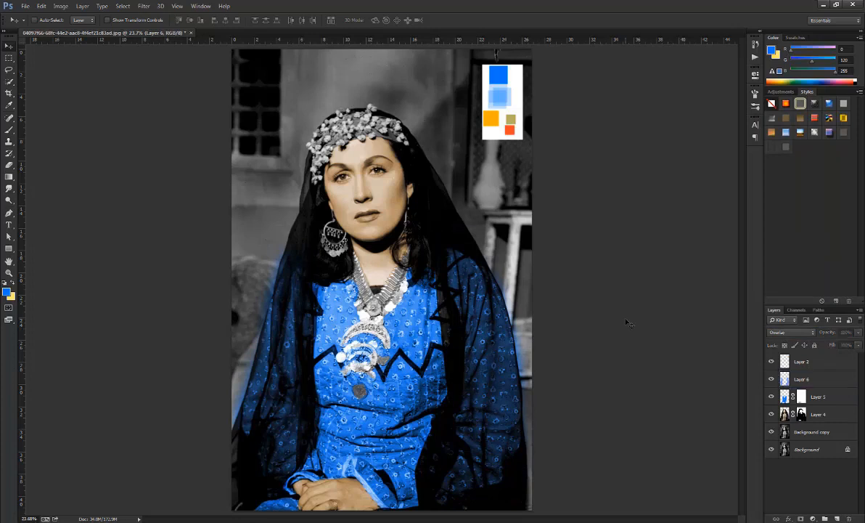
# Add a layer mask to Layer 6 and raise the brush opacity to 100%
pyautogui.press('b')
pyautogui.click(791, 380)
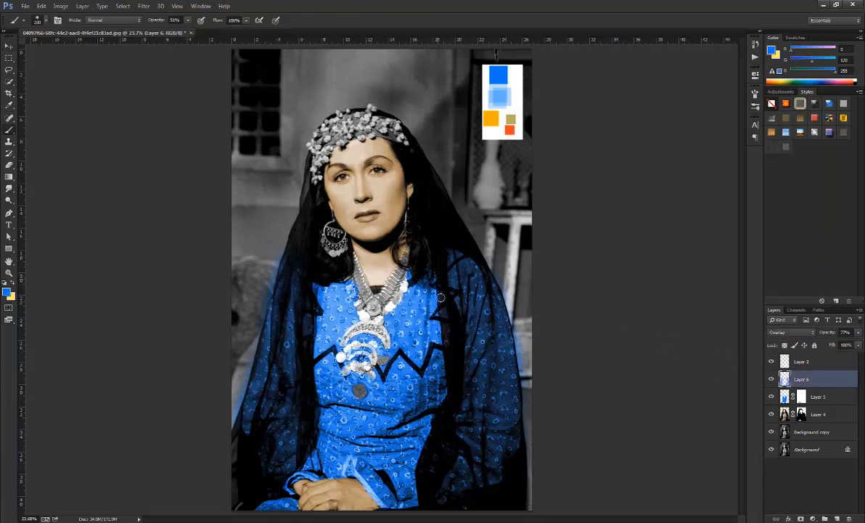
pyautogui.click(801, 518)
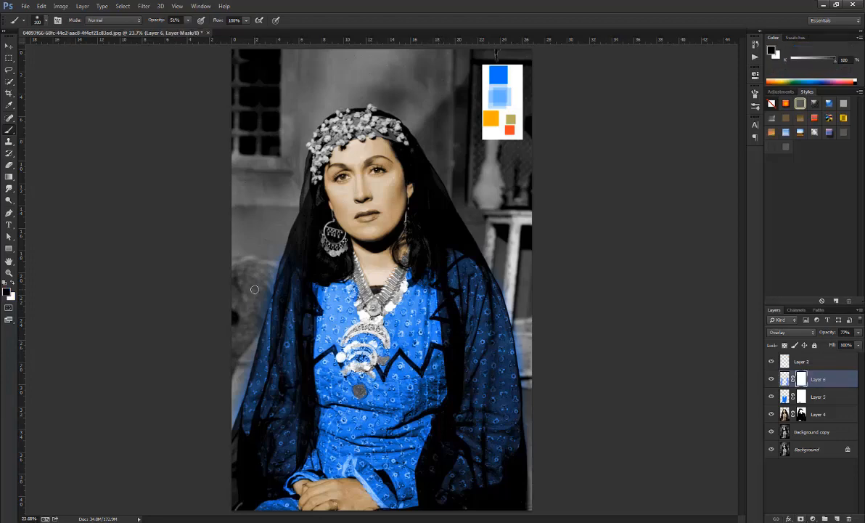
pyautogui.moveTo(188, 20); pyautogui.dragTo(225, 39)
pyautogui.rightClick(369, 175)
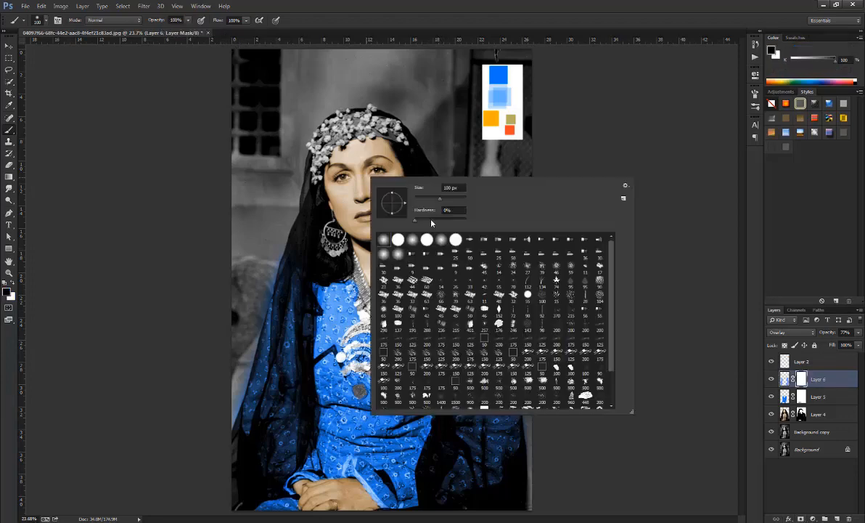
pyautogui.click(328, 245)
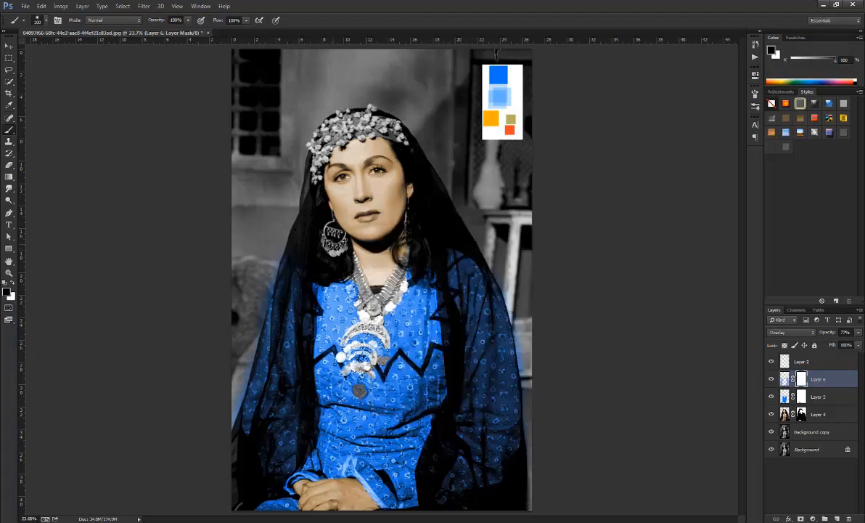
# Mask out the blue spill along the veil's outer edge beside the lower arm, restoring overpainted veil in white with a smaller brush
pyautogui.rightClick(248, 317)
pyautogui.click(272, 332)
pyautogui.moveTo(212, 375)
pyautogui.mouseDown()
pyautogui.moveTo(457, 228)
pyautogui.moveTo(300, 225)
pyautogui.moveTo(401, 232)
pyautogui.moveTo(347, 245)
pyautogui.moveTo(408, 77)
pyautogui.mouseUp()
pyautogui.press('[')
pyautogui.press('[')
pyautogui.press('[')
pyautogui.press('[')
pyautogui.press('[')
pyautogui.press('[')
pyautogui.press('x')
pyautogui.moveTo(408, 77); pyautogui.dragTo(406, 305)
pyautogui.moveTo(388, 353)
pyautogui.mouseDown()
pyautogui.moveTo(380, 361)
pyautogui.moveTo(434, 126)
pyautogui.moveTo(403, 243)
pyautogui.mouseUp()
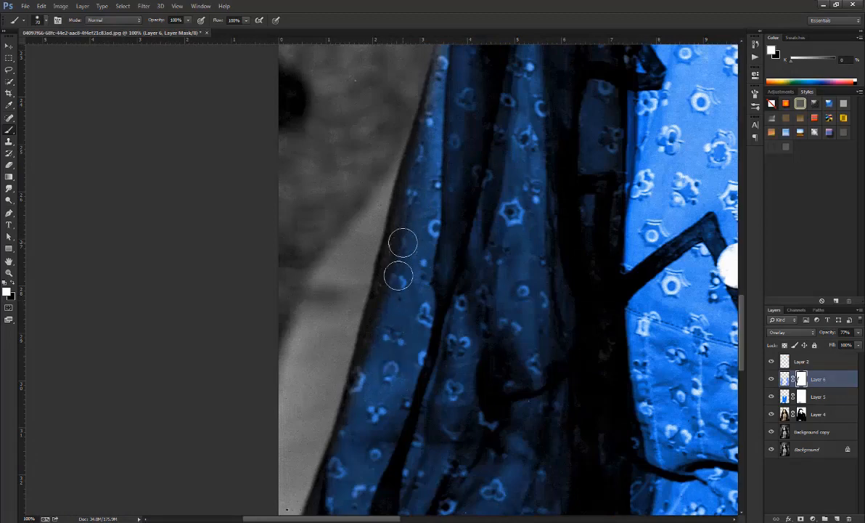
# Paint black on Layer 6's mask to remove the remaining blue spill around the veil's shoulder and outer edges
pyautogui.moveTo(499, 135)
pyautogui.mouseDown()
pyautogui.moveTo(423, 442)
pyautogui.moveTo(408, 469)
pyautogui.mouseUp()
pyautogui.moveTo(367, 368); pyautogui.dragTo(340, 469)
pyautogui.moveTo(265, 418); pyautogui.dragTo(261, 430)
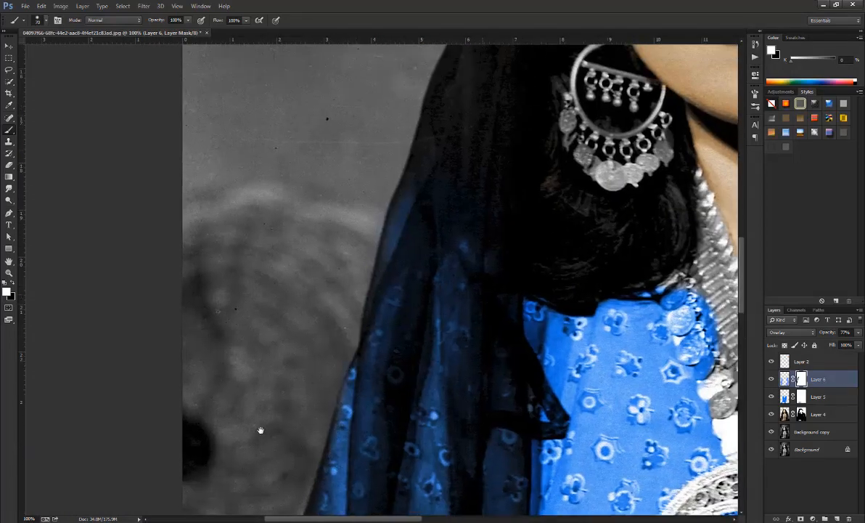
pyautogui.moveTo(488, 308); pyautogui.dragTo(261, 431)
pyautogui.press('x')
pyautogui.moveTo(184, 283); pyautogui.dragTo(120, 445)
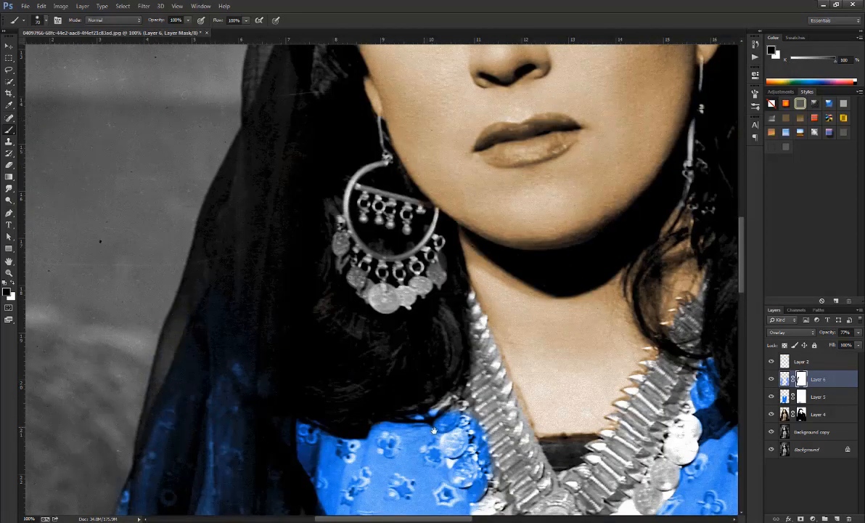
pyautogui.moveTo(434, 430); pyautogui.dragTo(350, 330)
pyautogui.moveTo(337, 183)
pyautogui.mouseDown()
pyautogui.moveTo(367, 204)
pyautogui.moveTo(431, 368)
pyautogui.moveTo(447, 498)
pyautogui.mouseUp()
pyautogui.moveTo(422, 446)
pyautogui.mouseDown()
pyautogui.moveTo(354, 189)
pyautogui.moveTo(356, 165)
pyautogui.mouseUp()
pyautogui.moveTo(393, 231)
pyautogui.mouseDown()
pyautogui.moveTo(407, 327)
pyautogui.moveTo(427, 342)
pyautogui.moveTo(419, 467)
pyautogui.moveTo(383, 247)
pyautogui.moveTo(394, 493)
pyautogui.moveTo(362, 253)
pyautogui.mouseUp()
pyautogui.moveTo(368, 256); pyautogui.dragTo(374, 472)
pyautogui.rightClick(261, 316)
pyautogui.click(274, 323)
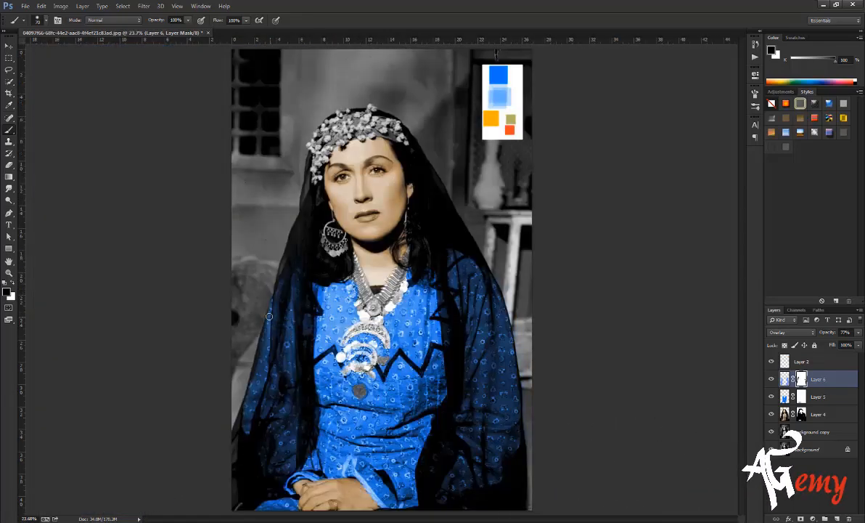
# Colorize the Background copy layer brown with Hue/Saturation at saturation 25, and compare the image with the layer hidden and shown
pyautogui.press('v')
pyautogui.click(835, 433)
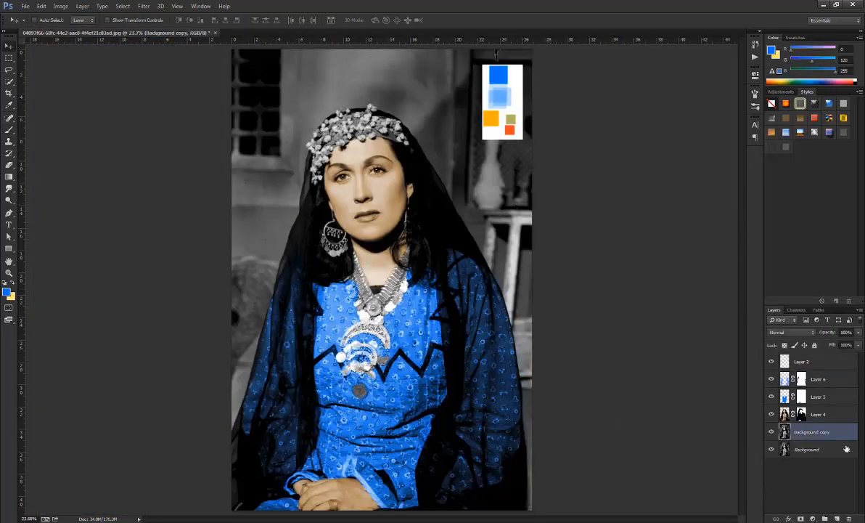
pyautogui.hotkey('ctrl', 'u')
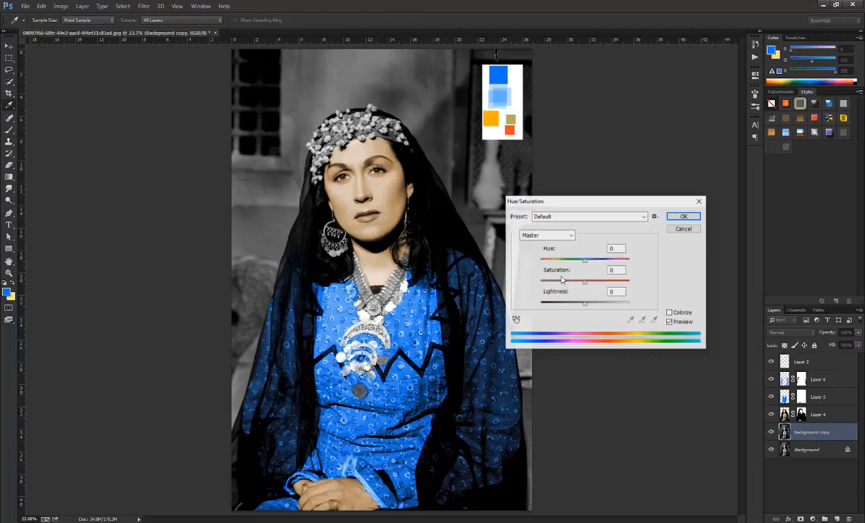
pyautogui.click(669, 313)
pyautogui.moveTo(593, 269); pyautogui.dragTo(556, 271)
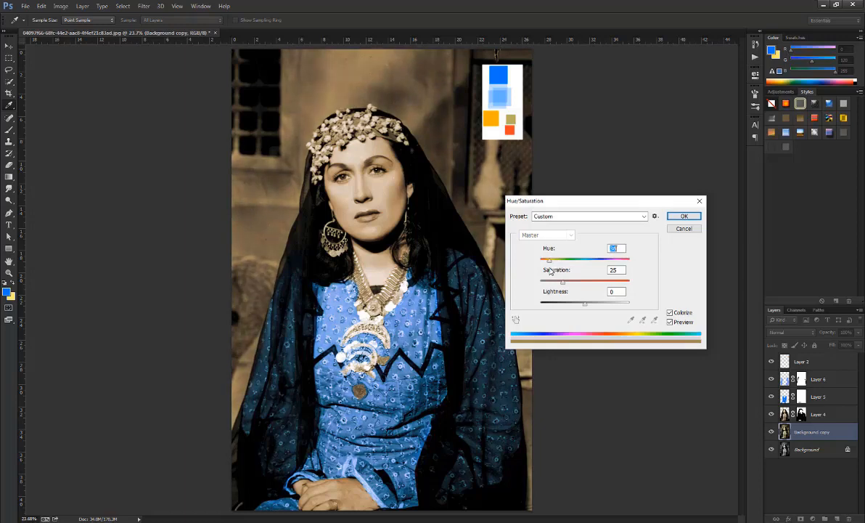
pyautogui.press('Return')
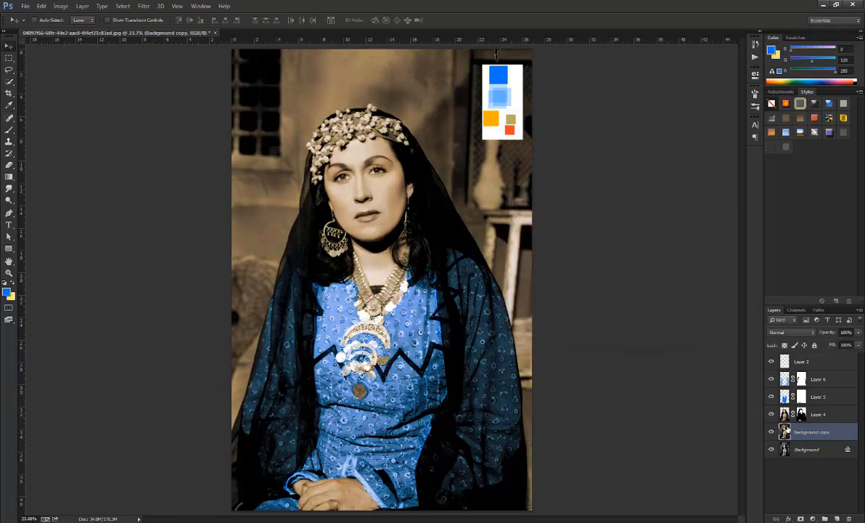
pyautogui.click(771, 432)
pyautogui.click(771, 432)
pyautogui.click(770, 433)
pyautogui.click(771, 433)
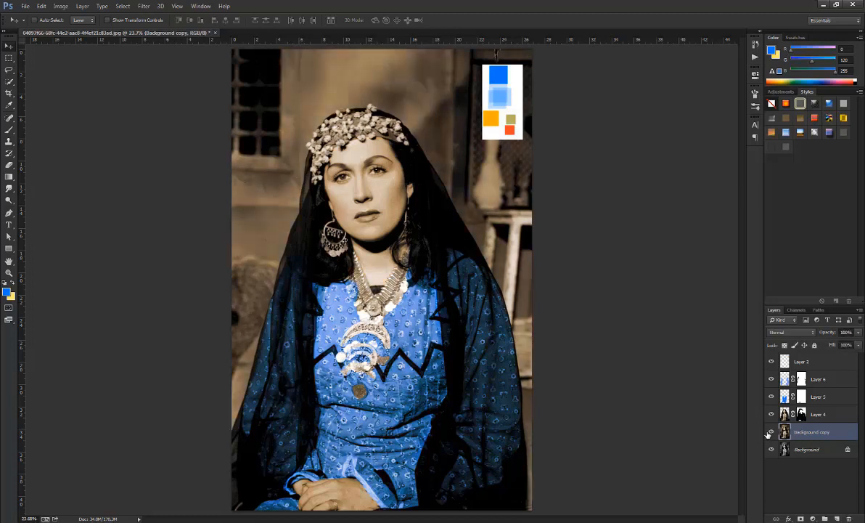
# Add a mask to the Background copy layer and paint out the brown tint over the chest and dress with a 1000 px brush
pyautogui.click(801, 519)
pyautogui.press('b')
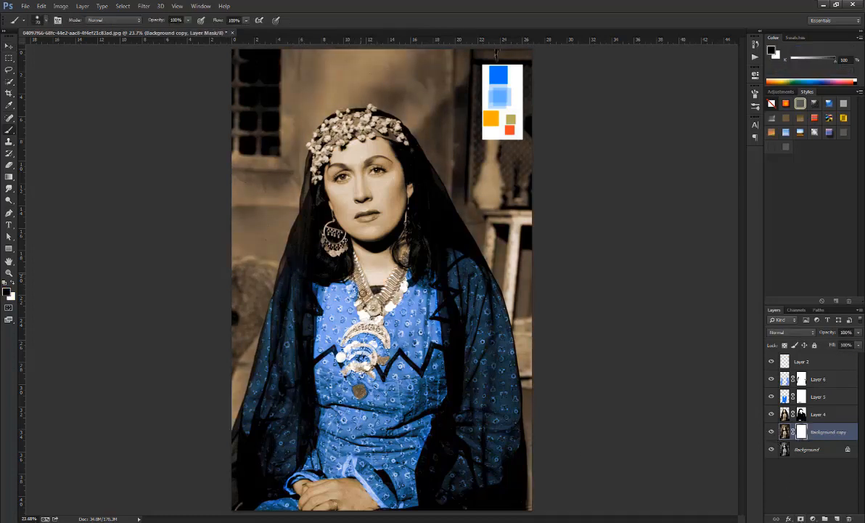
pyautogui.press(']')
pyautogui.press(']')
pyautogui.press(']')
pyautogui.press(']')
pyautogui.press(']')
pyautogui.press(']')
pyautogui.press(']')
pyautogui.press(']')
pyautogui.press(']')
pyautogui.press(']')
pyautogui.press(']')
pyautogui.press(']')
pyautogui.press(']')
pyautogui.press(']')
pyautogui.press(']')
pyautogui.moveTo(355, 299)
pyautogui.mouseDown()
pyautogui.moveTo(377, 314)
pyautogui.moveTo(380, 328)
pyautogui.moveTo(379, 315)
pyautogui.moveTo(383, 343)
pyautogui.moveTo(379, 306)
pyautogui.moveTo(365, 289)
pyautogui.mouseUp()
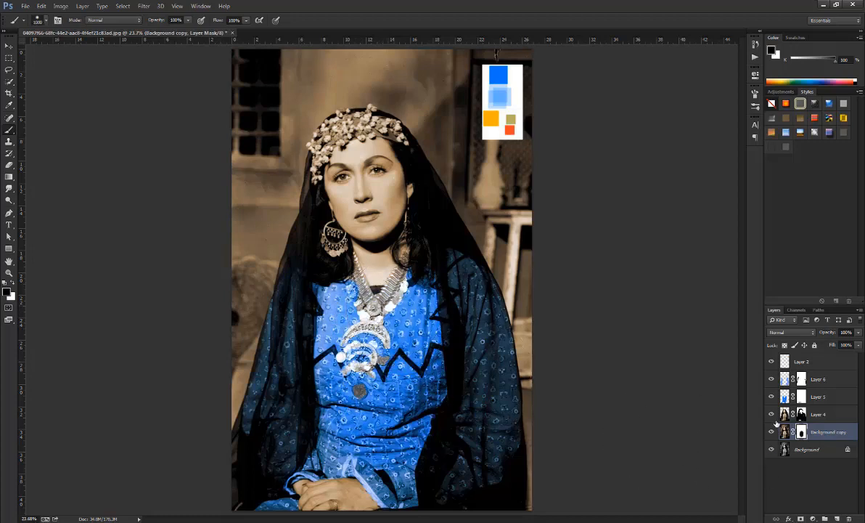
# Load the woman's outline as a selection, mask out the brown tint inside it, and deselect
pyautogui.keyDown('ctrl'); pyautogui.click(802, 432); pyautogui.keyUp('ctrl')
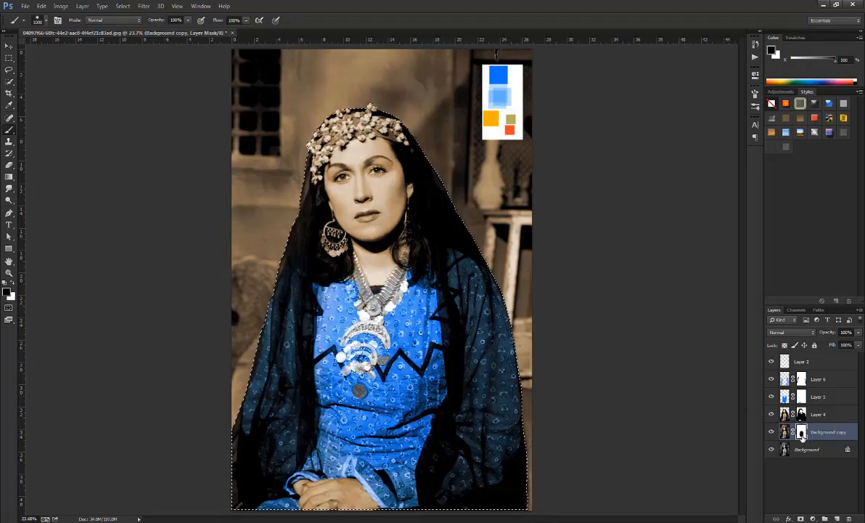
pyautogui.moveTo(350, 131)
pyautogui.mouseDown()
pyautogui.moveTo(293, 414)
pyautogui.moveTo(297, 438)
pyautogui.moveTo(521, 495)
pyautogui.moveTo(411, 522)
pyautogui.mouseUp()
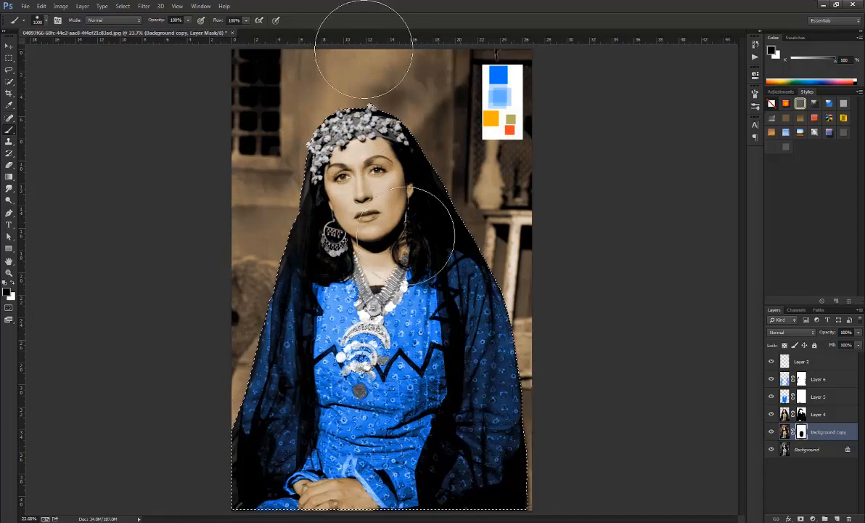
pyautogui.press('v')
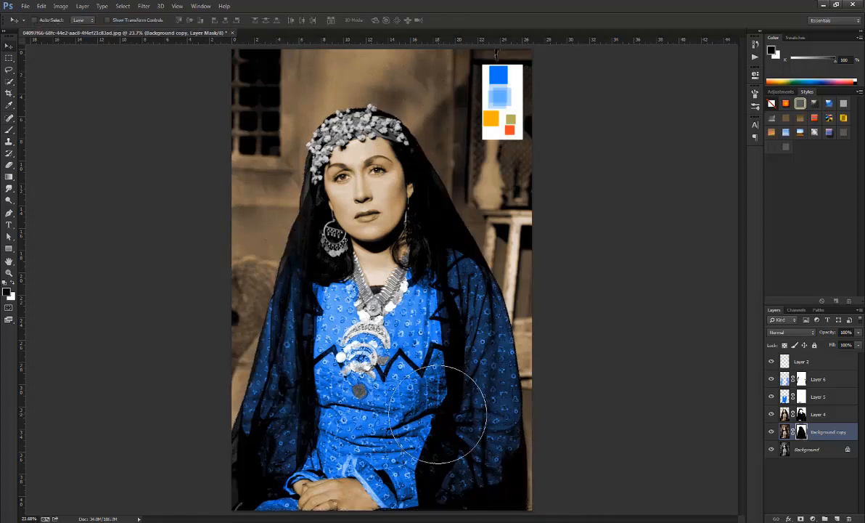
pyautogui.hotkey('ctrl', 'd')
# Reduce the brush to 80 px and create a new layer above Layer 2 for colouring the necklace
pyautogui.hotkey('ctrl', '+')
pyautogui.moveTo(456, 290); pyautogui.dragTo(463, 363)
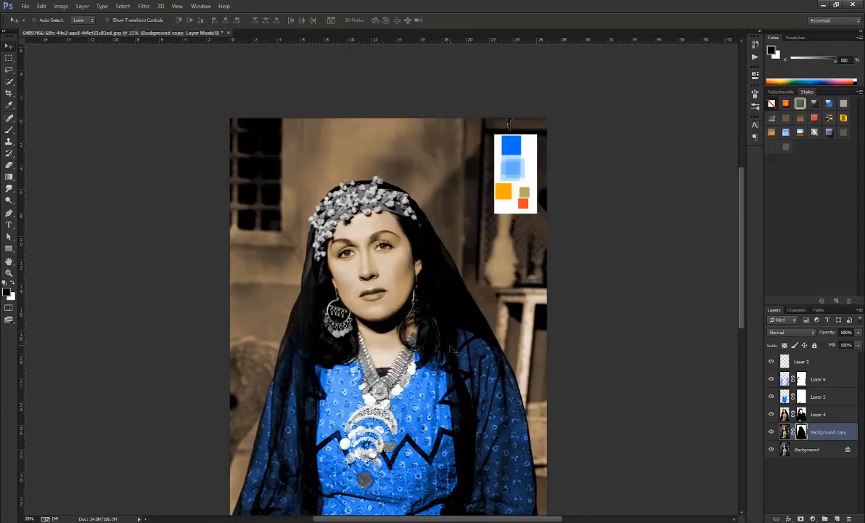
pyautogui.press('b')
pyautogui.press('x')
pyautogui.press('[')
pyautogui.press('[')
pyautogui.press('[')
pyautogui.press('[')
pyautogui.press('[')
pyautogui.press('[')
pyautogui.press('[')
pyautogui.press('[')
pyautogui.press('[')
pyautogui.press('[')
pyautogui.press('[')
pyautogui.press('[')
pyautogui.press('[')
pyautogui.press('[')
pyautogui.press('[')
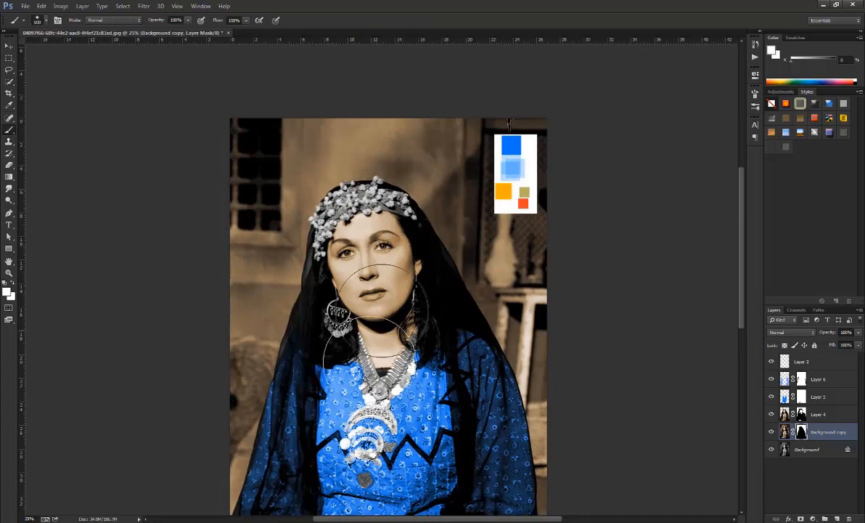
pyautogui.rightClick(339, 314)
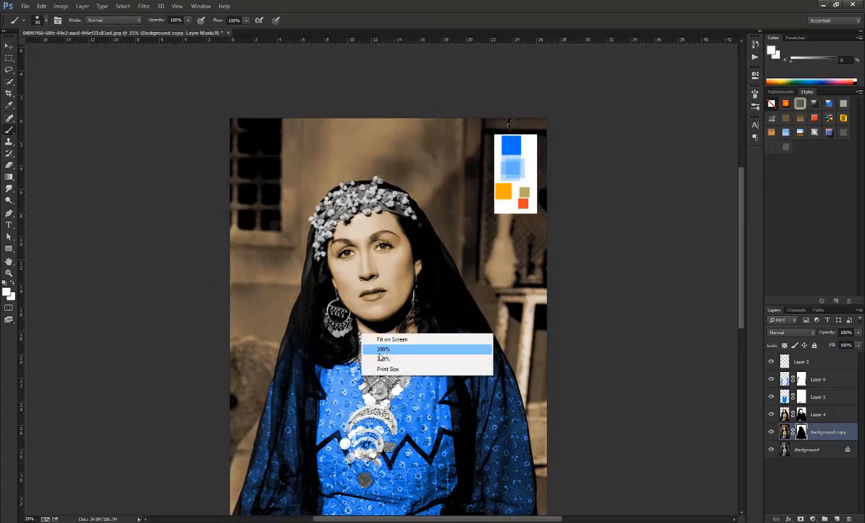
pyautogui.click(356, 327)
pyautogui.scroll(-5, 411, 259)
pyautogui.scroll(3, 412, 259)
pyautogui.hotkey('ctrl', 'r')
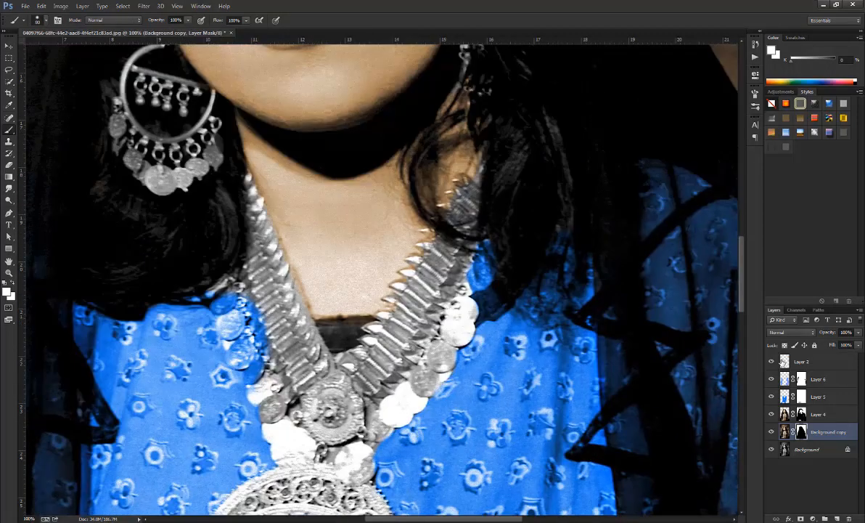
pyautogui.click(827, 361)
pyautogui.click(837, 519)
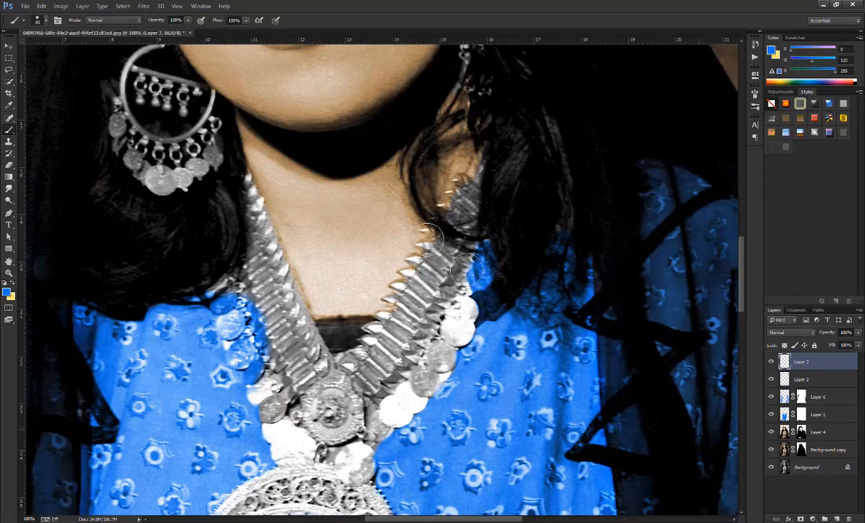
# Undo a trial blue stroke on the necklace and sample the orange palette swatch as the painting colour
pyautogui.moveTo(471, 180); pyautogui.dragTo(440, 280)
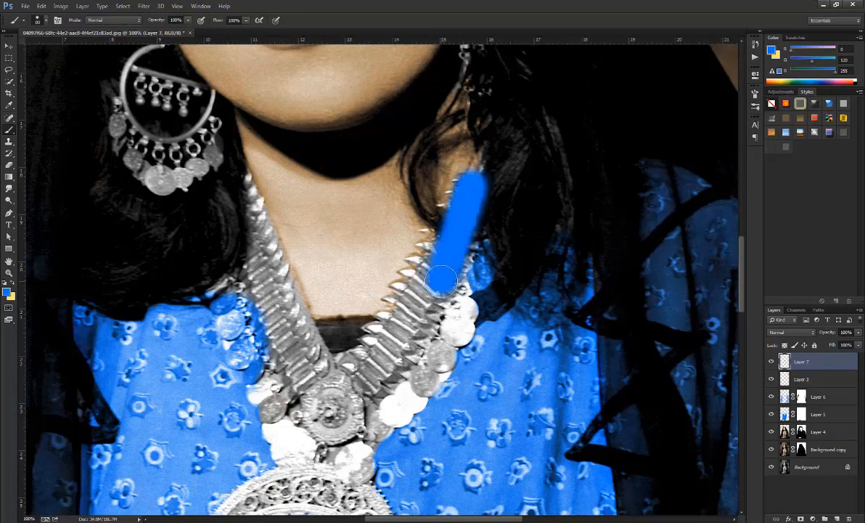
pyautogui.hotkey('ctrl', 'z')
pyautogui.scroll(10, 479, 241)
pyautogui.hscroll(5, 479, 242)
pyautogui.keyDown('alt'); pyautogui.click(481, 243); pyautogui.keyUp('alt')
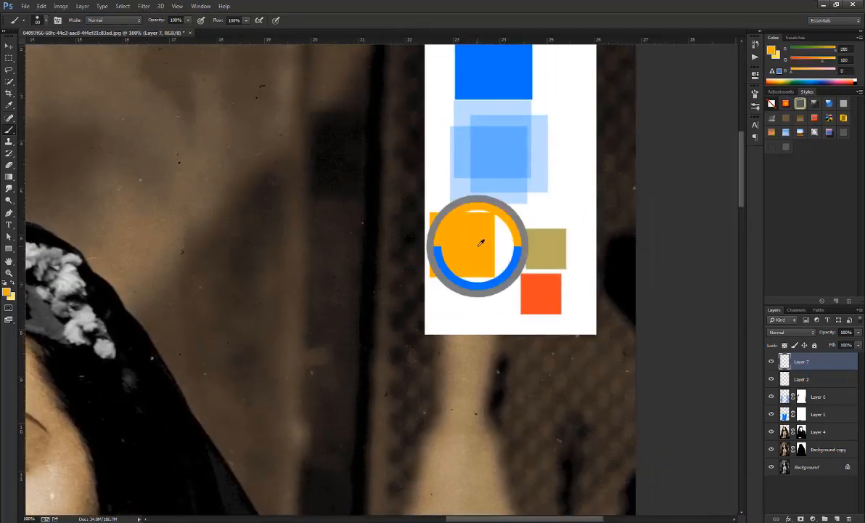
# Paint orange over both necklace strands and their coins, switching to a harder 50 px brush
pyautogui.hscroll(-5, 360, 340)
pyautogui.scroll(-10, 361, 340)
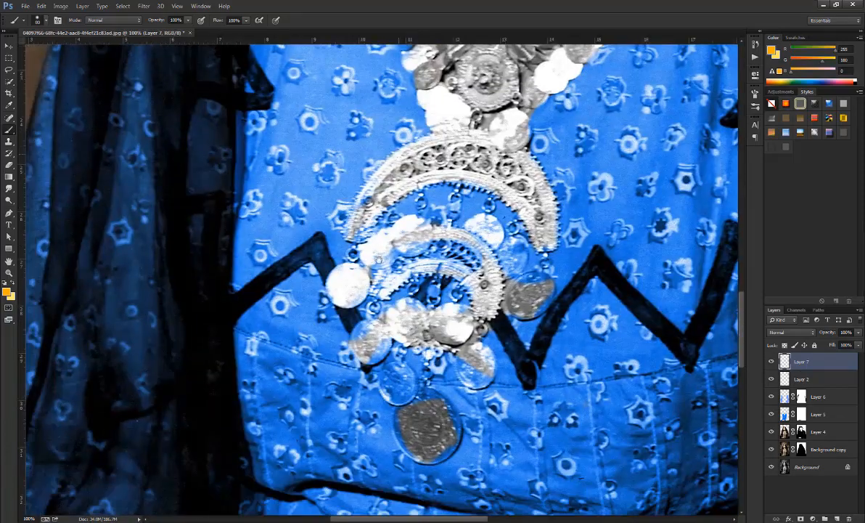
pyautogui.scroll(10, 378, 259)
pyautogui.hscroll(5, 431, 352)
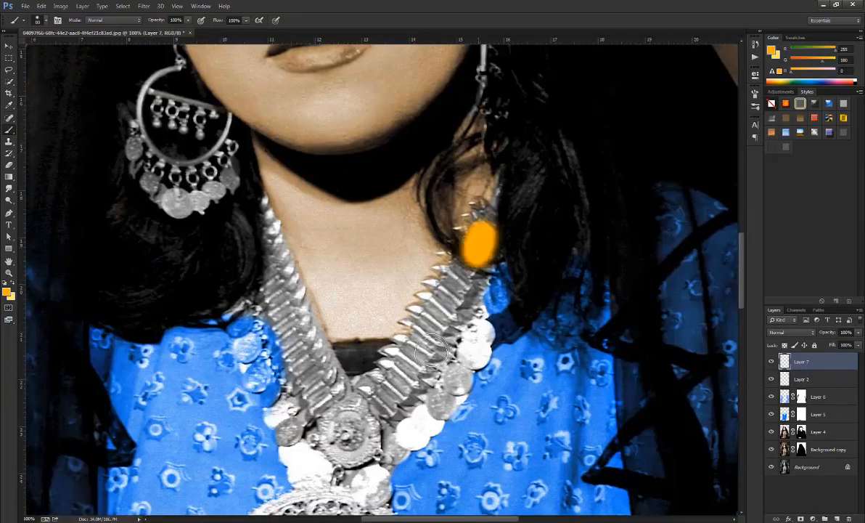
pyautogui.moveTo(431, 352)
pyautogui.mouseDown()
pyautogui.moveTo(490, 216)
pyautogui.moveTo(473, 296)
pyautogui.moveTo(496, 280)
pyautogui.moveTo(467, 321)
pyautogui.moveTo(484, 304)
pyautogui.moveTo(474, 350)
pyautogui.moveTo(452, 365)
pyautogui.moveTo(454, 334)
pyautogui.mouseUp()
pyautogui.rightClick(455, 334)
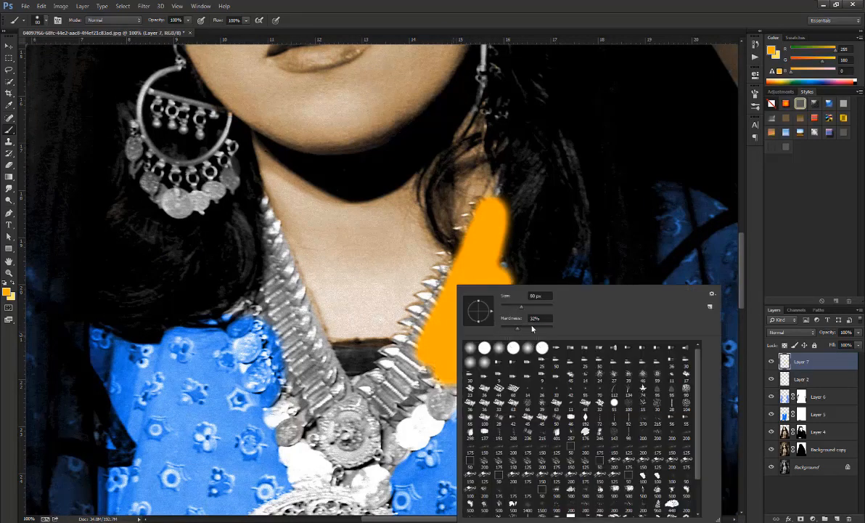
pyautogui.click(532, 328)
pyautogui.click(512, 307)
pyautogui.moveTo(445, 286)
pyautogui.mouseDown()
pyautogui.moveTo(413, 408)
pyautogui.moveTo(432, 397)
pyautogui.moveTo(396, 434)
pyautogui.moveTo(438, 391)
pyautogui.moveTo(398, 440)
pyautogui.moveTo(448, 400)
pyautogui.moveTo(410, 443)
pyautogui.moveTo(478, 357)
pyautogui.moveTo(389, 411)
pyautogui.moveTo(297, 315)
pyautogui.moveTo(260, 205)
pyautogui.moveTo(347, 392)
pyautogui.moveTo(298, 366)
pyautogui.moveTo(248, 313)
pyautogui.moveTo(256, 380)
pyautogui.moveTo(260, 321)
pyautogui.moveTo(336, 411)
pyautogui.mouseUp()
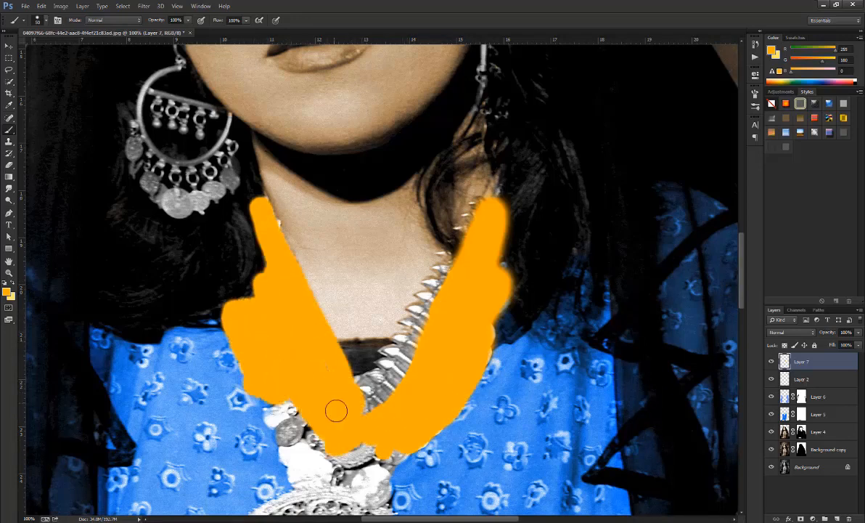
# Paint orange over the central medallion area and the large crescent pendant below it
pyautogui.scroll(-5, 336, 411)
pyautogui.moveTo(269, 218)
pyautogui.mouseDown()
pyautogui.moveTo(304, 284)
pyautogui.moveTo(357, 280)
pyautogui.moveTo(287, 308)
pyautogui.mouseUp()
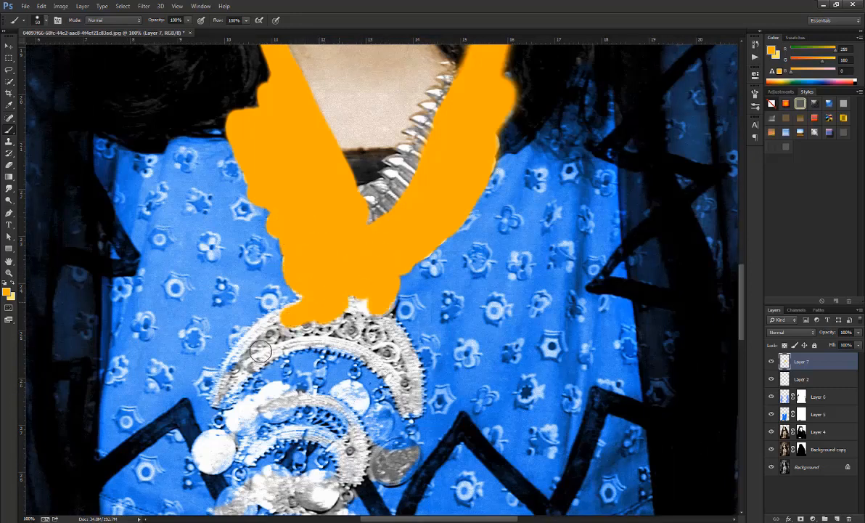
pyautogui.moveTo(261, 351)
pyautogui.mouseDown()
pyautogui.moveTo(406, 406)
pyautogui.moveTo(366, 320)
pyautogui.moveTo(410, 396)
pyautogui.moveTo(377, 300)
pyautogui.moveTo(389, 371)
pyautogui.mouseUp()
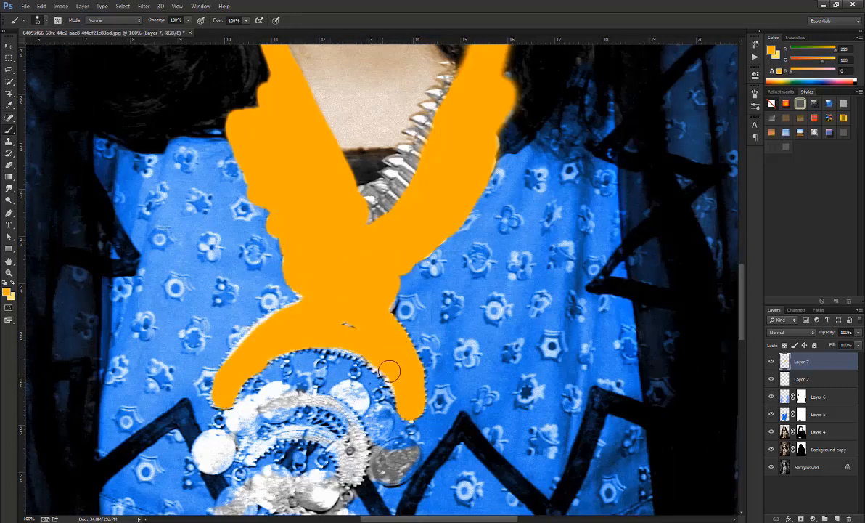
# Set Layer 7's blend mode to Color and its opacity to 70%
pyautogui.click(792, 332)
pyautogui.click(739, 297)
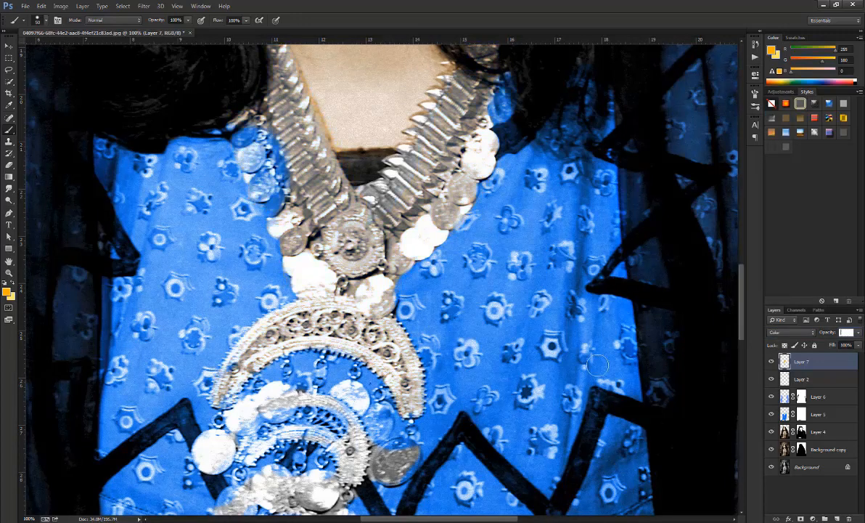
pyautogui.write('70')
# Paint orange over the uncovered parts of the necklace strands, the side coins, the small crescent and the hanging medallions
pyautogui.moveTo(381, 296); pyautogui.dragTo(416, 206)
pyautogui.moveTo(393, 273)
pyautogui.mouseDown()
pyautogui.moveTo(324, 311)
pyautogui.moveTo(254, 328)
pyautogui.mouseUp()
pyautogui.moveTo(446, 365); pyautogui.dragTo(419, 384)
pyautogui.moveTo(318, 479)
pyautogui.mouseDown()
pyautogui.moveTo(345, 353)
pyautogui.moveTo(376, 358)
pyautogui.moveTo(378, 371)
pyautogui.moveTo(318, 337)
pyautogui.mouseUp()
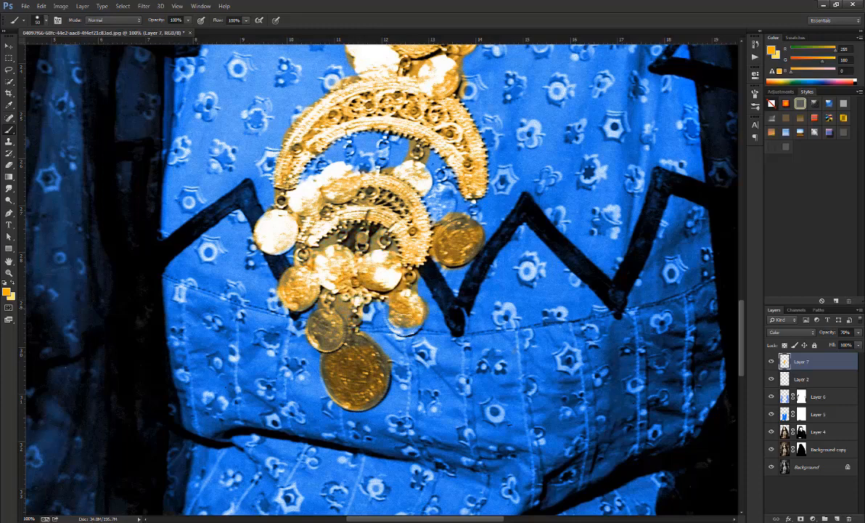
pyautogui.moveTo(389, 185)
pyautogui.mouseDown()
pyautogui.moveTo(388, 320)
pyautogui.moveTo(414, 319)
pyautogui.moveTo(304, 264)
pyautogui.mouseUp()
pyautogui.moveTo(428, 106); pyautogui.dragTo(357, 294)
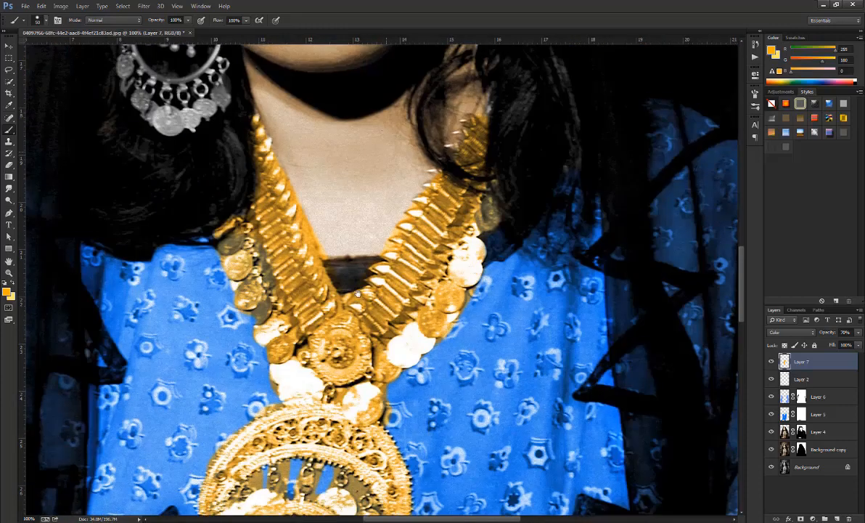
# Paint orange over the large hoop earring with its coins and over the hanging earring on the other ear, using a 30 px brush
pyautogui.moveTo(468, 101); pyautogui.dragTo(431, 266)
pyautogui.moveTo(171, 213); pyautogui.dragTo(375, 355)
pyautogui.press('[')
pyautogui.press('[')
pyautogui.press('[')
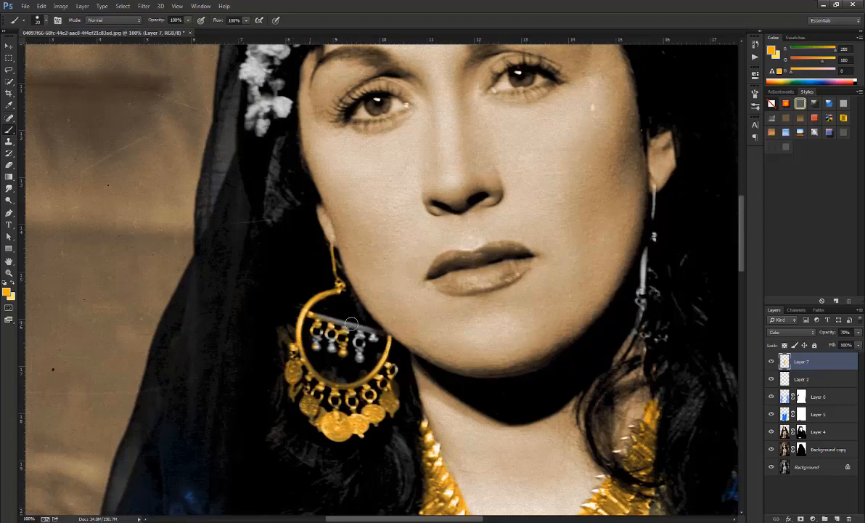
pyautogui.moveTo(429, 346); pyautogui.dragTo(252, 298)
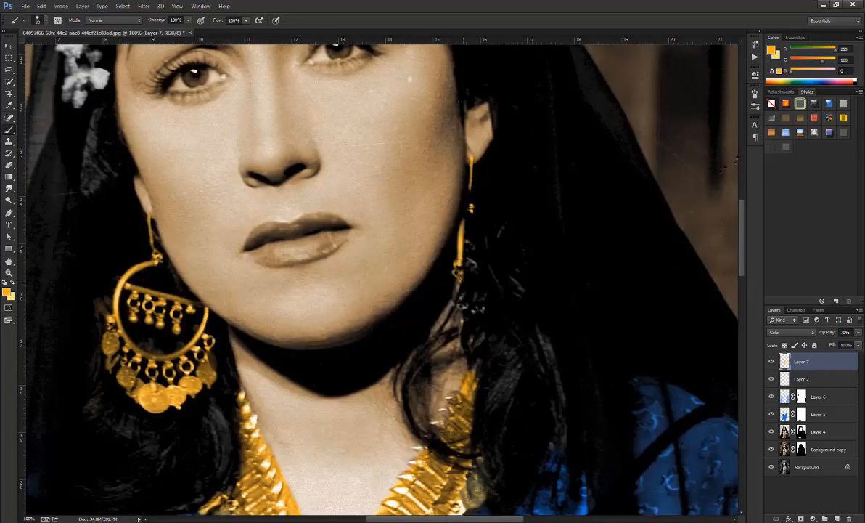
pyautogui.moveTo(479, 368); pyautogui.dragTo(512, 193)
# Paint black on Layer 5's mask over the crescent pendant's hanging coins to remove the dress's blue from them
pyautogui.moveTo(395, 436); pyautogui.dragTo(447, 54)
pyautogui.click(800, 414)
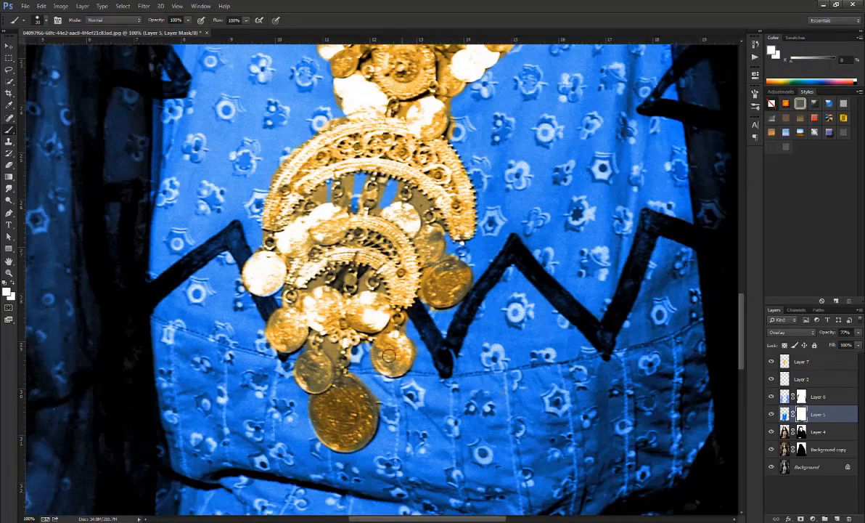
pyautogui.click(6, 292)
pyautogui.click(604, 358)
pyautogui.click(809, 238)
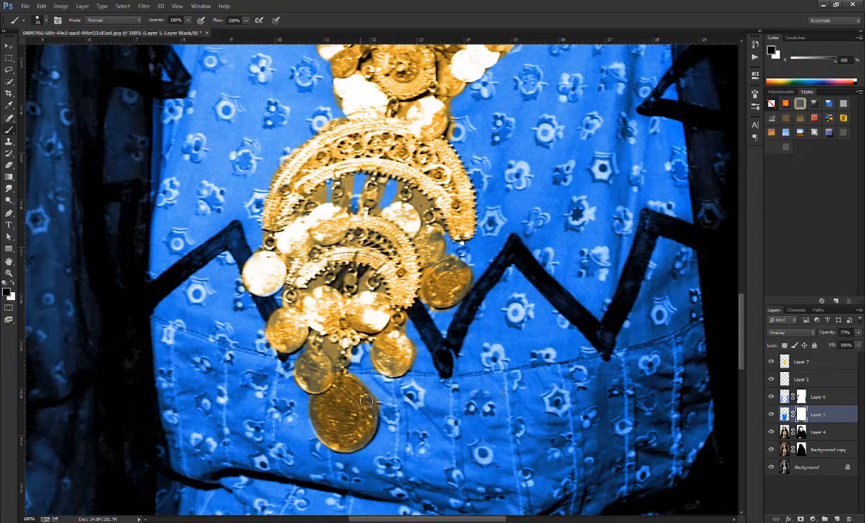
pyautogui.rightClick(350, 420)
pyautogui.moveTo(327, 361); pyautogui.dragTo(302, 367)
pyautogui.moveTo(279, 318)
pyautogui.mouseDown()
pyautogui.moveTo(279, 334)
pyautogui.moveTo(299, 336)
pyautogui.mouseUp()
pyautogui.moveTo(419, 248)
pyautogui.mouseDown()
pyautogui.moveTo(430, 247)
pyautogui.moveTo(422, 234)
pyautogui.mouseUp()
# Mask Layer 5's blue off the side coins along both necklace strands
pyautogui.scroll(4, 283, 243)
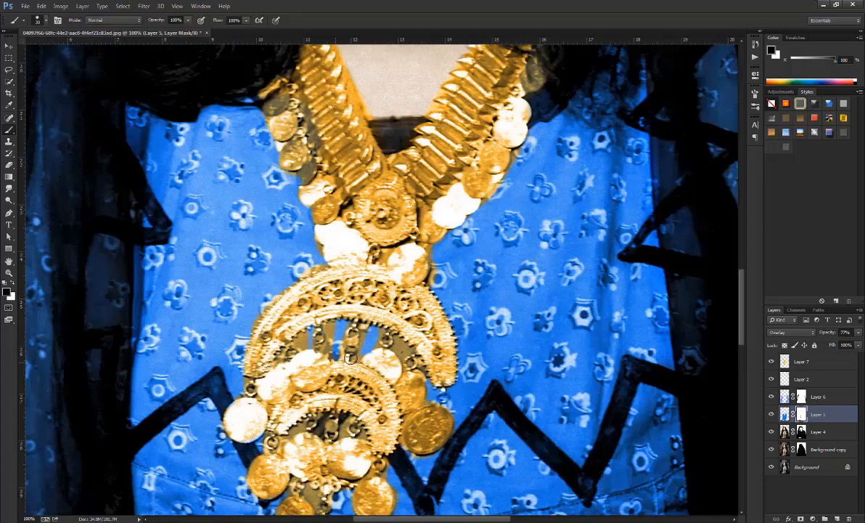
pyautogui.moveTo(278, 271)
pyautogui.mouseDown()
pyautogui.moveTo(250, 218)
pyautogui.moveTo(314, 332)
pyautogui.mouseUp()
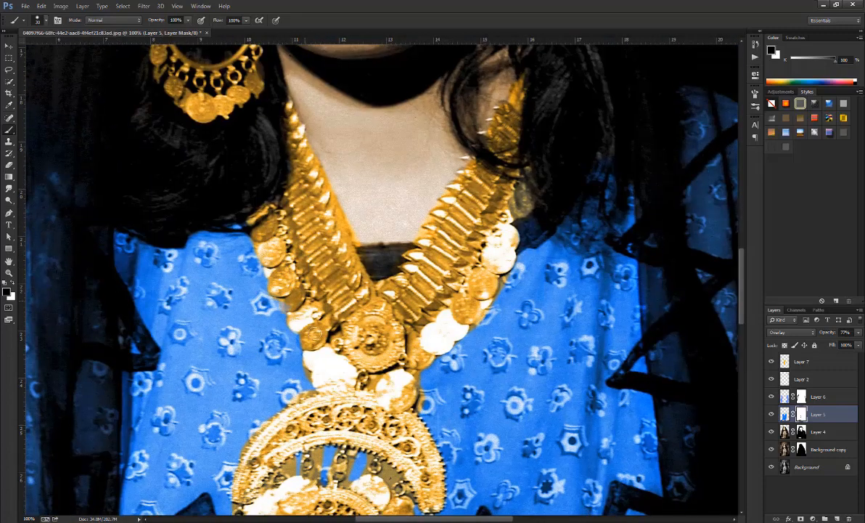
pyautogui.moveTo(483, 237); pyautogui.dragTo(510, 213)
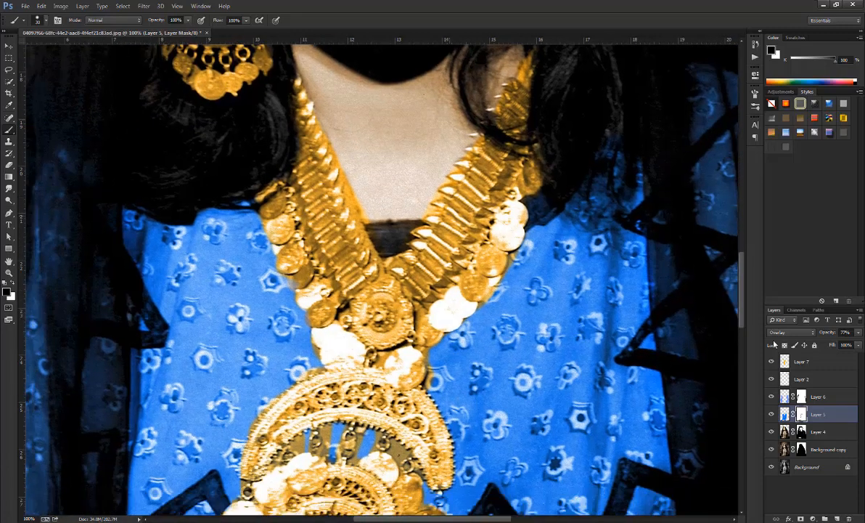
# Add a mask to Layer 7 and hide the orange in the fabric gaps beneath the large crescent with a 15 px brush
pyautogui.rightClick(514, 271)
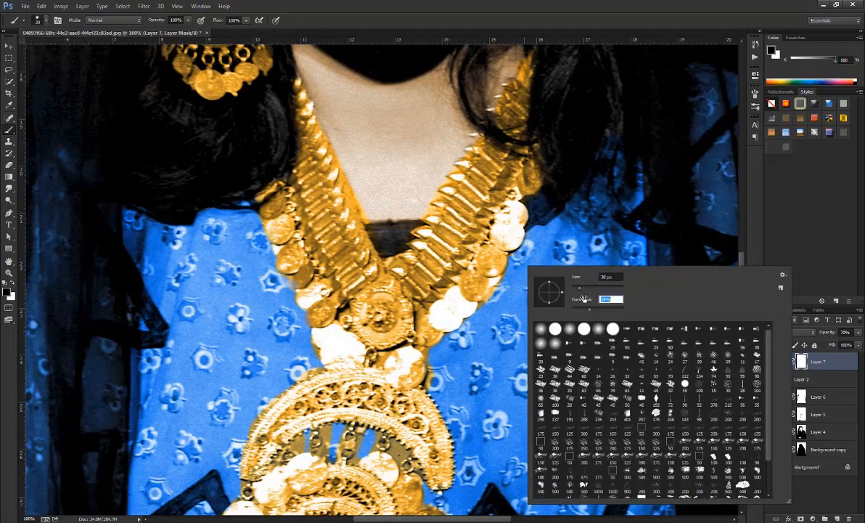
pyautogui.moveTo(585, 292); pyautogui.dragTo(581, 292)
pyautogui.press('Return')
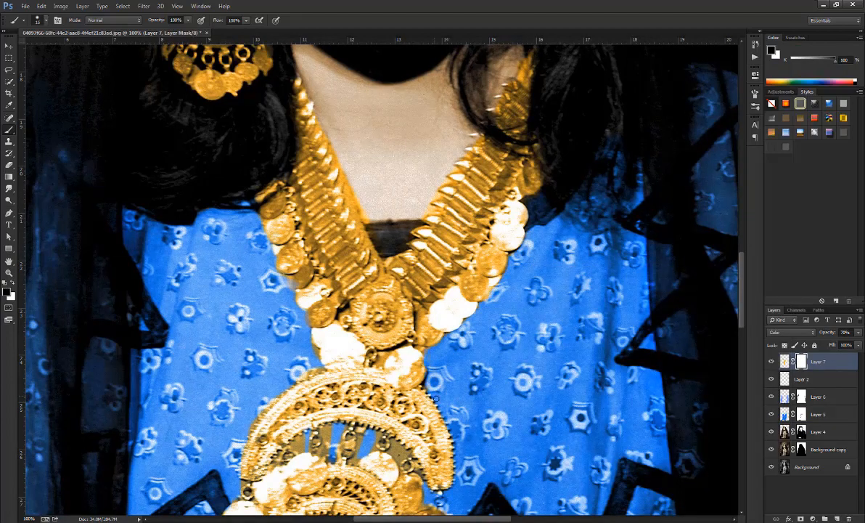
pyautogui.moveTo(435, 399); pyautogui.dragTo(468, 228)
pyautogui.hotkey('ctrl', '+')
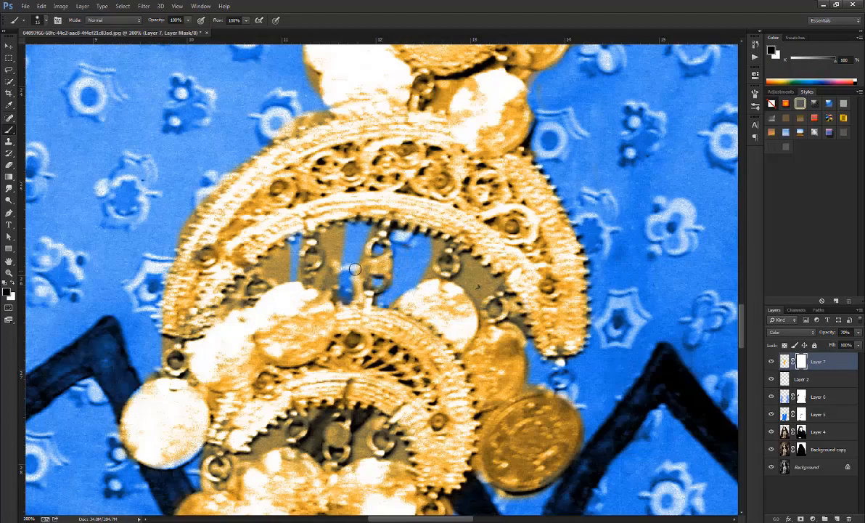
pyautogui.moveTo(241, 287); pyautogui.dragTo(370, 206)
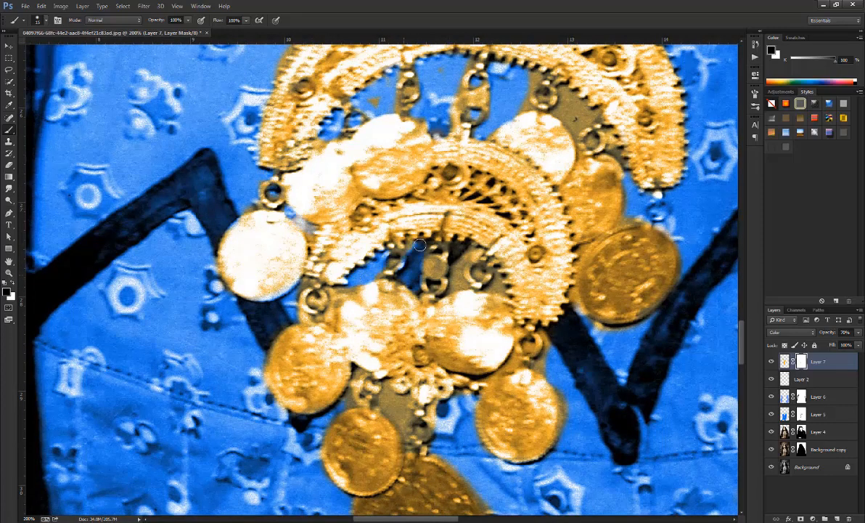
# Refine Layer 7's mask in the gaps inside the small crescent and between its hanging coins, alternating black and white
pyautogui.press('x')
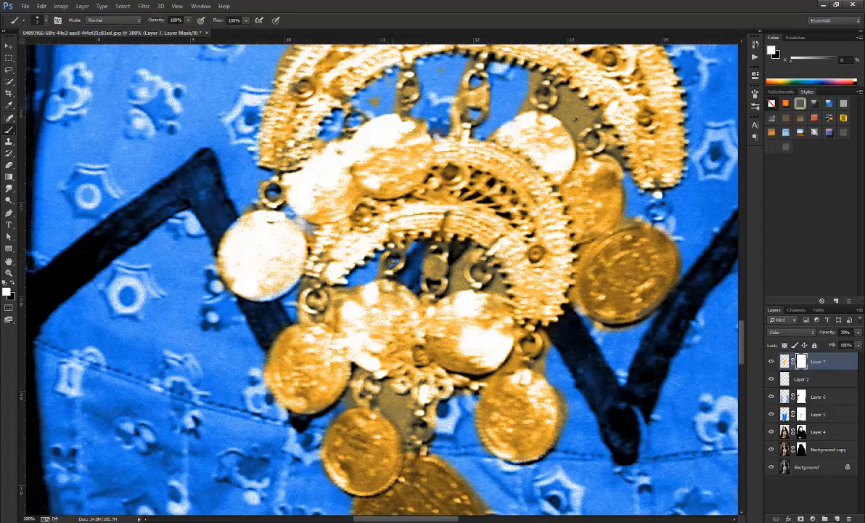
pyautogui.press('x')
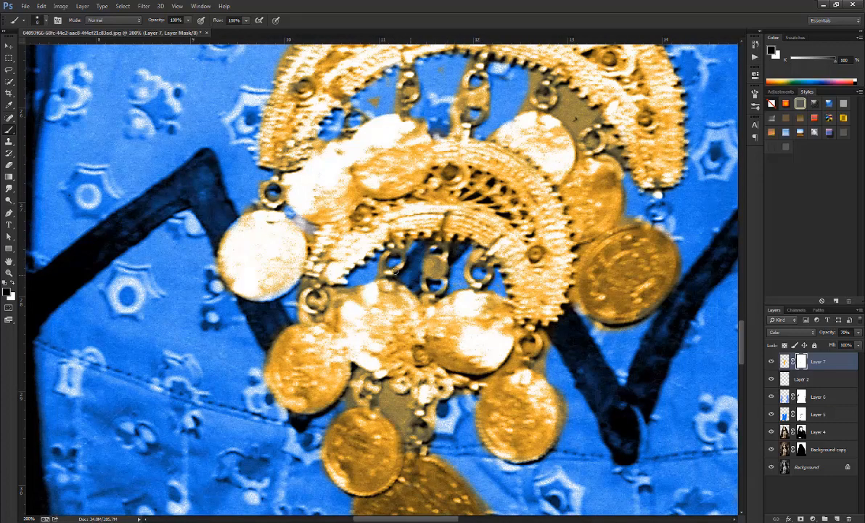
pyautogui.scroll(-3, 394, 270)
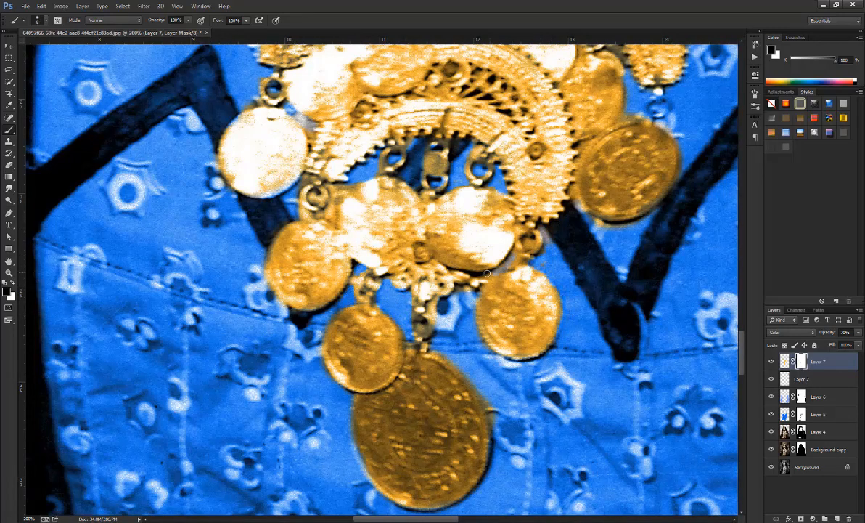
pyautogui.press('x')
pyautogui.press('x')
pyautogui.press('x')
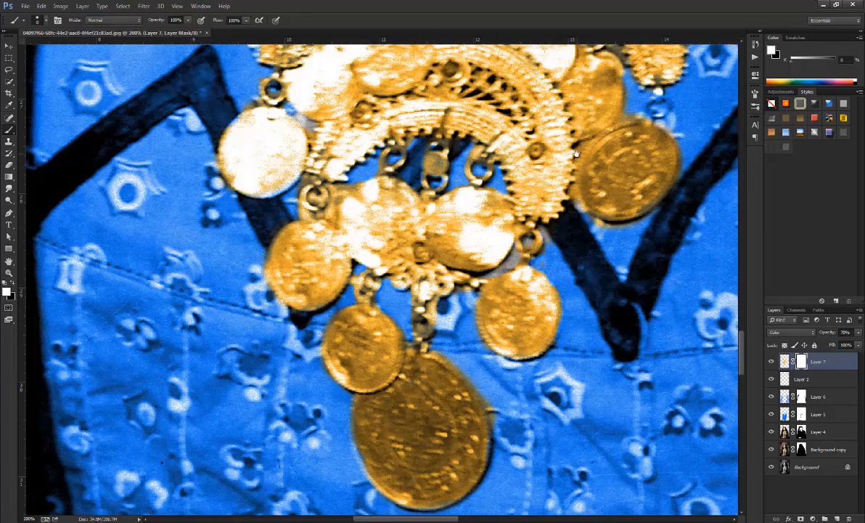
# Mask the orange off the remaining fabric gaps between the chain links under the large crescent
pyautogui.moveTo(591, 142); pyautogui.dragTo(450, 257)
pyautogui.press('x')
pyautogui.moveTo(415, 119); pyautogui.dragTo(451, 267)
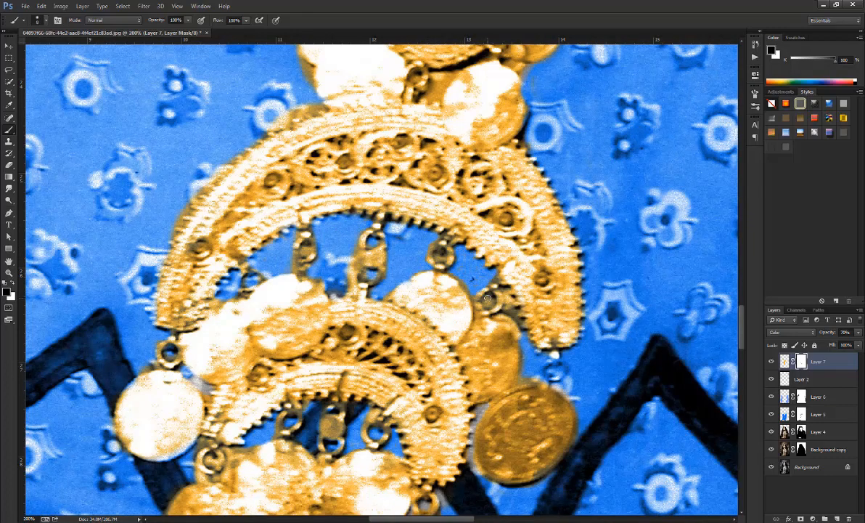
# Mask the orange spill along the inner edge of the left necklace strand on Layer 7 with a 20 px brush
pyautogui.hotkey('ctrl', '-')
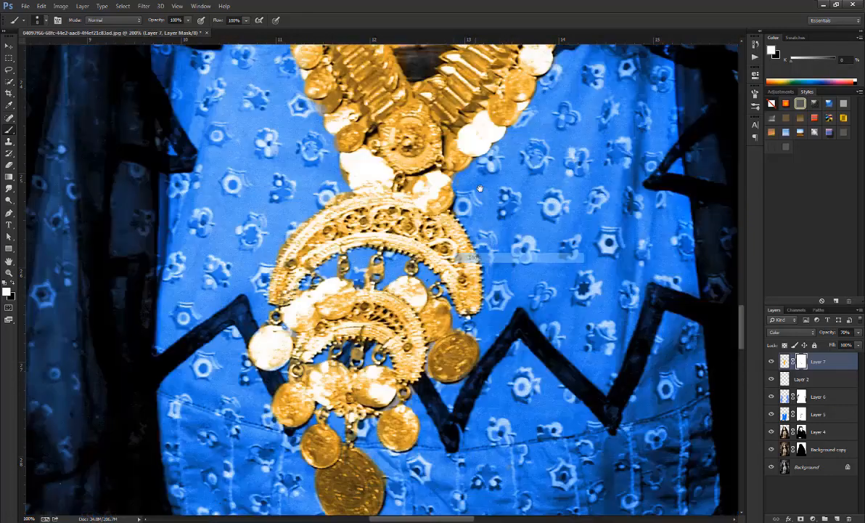
pyautogui.moveTo(379, 118); pyautogui.dragTo(413, 291)
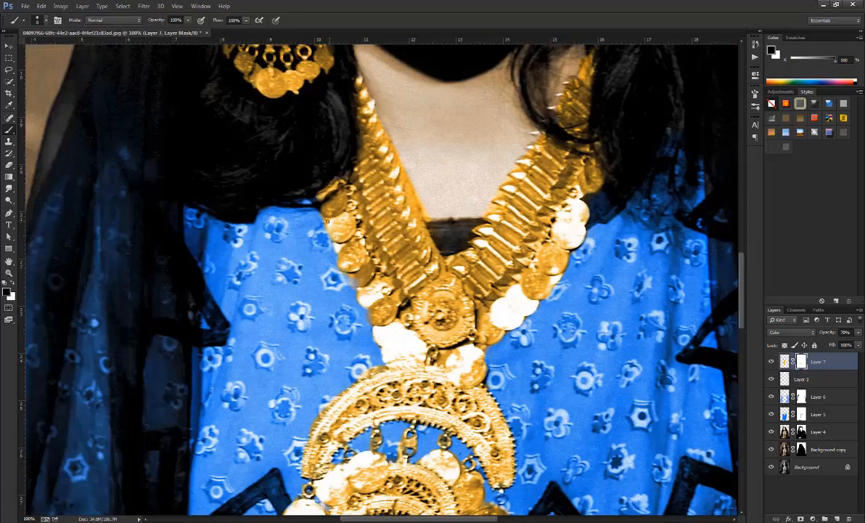
pyautogui.press('x')
pyautogui.press('x')
pyautogui.press('x')
pyautogui.press('x')
pyautogui.rightClick(397, 163)
pyautogui.click(416, 188)
pyautogui.moveTo(430, 88); pyautogui.dragTo(407, 279)
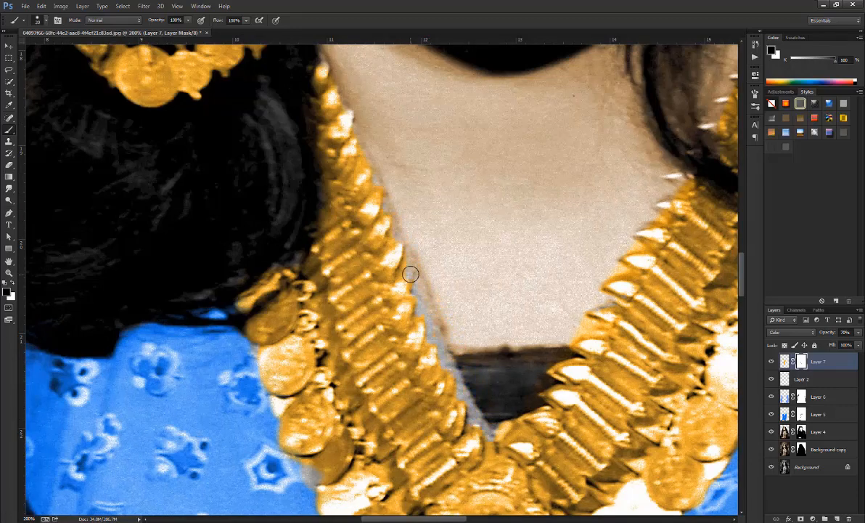
pyautogui.moveTo(409, 273); pyautogui.dragTo(375, 186)
# Paint white on Layer 4's mask to restore the skin tint along the left strand's inner edge
pyautogui.click(819, 431)
pyautogui.press('x')
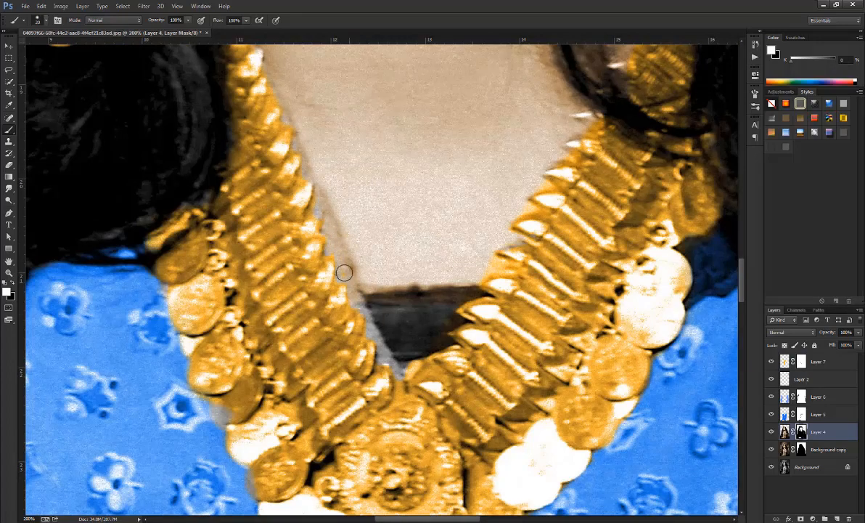
pyautogui.moveTo(467, 97); pyautogui.dragTo(384, 248)
pyautogui.rightClick(384, 248)
pyautogui.click(406, 262)
pyautogui.moveTo(400, 355); pyautogui.dragTo(430, 116)
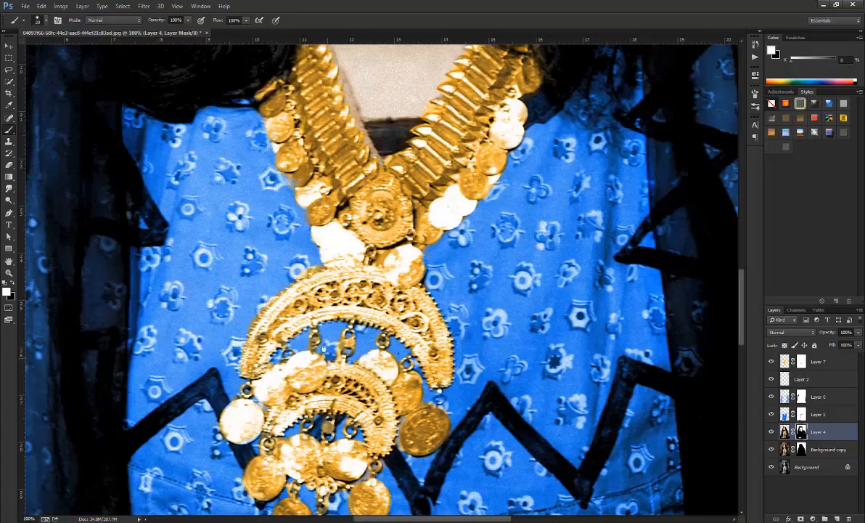
# Paint orange over the finger ring on Layer 7
pyautogui.click(786, 363)
pyautogui.moveTo(312, 162); pyautogui.dragTo(420, 348)
pyautogui.rightClick(420, 348)
pyautogui.click(450, 357)
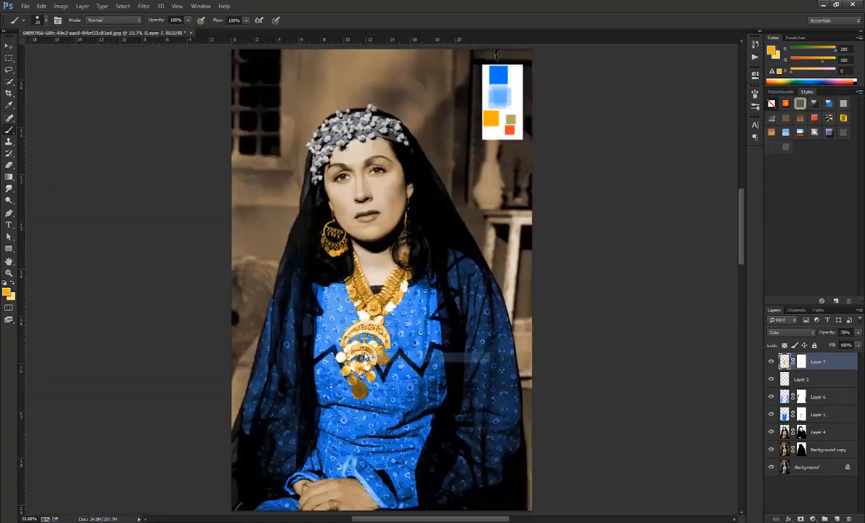
pyautogui.press('v')
pyautogui.keyDown('ctrl'); pyautogui.click(614, 384); pyautogui.keyUp('ctrl')
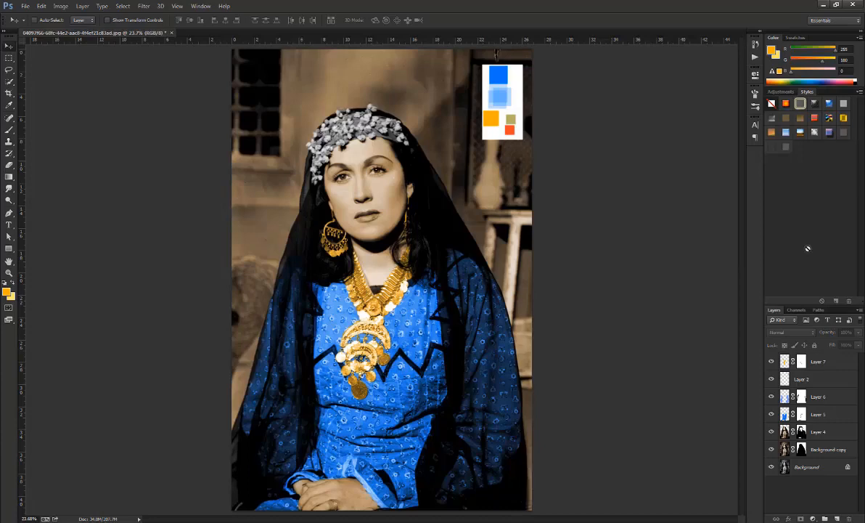
pyautogui.click(788, 364)
pyautogui.rightClick(320, 381)
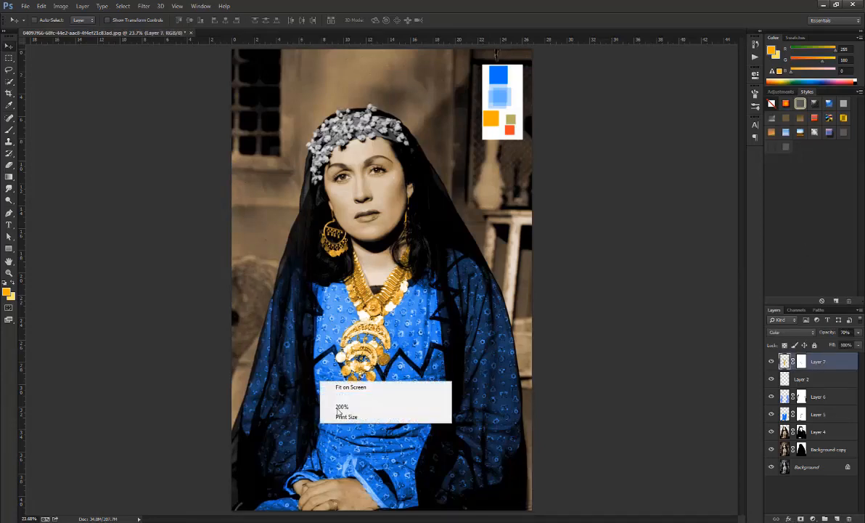
pyautogui.click(342, 397)
pyautogui.moveTo(361, 248); pyautogui.dragTo(351, 81)
pyautogui.moveTo(322, 388); pyautogui.dragTo(385, 442)
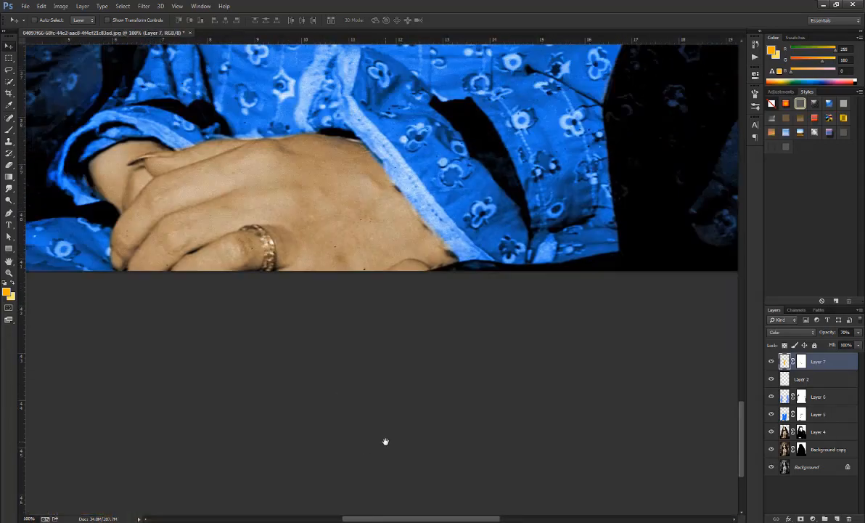
pyautogui.press('b')
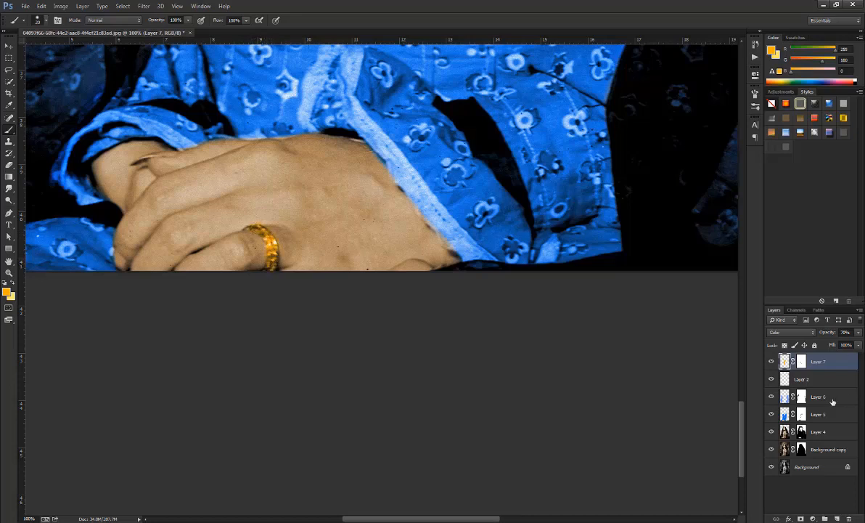
# Paint black on Layer 4's mask over the ring to remove the skin tint from it
pyautogui.click(801, 431)
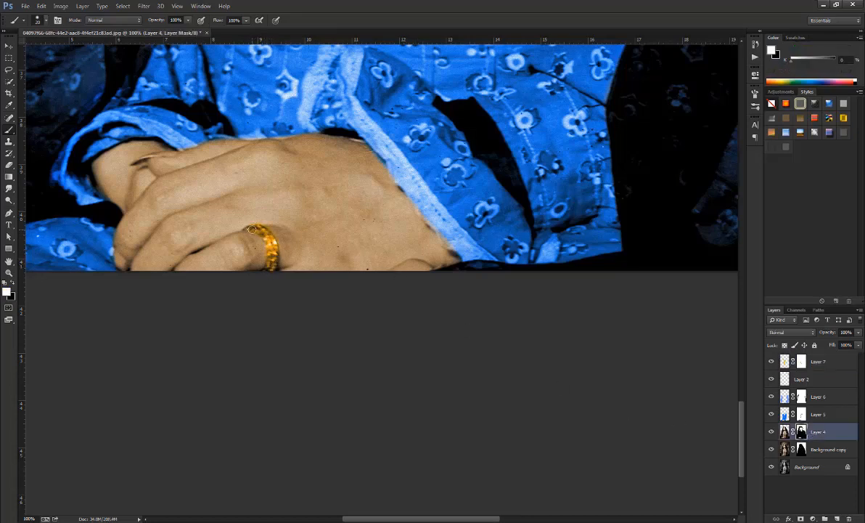
pyautogui.press('x')
pyautogui.rightClick(313, 195)
pyautogui.click(318, 202)
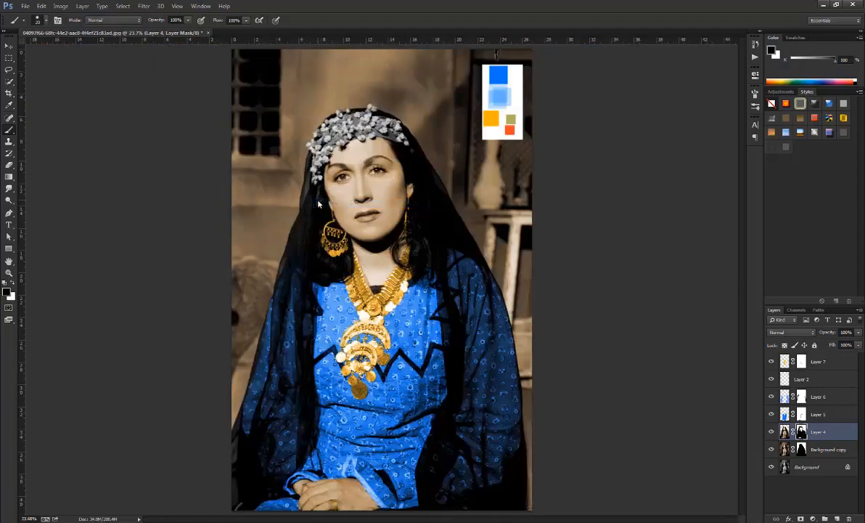
# Paint black on Layer 4's mask over both eyes with a 20 px brush to remove their skin tint
pyautogui.click(8, 44)
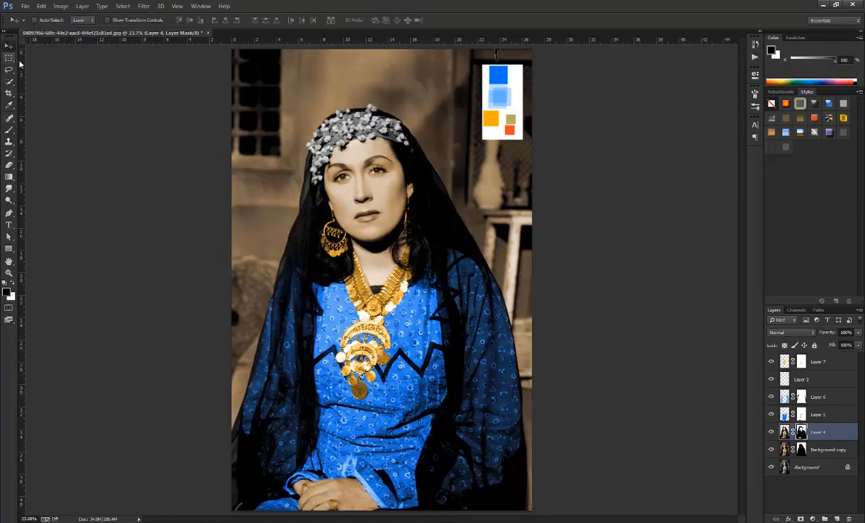
pyautogui.hotkey('ctrl', '+')
pyautogui.hotkey('ctrl', '+')
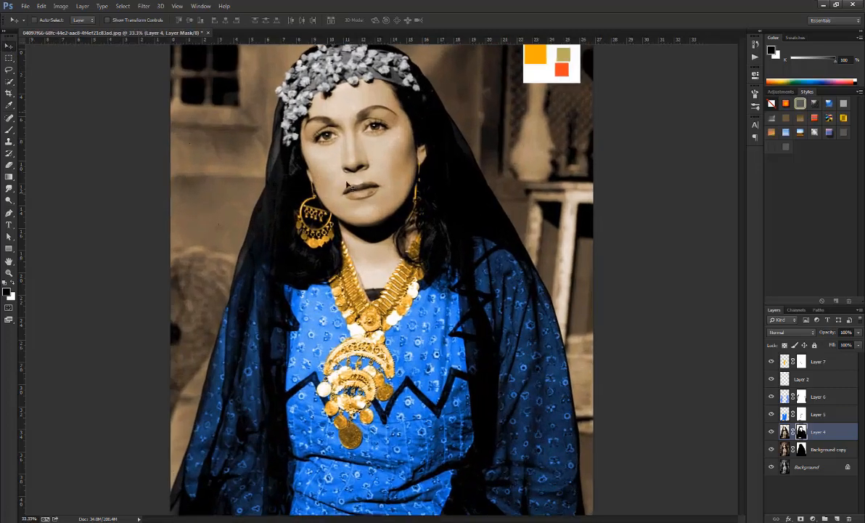
pyautogui.moveTo(344, 150); pyautogui.dragTo(343, 294)
pyautogui.rightClick(344, 294)
pyautogui.click(352, 310)
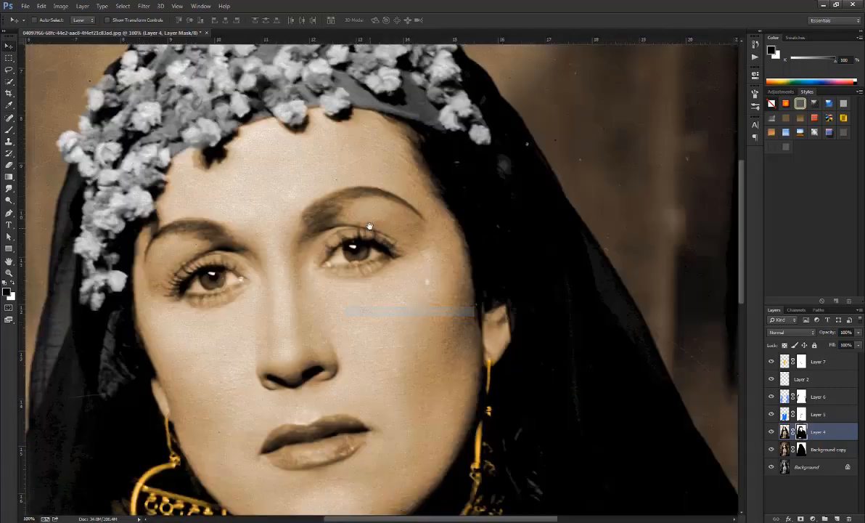
pyautogui.press('b')
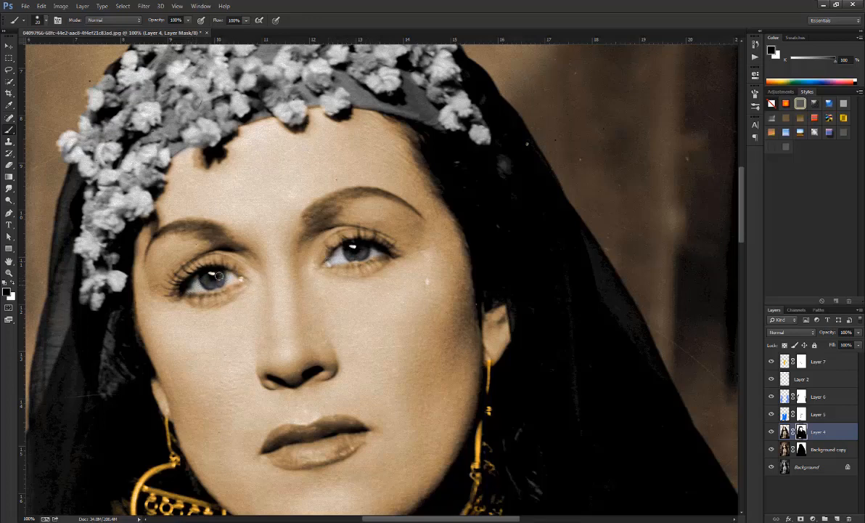
# Choose a 200 px textured brush preset, reduce it to 30 px, and mask the skin tint off both eyebrows
pyautogui.rightClick(449, 256)
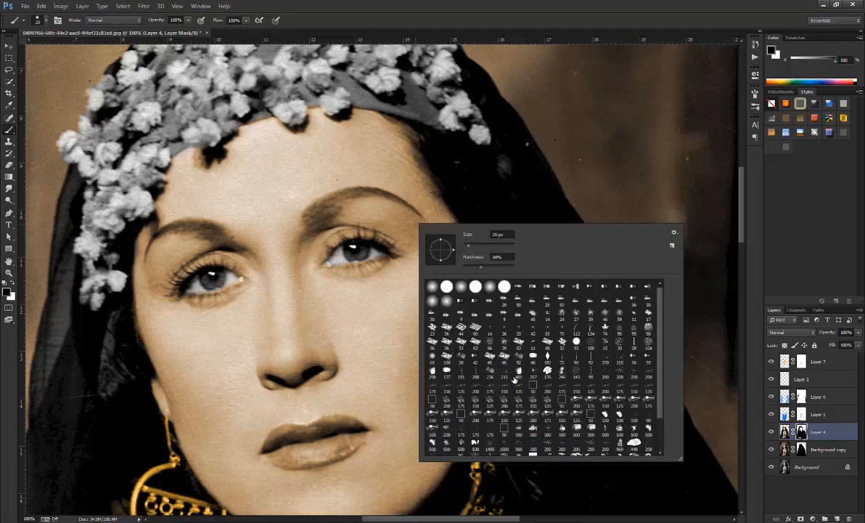
pyautogui.scroll(-3, 620, 414)
pyautogui.click(646, 416)
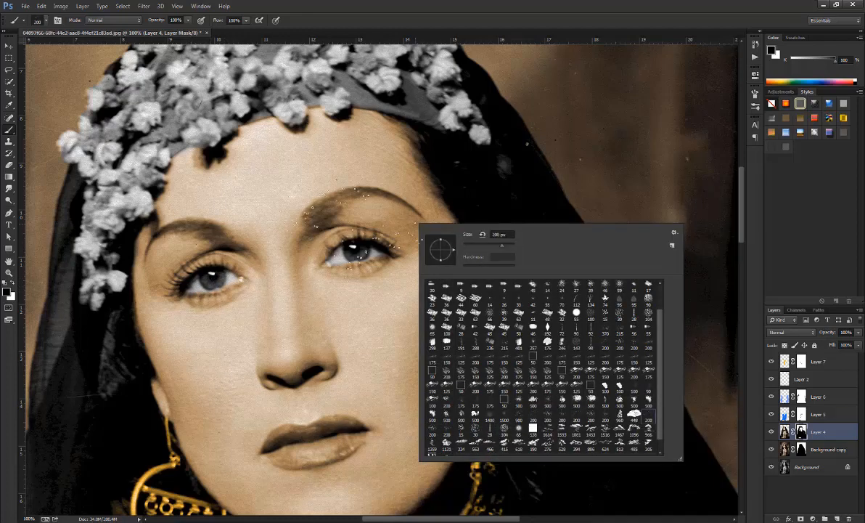
pyautogui.click(331, 218)
pyautogui.press('[')
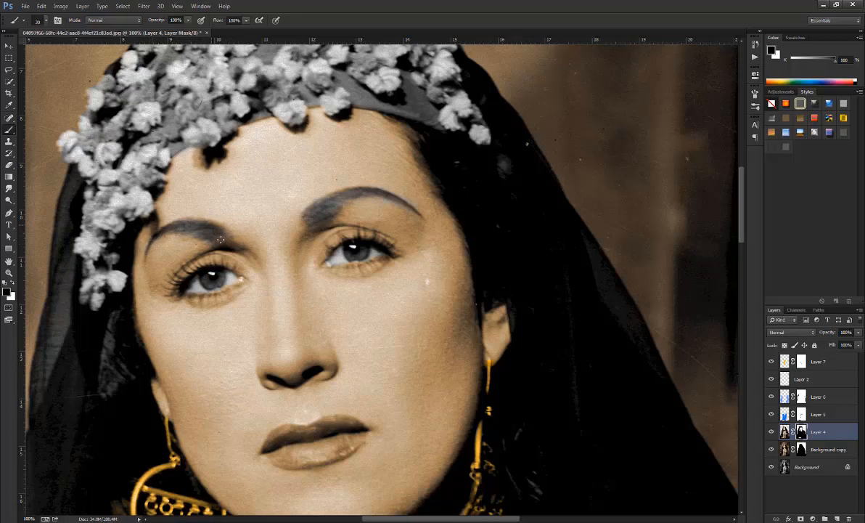
# Choose a soft round brush preset and paint white on Layer 4's mask along the upper edge of the right-hand eyebrow
pyautogui.rightClick(328, 248)
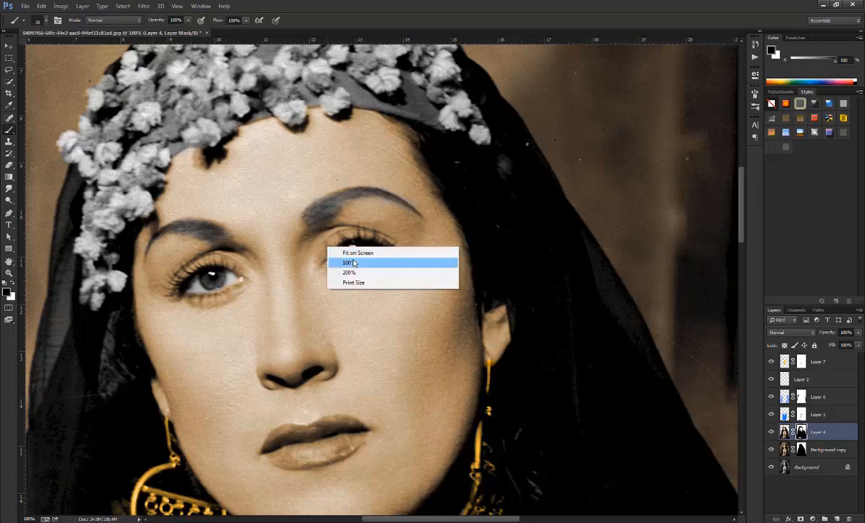
pyautogui.click(290, 169)
pyautogui.rightClick(381, 204)
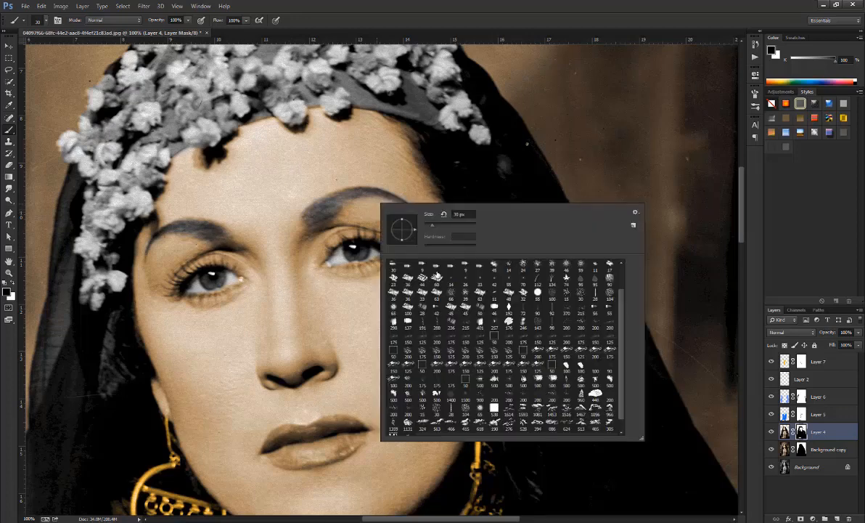
pyautogui.scroll(2, 398, 269)
pyautogui.doubleClick(398, 270)
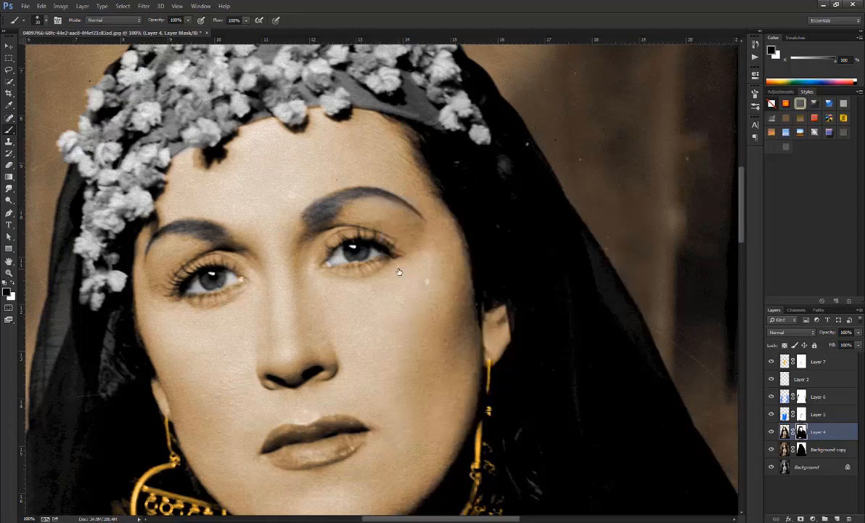
pyautogui.press('x')
pyautogui.moveTo(371, 181); pyautogui.dragTo(426, 216)
# Examine the retouched eyes and eyebrows up close and within the full portrait
pyautogui.rightClick(339, 205)
pyautogui.click(346, 220)
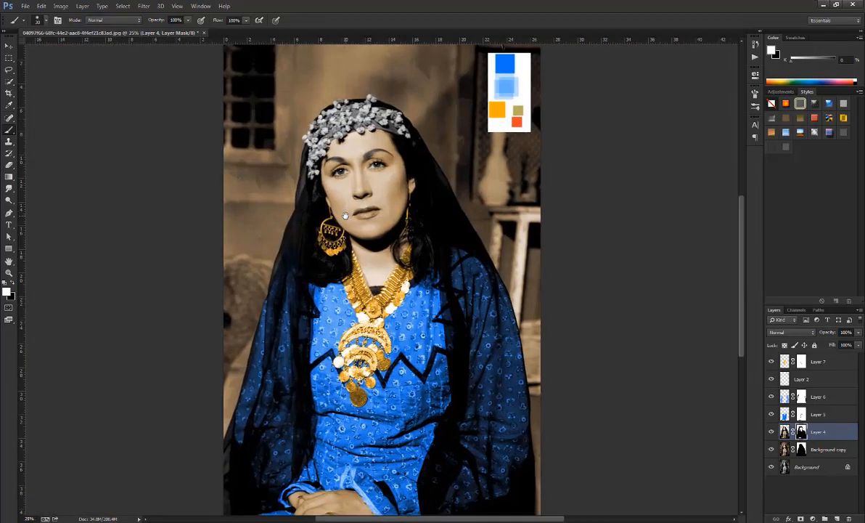
pyautogui.hotkey('ctrl', '+')
pyautogui.hotkey('ctrl', '+')
pyautogui.hotkey('ctrl', '+')
pyautogui.moveTo(385, 144); pyautogui.dragTo(392, 297)
pyautogui.rightClick(393, 292)
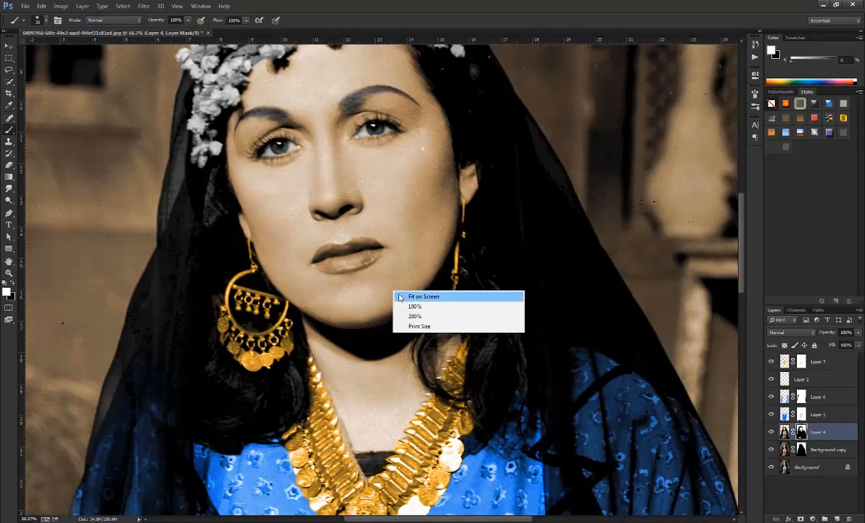
pyautogui.click(400, 296)
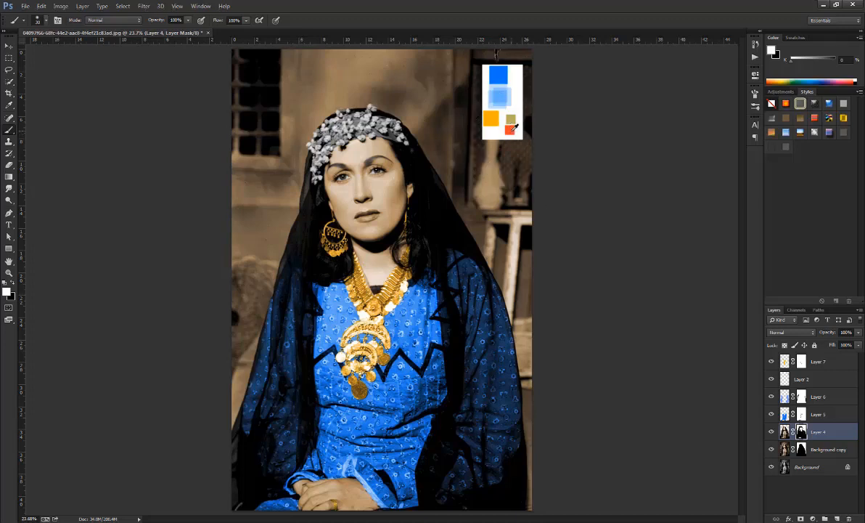
# Create a new layer above Layer 7 and sample the orange-red swatch as the painting color
pyautogui.click(786, 433)
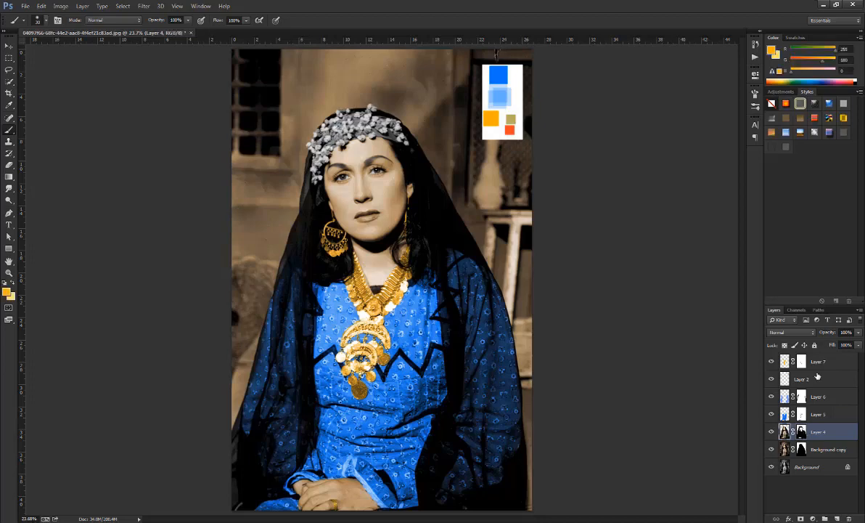
pyautogui.click(823, 374)
pyautogui.click(832, 363)
pyautogui.click(837, 519)
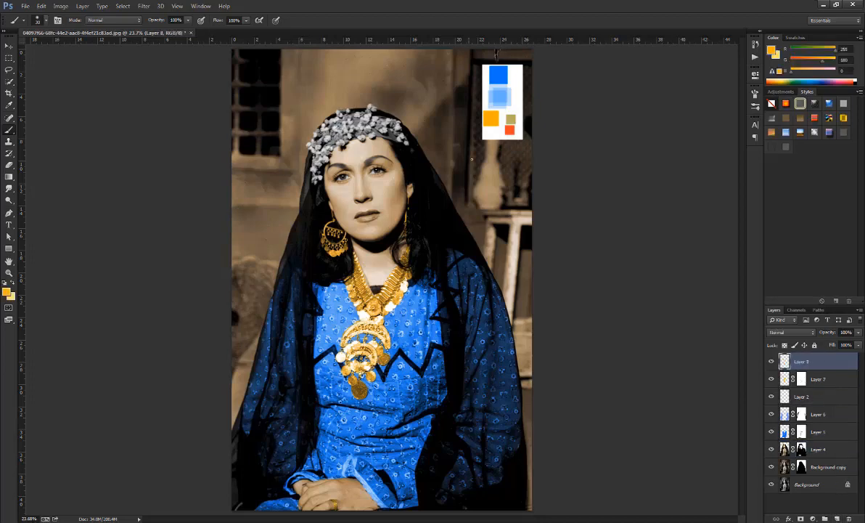
pyautogui.keyDown('alt'); pyautogui.click(511, 129); pyautogui.keyUp('alt')
# Paint a first orange-red stroke across the flowered headband on Layer 8, adjust the brush hardness and enlarge it to 45 px
pyautogui.rightClick(378, 123)
pyautogui.click(428, 151)
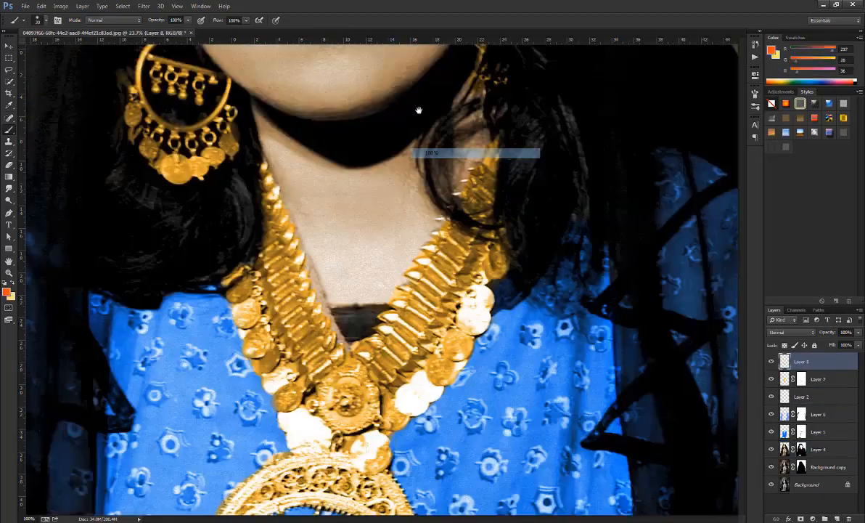
pyautogui.moveTo(385, 223); pyautogui.dragTo(392, 328)
pyautogui.moveTo(295, 217)
pyautogui.mouseDown()
pyautogui.moveTo(343, 208)
pyautogui.moveTo(322, 208)
pyautogui.mouseUp()
pyautogui.rightClick(328, 206)
pyautogui.click(405, 252)
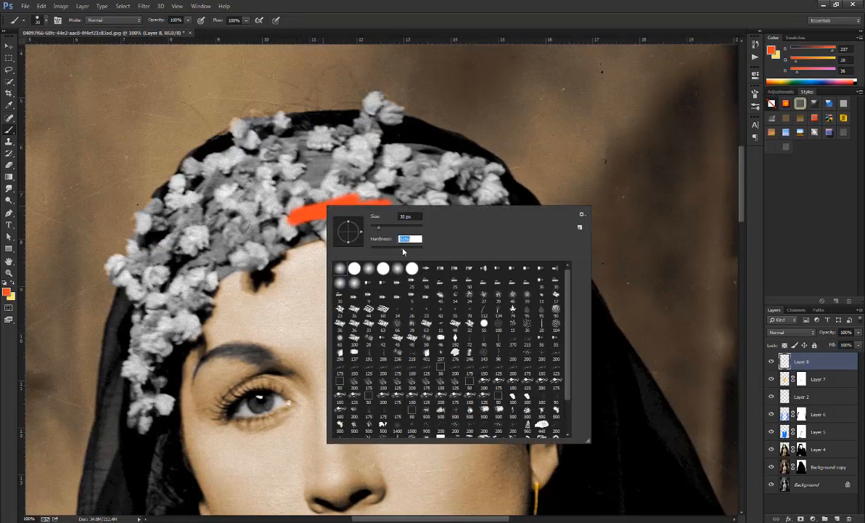
pyautogui.press('Return')
pyautogui.press(']')
pyautogui.press(']')
pyautogui.press(']')
# Cover the rest of the flowered headband with orange-red, from the crown to both hanging ends
pyautogui.moveTo(236, 203)
pyautogui.mouseDown()
pyautogui.moveTo(314, 195)
pyautogui.moveTo(287, 190)
pyautogui.moveTo(300, 175)
pyautogui.moveTo(223, 172)
pyautogui.moveTo(247, 141)
pyautogui.moveTo(237, 127)
pyautogui.moveTo(279, 122)
pyautogui.moveTo(263, 156)
pyautogui.moveTo(324, 151)
pyautogui.moveTo(312, 138)
pyautogui.moveTo(338, 161)
pyautogui.moveTo(367, 133)
pyautogui.moveTo(365, 108)
pyautogui.mouseUp()
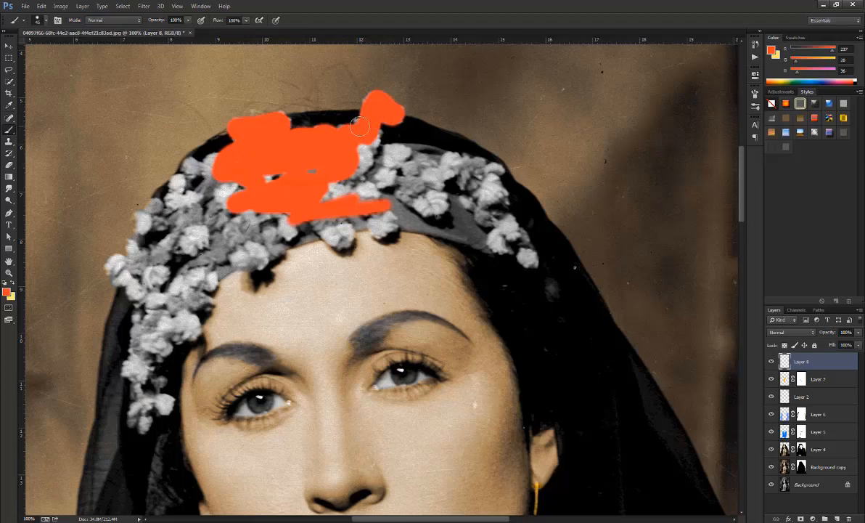
pyautogui.moveTo(218, 194)
pyautogui.mouseDown()
pyautogui.moveTo(185, 186)
pyautogui.moveTo(171, 156)
pyautogui.moveTo(207, 145)
pyautogui.moveTo(190, 210)
pyautogui.moveTo(197, 272)
pyautogui.mouseUp()
pyautogui.moveTo(177, 303)
pyautogui.mouseDown()
pyautogui.moveTo(133, 372)
pyautogui.moveTo(143, 421)
pyautogui.moveTo(139, 411)
pyautogui.moveTo(172, 400)
pyautogui.moveTo(165, 412)
pyautogui.moveTo(164, 345)
pyautogui.moveTo(186, 338)
pyautogui.moveTo(201, 276)
pyautogui.moveTo(206, 307)
pyautogui.moveTo(235, 245)
pyautogui.moveTo(233, 263)
pyautogui.moveTo(125, 321)
pyautogui.moveTo(138, 368)
pyautogui.moveTo(126, 365)
pyautogui.moveTo(120, 266)
pyautogui.moveTo(132, 277)
pyautogui.moveTo(141, 215)
pyautogui.moveTo(186, 185)
pyautogui.moveTo(160, 266)
pyautogui.moveTo(146, 281)
pyautogui.moveTo(187, 222)
pyautogui.moveTo(181, 212)
pyautogui.moveTo(261, 203)
pyautogui.moveTo(251, 223)
pyautogui.moveTo(281, 232)
pyautogui.moveTo(219, 238)
pyautogui.moveTo(170, 319)
pyautogui.moveTo(151, 389)
pyautogui.mouseUp()
pyautogui.moveTo(323, 198)
pyautogui.mouseDown()
pyautogui.moveTo(522, 254)
pyautogui.moveTo(486, 203)
pyautogui.moveTo(494, 167)
pyautogui.mouseUp()
pyautogui.moveTo(397, 139)
pyautogui.mouseDown()
pyautogui.moveTo(394, 161)
pyautogui.moveTo(424, 158)
pyautogui.moveTo(486, 183)
pyautogui.moveTo(498, 216)
pyautogui.moveTo(311, 207)
pyautogui.moveTo(463, 229)
pyautogui.moveTo(507, 249)
pyautogui.moveTo(233, 213)
pyautogui.moveTo(268, 238)
pyautogui.moveTo(243, 257)
pyautogui.moveTo(279, 240)
pyautogui.moveTo(255, 260)
pyautogui.moveTo(282, 239)
pyautogui.moveTo(237, 257)
pyautogui.moveTo(337, 221)
pyautogui.moveTo(309, 233)
pyautogui.moveTo(363, 226)
pyautogui.moveTo(340, 238)
pyautogui.moveTo(331, 233)
pyautogui.moveTo(392, 221)
pyautogui.moveTo(404, 179)
pyautogui.moveTo(475, 170)
pyautogui.moveTo(403, 186)
pyautogui.moveTo(484, 217)
pyautogui.moveTo(376, 190)
pyautogui.mouseUp()
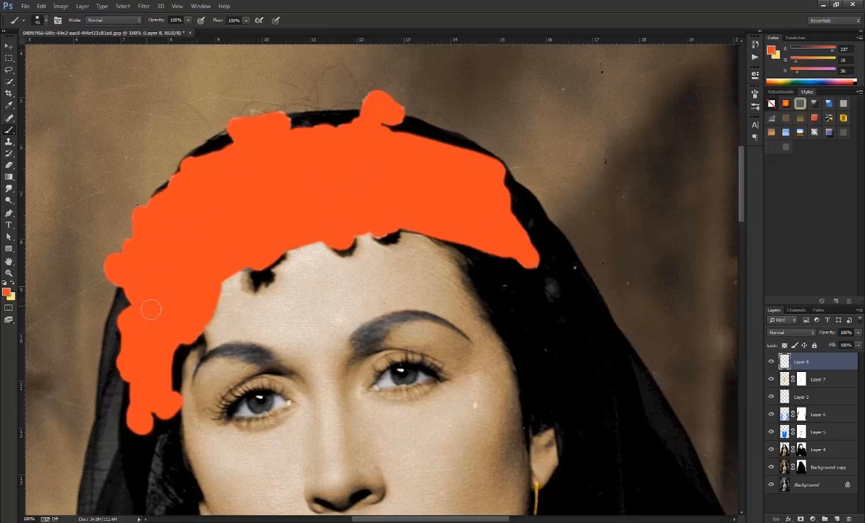
# Try the Multiply blend mode on the headband's Layer 8, and change it to Color Burn
pyautogui.click(788, 333)
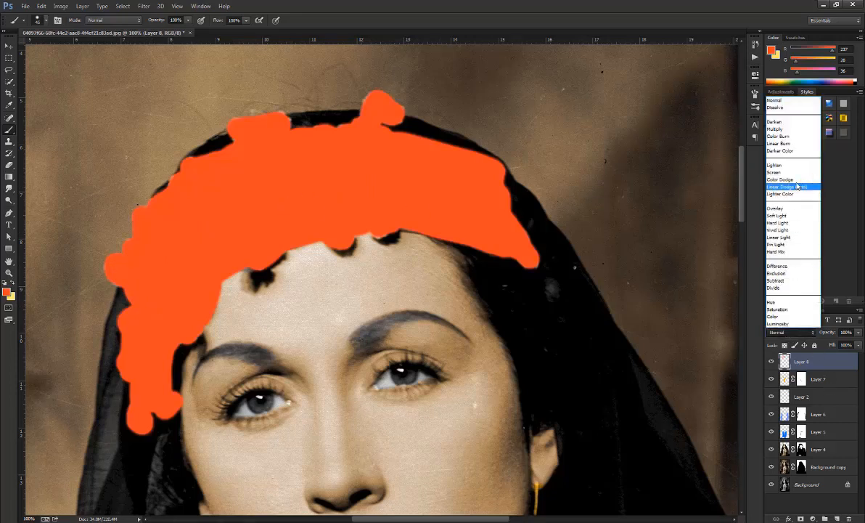
pyautogui.click(777, 124)
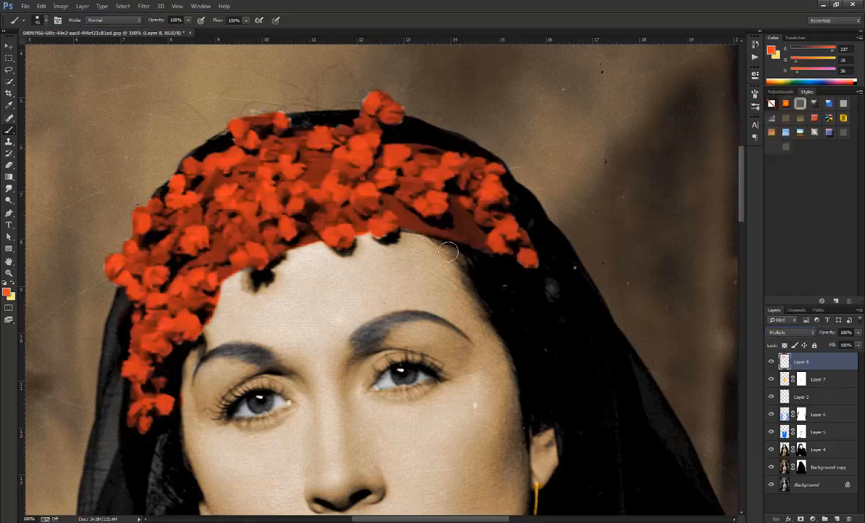
pyautogui.hotkey('ctrl', '0')
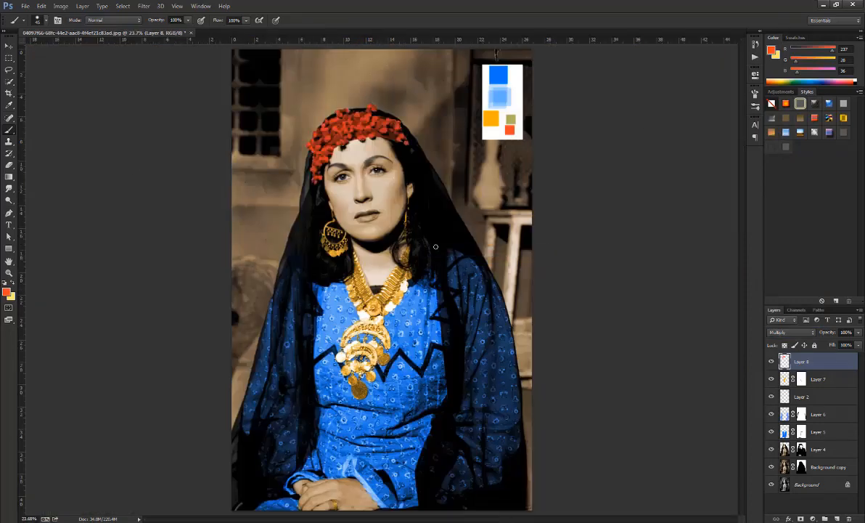
pyautogui.press('v')
pyautogui.click(802, 332)
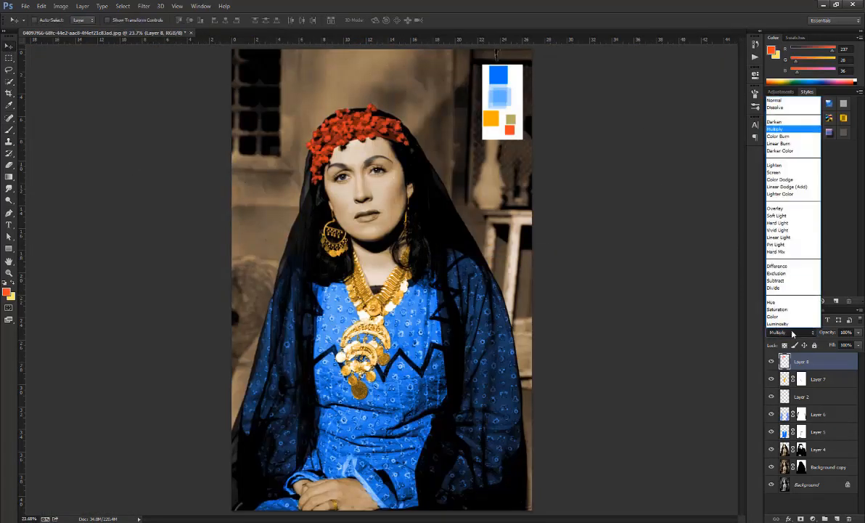
pyautogui.click(787, 129)
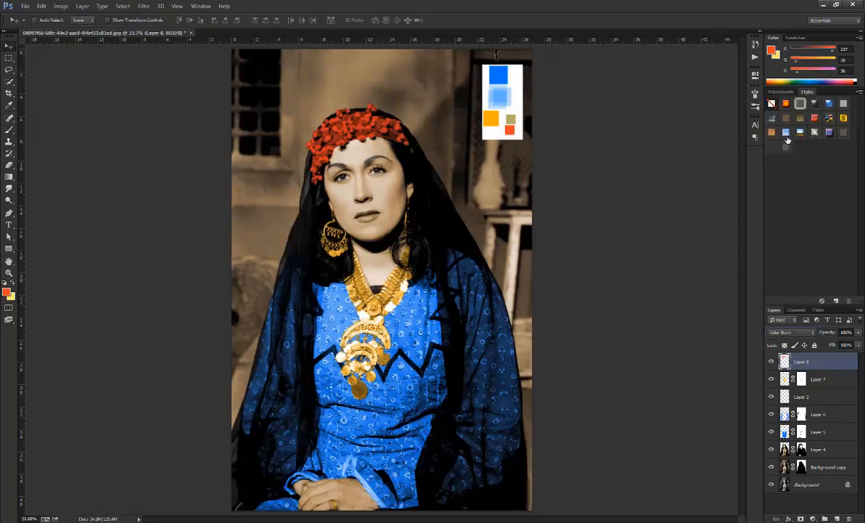
pyautogui.click(664, 257)
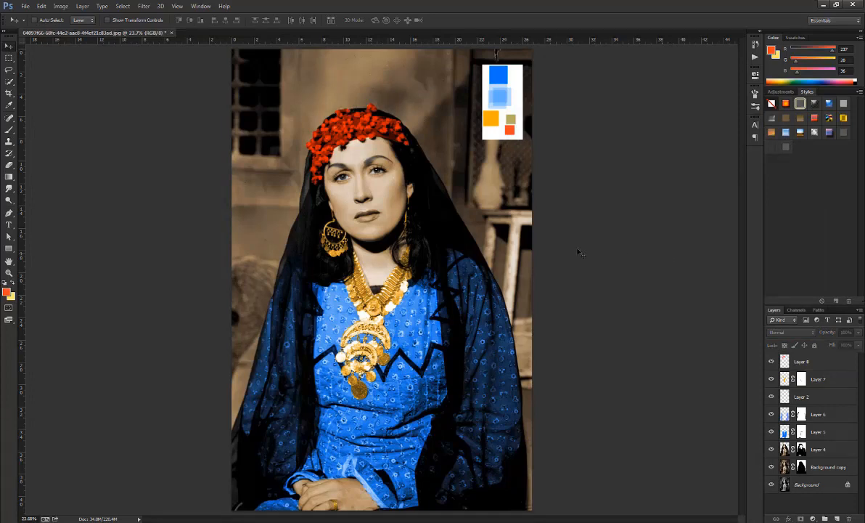
# Sample the olive swatch as the painting color and create a new layer above Layer 2
pyautogui.rightClick(374, 202)
pyautogui.click(387, 216)
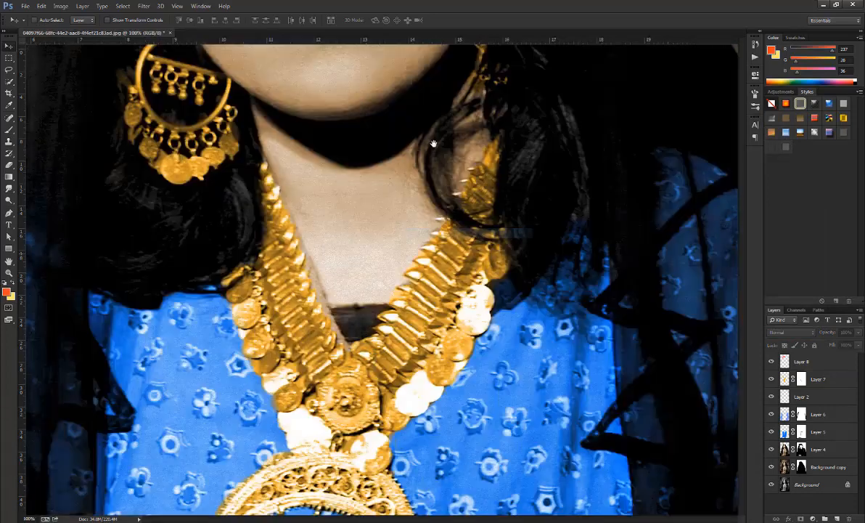
pyautogui.moveTo(434, 144); pyautogui.dragTo(357, 297)
pyautogui.keyDown('ctrl'); pyautogui.click(564, 267); pyautogui.keyUp('ctrl')
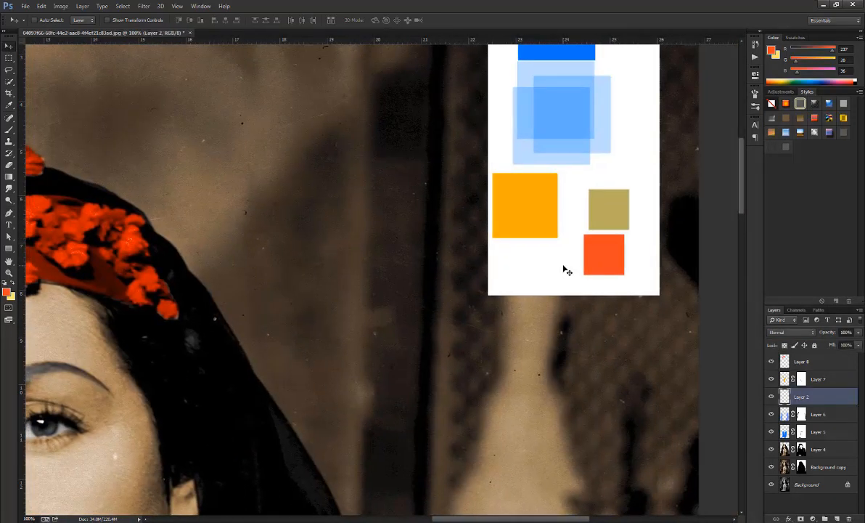
pyautogui.press('b')
pyautogui.keyDown('alt'); pyautogui.click(603, 209); pyautogui.keyUp('alt')
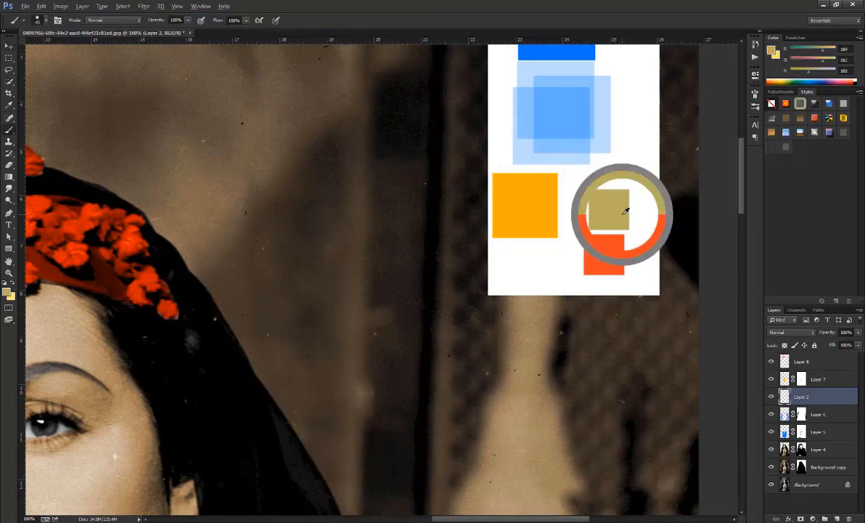
pyautogui.click(837, 518)
# Paint olive over both irises on Layer 9 and set the layer's blend mode to Color
pyautogui.moveTo(382, 452); pyautogui.dragTo(608, 384)
pyautogui.moveTo(292, 367)
pyautogui.mouseDown()
pyautogui.moveTo(259, 354)
pyautogui.moveTo(271, 357)
pyautogui.mouseUp()
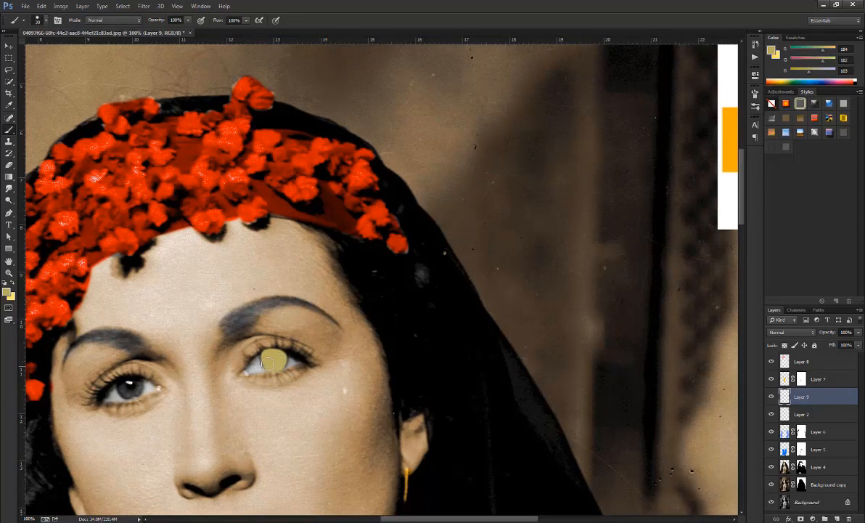
pyautogui.moveTo(124, 385); pyautogui.dragTo(131, 379)
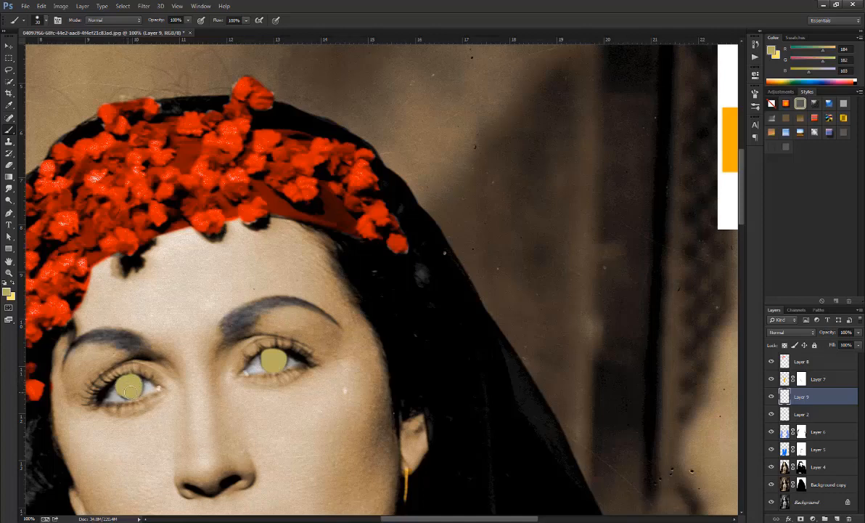
pyautogui.click(784, 332)
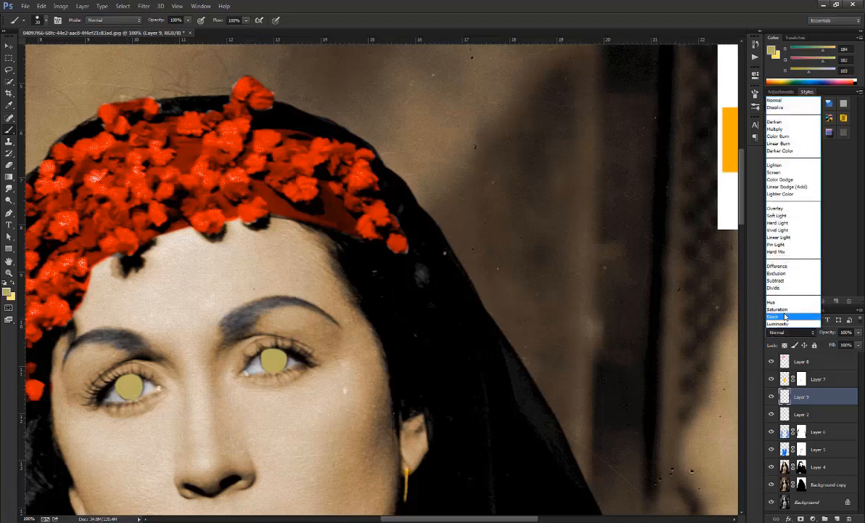
pyautogui.click(784, 316)
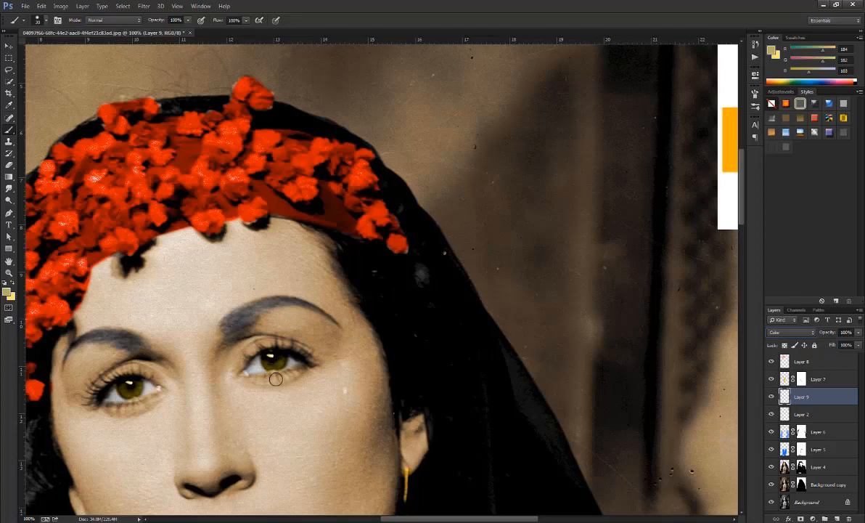
# Erase the olive tint spilling outside the irises on Layer 9 with a smaller eraser
pyautogui.press('e')
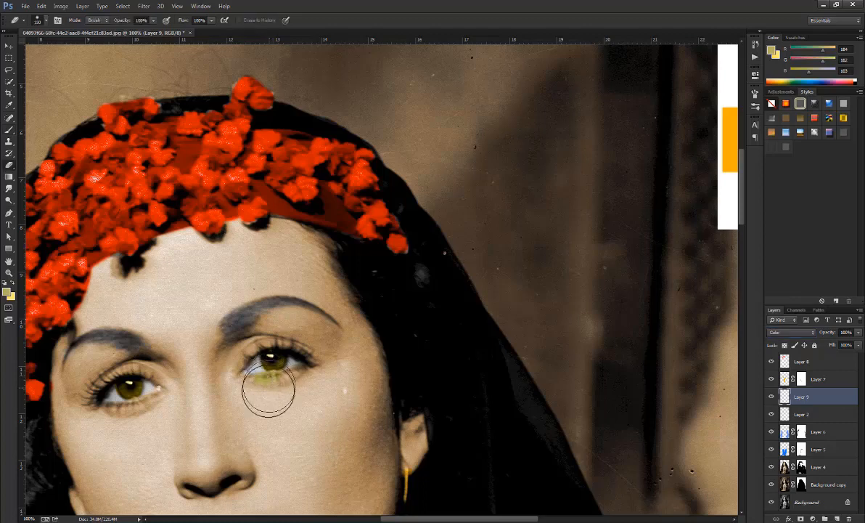
pyautogui.press('[')
pyautogui.press('[')
pyautogui.moveTo(284, 390); pyautogui.dragTo(286, 389)
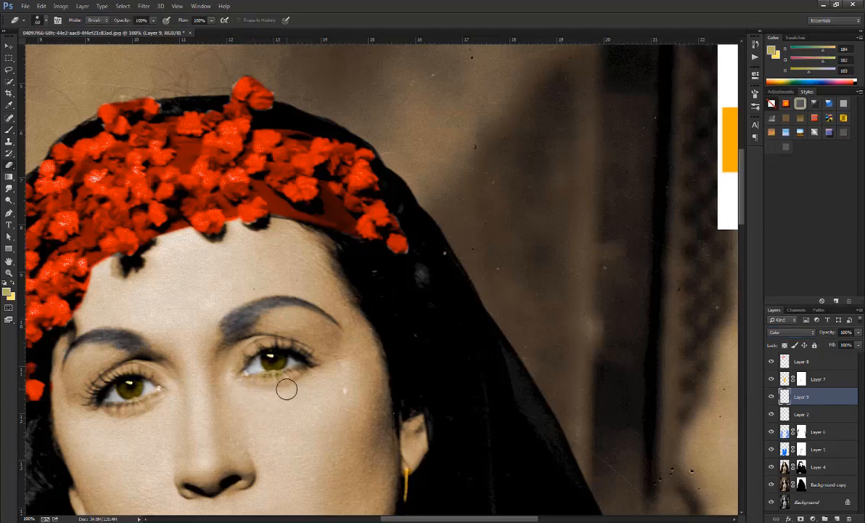
pyautogui.press('[')
pyautogui.press('[')
pyautogui.press('[')
pyautogui.press('[')
pyautogui.press('[')
pyautogui.moveTo(210, 388); pyautogui.dragTo(266, 365)
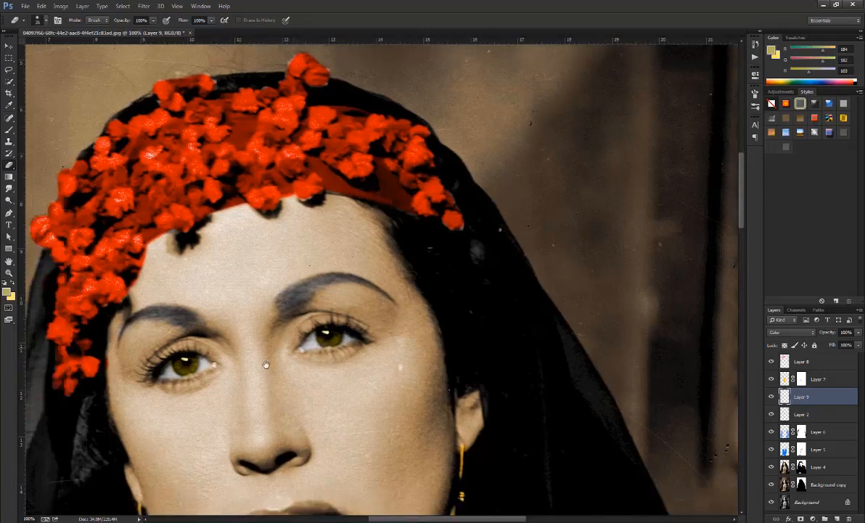
pyautogui.rightClick(232, 386)
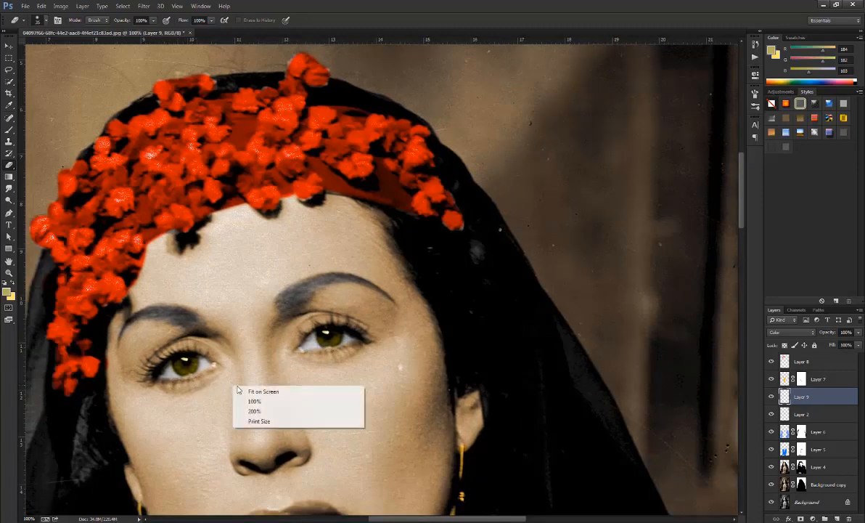
pyautogui.click(261, 392)
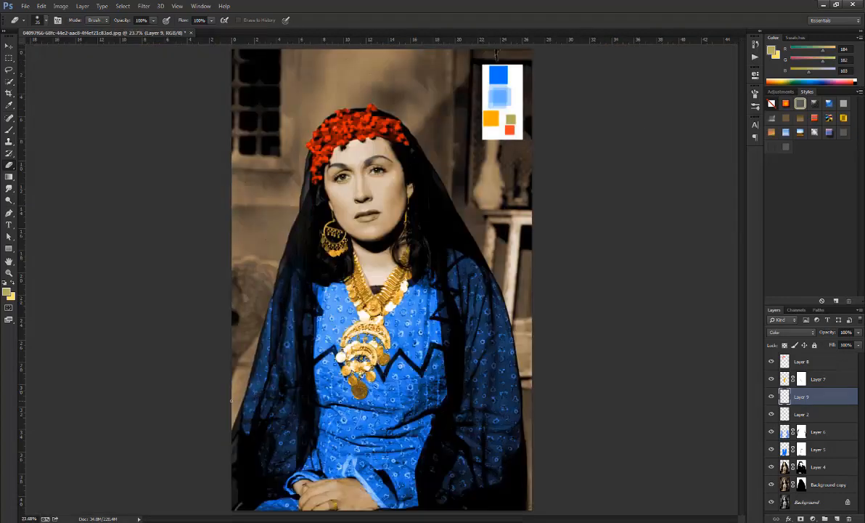
# Hide Layer 2, which holds the color swatches
pyautogui.press('v')
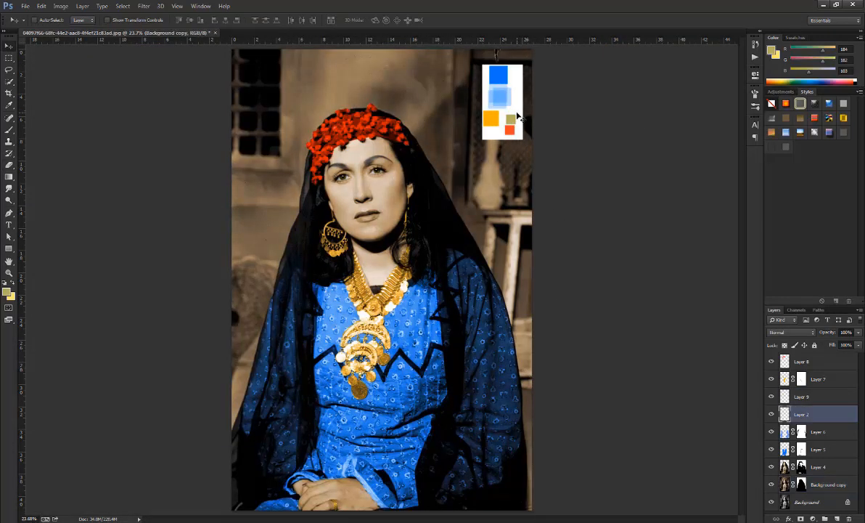
pyautogui.click(776, 415)
pyautogui.click(772, 414)
# Group all layers from Layer 8 down to Background copy
pyautogui.click(815, 362)
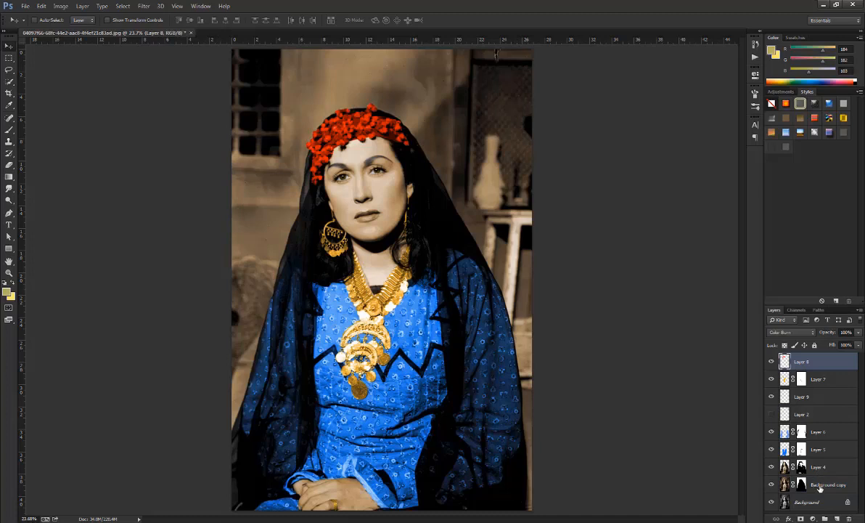
pyautogui.keyDown('shift'); pyautogui.click(819, 485); pyautogui.keyUp('shift')
pyautogui.hotkey('ctrl', 'g')
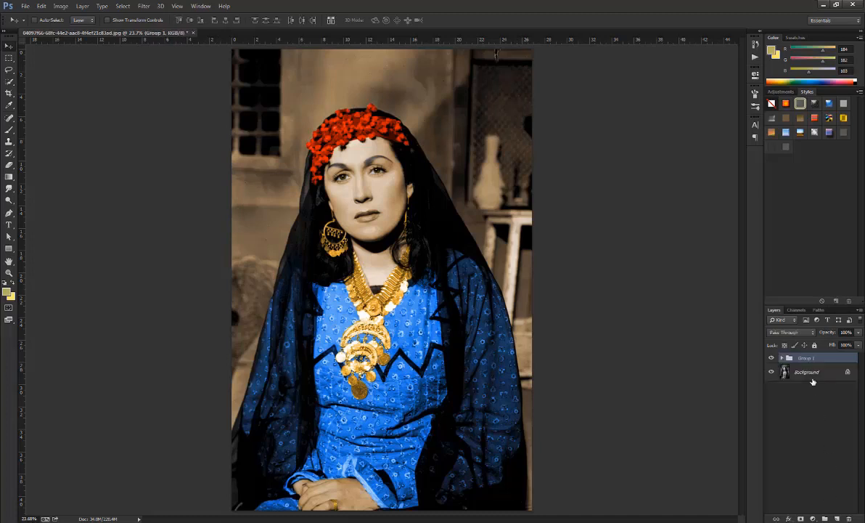
# Duplicate the Background layer and expand Group 1 to show its layers
pyautogui.click(780, 370)
pyautogui.hotkey('ctrl', 'j')
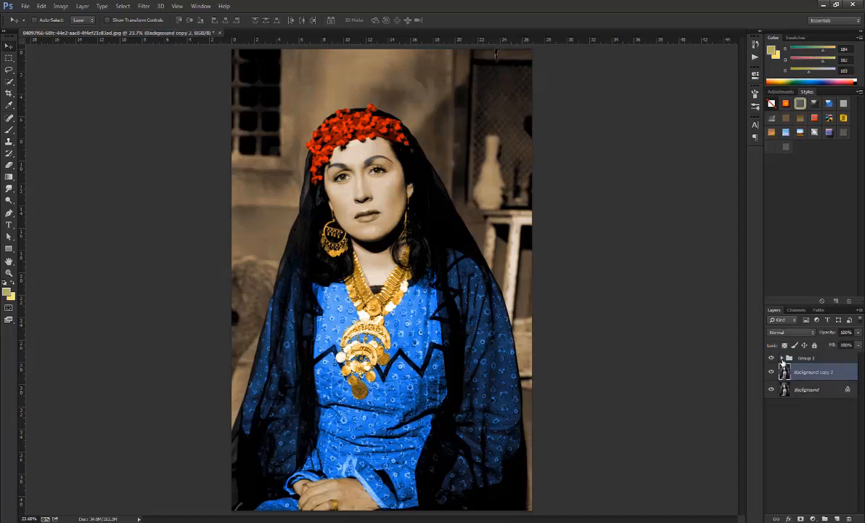
pyautogui.click(782, 358)
pyautogui.scroll(-1, 810, 389)
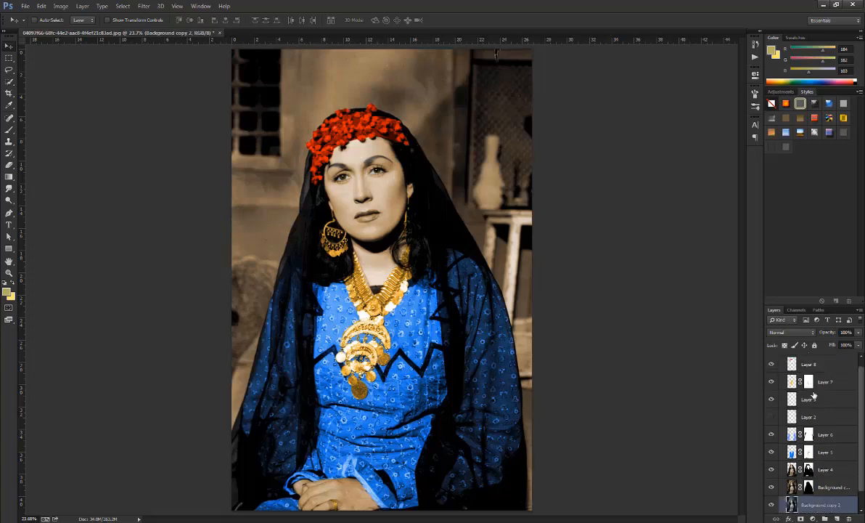
# Collapse Group 1 and toggle its visibility to compare the colorized portrait with the original black-and-white photo
pyautogui.scroll(1, 771, 361)
pyautogui.click(782, 359)
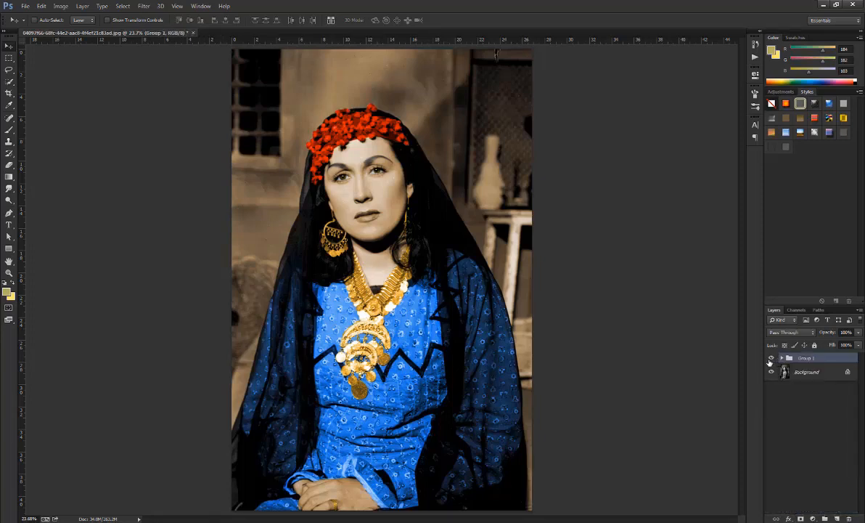
pyautogui.click(773, 358)
pyautogui.click(773, 359)
pyautogui.click(773, 358)
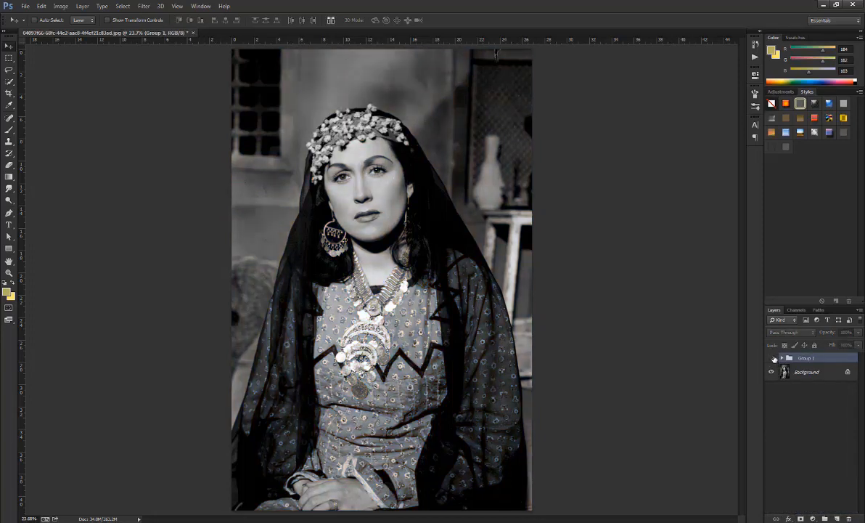
pyautogui.click(772, 358)
pyautogui.moveTo(817, 361); pyautogui.dragTo(836, 517)
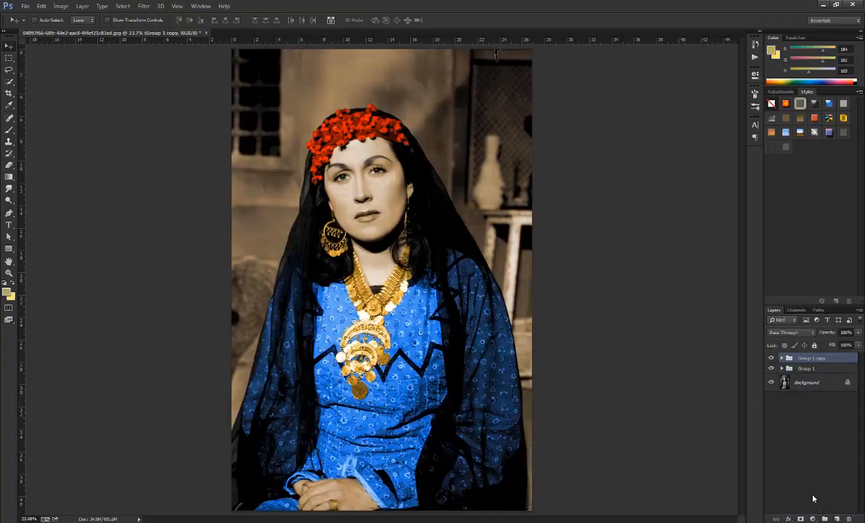
pyautogui.hotkey('ctrl', 'e')
pyautogui.click(8, 118)
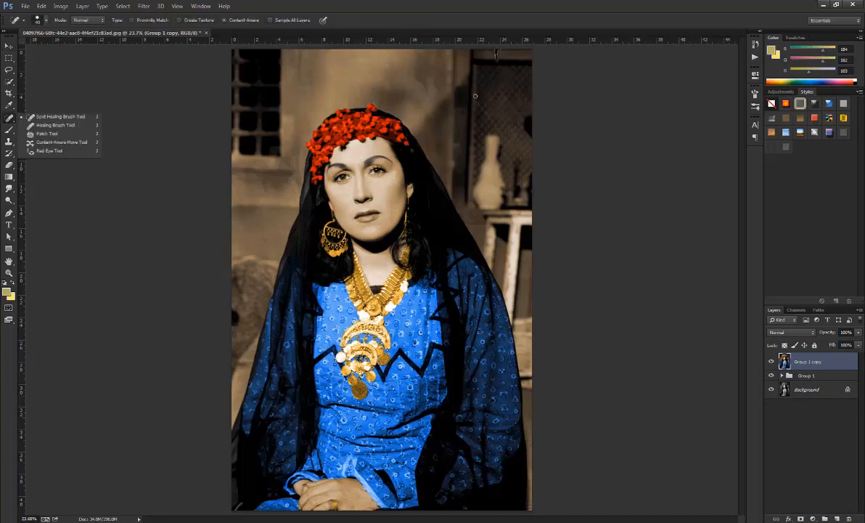
pyautogui.press(']')
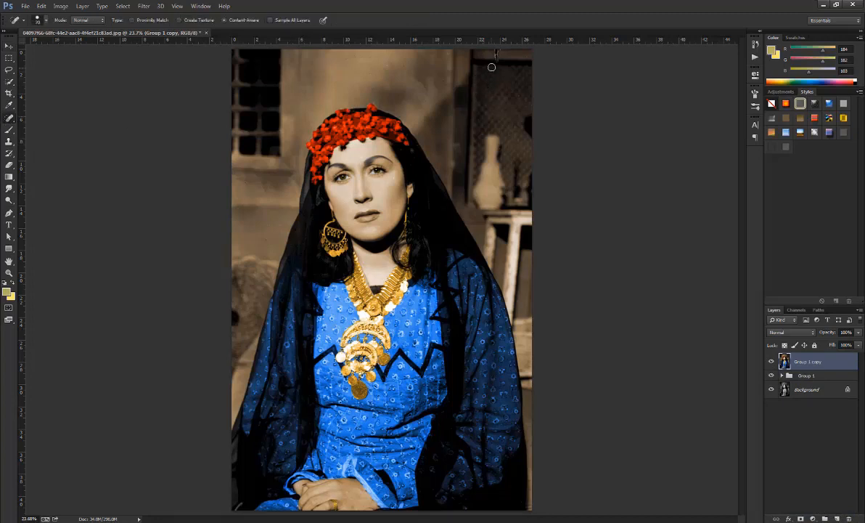
pyautogui.press(']')
pyautogui.press(']')
pyautogui.press(']')
pyautogui.press(']')
pyautogui.press(']')
pyautogui.click(497, 52)
pyautogui.click(9, 46)
pyautogui.click(709, 424)
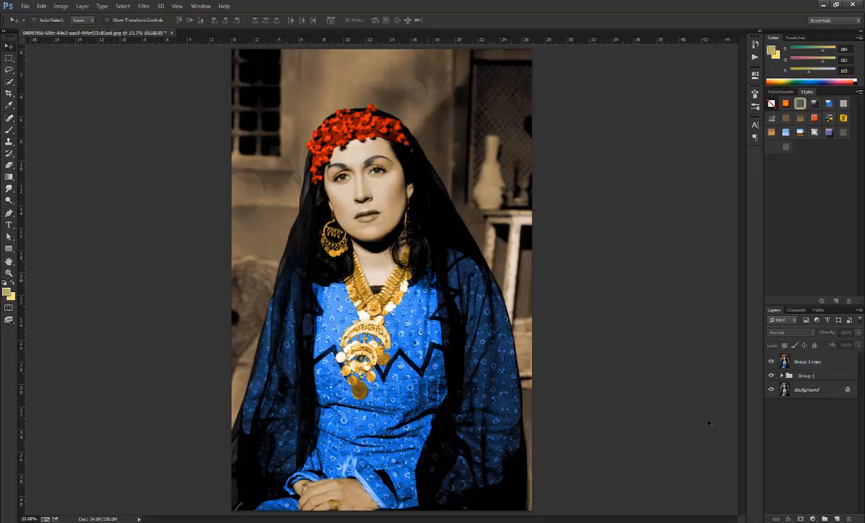
pyautogui.click(808, 361)
pyautogui.press('Delete')
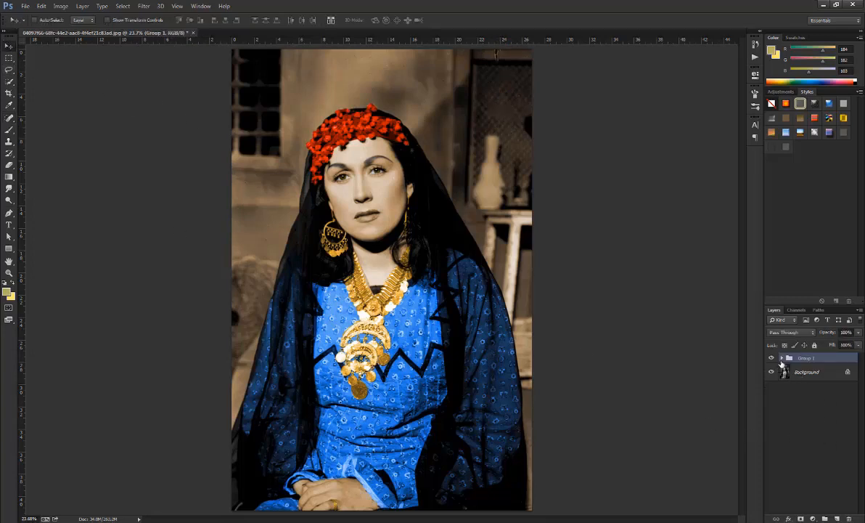
# Add a new layer above Layer 8 in Group 1 and sample the headband's red as the brush color
pyautogui.click(781, 360)
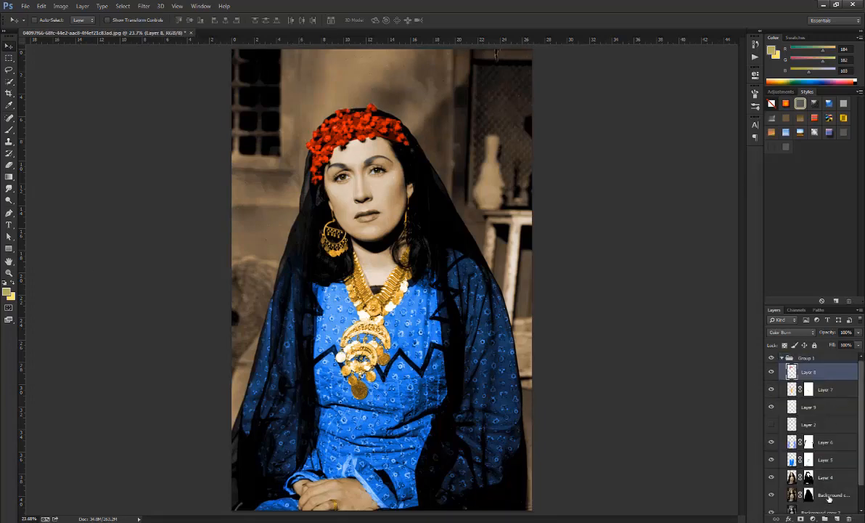
pyautogui.click(836, 518)
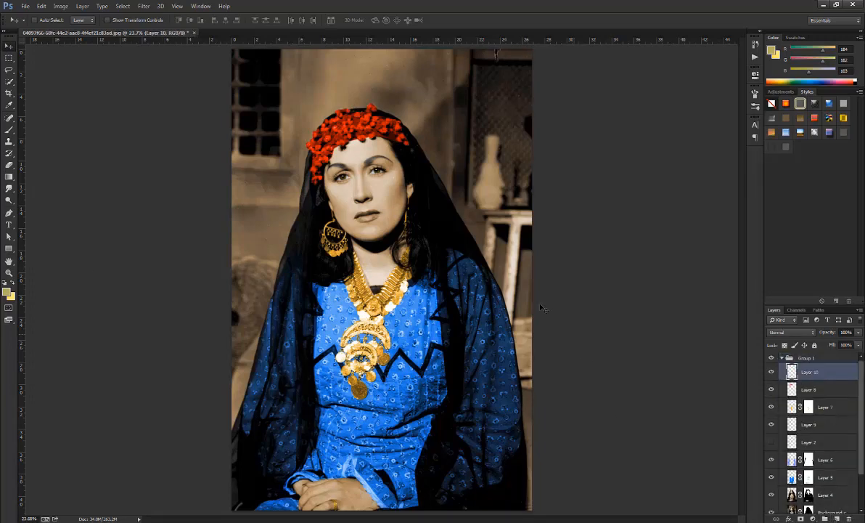
pyautogui.press('b')
pyautogui.rightClick(382, 193)
pyautogui.click(396, 218)
pyautogui.moveTo(327, 51); pyautogui.dragTo(330, 465)
pyautogui.moveTo(325, 167); pyautogui.dragTo(413, 438)
pyautogui.moveTo(244, 117); pyautogui.dragTo(390, 328)
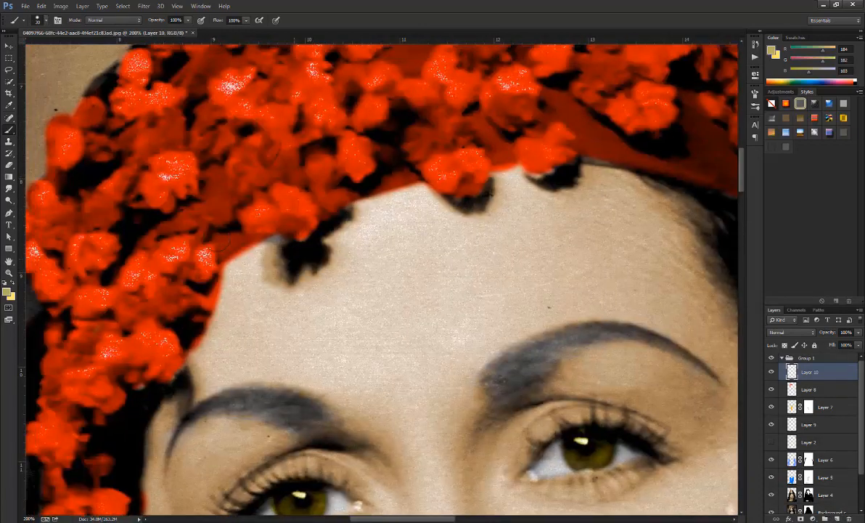
pyautogui.keyDown('alt'); pyautogui.click(218, 238); pyautogui.keyUp('alt')
# Paint both lips solid red on Layer 10, following their outline out to the mouth corners
pyautogui.scroll(-10, 272, 149)
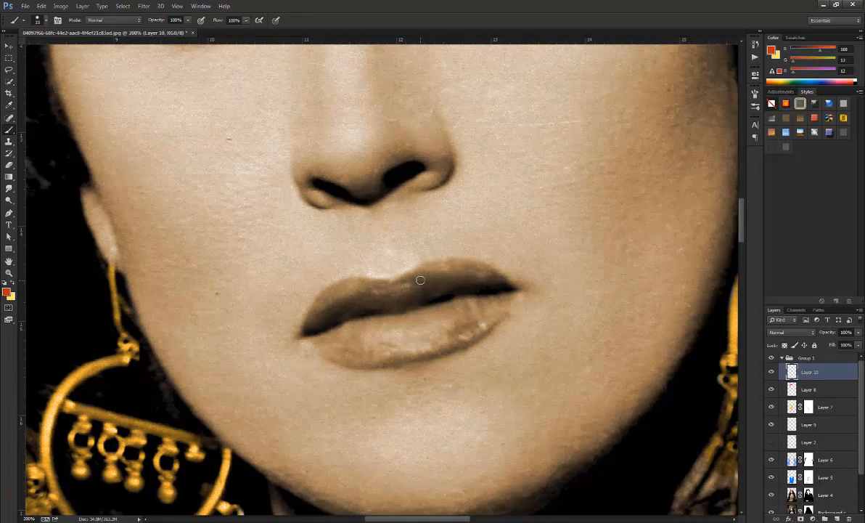
pyautogui.moveTo(419, 282)
pyautogui.mouseDown()
pyautogui.moveTo(399, 298)
pyautogui.moveTo(414, 279)
pyautogui.moveTo(400, 290)
pyautogui.moveTo(466, 269)
pyautogui.moveTo(504, 287)
pyautogui.moveTo(459, 273)
pyautogui.moveTo(398, 298)
pyautogui.moveTo(504, 289)
pyautogui.moveTo(451, 330)
pyautogui.moveTo(496, 303)
pyautogui.moveTo(482, 327)
pyautogui.moveTo(444, 343)
pyautogui.moveTo(347, 347)
pyautogui.moveTo(312, 330)
pyautogui.moveTo(335, 298)
pyautogui.moveTo(413, 298)
pyautogui.moveTo(350, 291)
pyautogui.moveTo(323, 313)
pyautogui.moveTo(321, 300)
pyautogui.moveTo(355, 288)
pyautogui.moveTo(413, 294)
pyautogui.moveTo(345, 293)
pyautogui.moveTo(308, 323)
pyautogui.moveTo(409, 302)
pyautogui.moveTo(323, 324)
pyautogui.moveTo(385, 342)
pyautogui.moveTo(415, 340)
pyautogui.moveTo(322, 341)
pyautogui.moveTo(357, 359)
pyautogui.moveTo(431, 345)
pyautogui.moveTo(474, 322)
pyautogui.moveTo(446, 345)
pyautogui.moveTo(379, 355)
pyautogui.moveTo(351, 327)
pyautogui.moveTo(363, 304)
pyautogui.moveTo(374, 326)
pyautogui.moveTo(476, 286)
pyautogui.moveTo(427, 292)
pyautogui.moveTo(475, 293)
pyautogui.moveTo(387, 324)
pyautogui.moveTo(443, 313)
pyautogui.moveTo(427, 338)
pyautogui.moveTo(375, 348)
pyautogui.moveTo(396, 355)
pyautogui.moveTo(486, 300)
pyautogui.mouseUp()
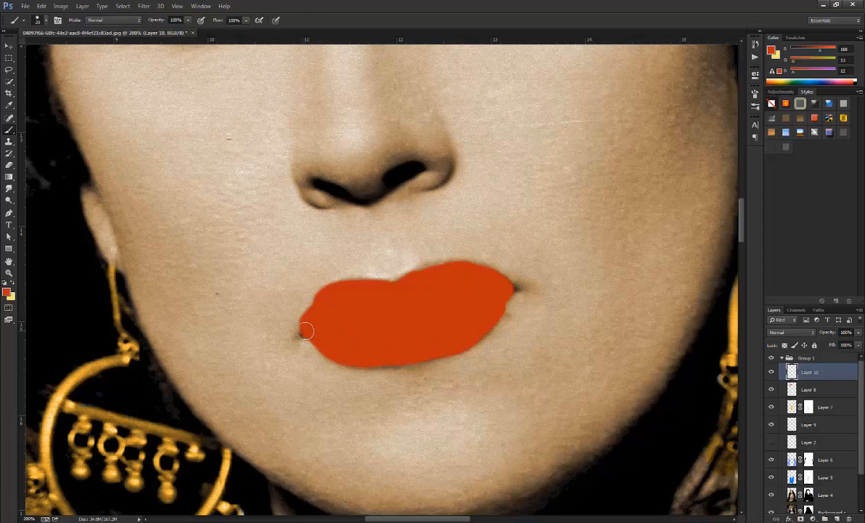
pyautogui.moveTo(305, 328); pyautogui.dragTo(329, 303)
# Set Layer 10's blend mode to Color Burn and its opacity to 67%
pyautogui.click(790, 332)
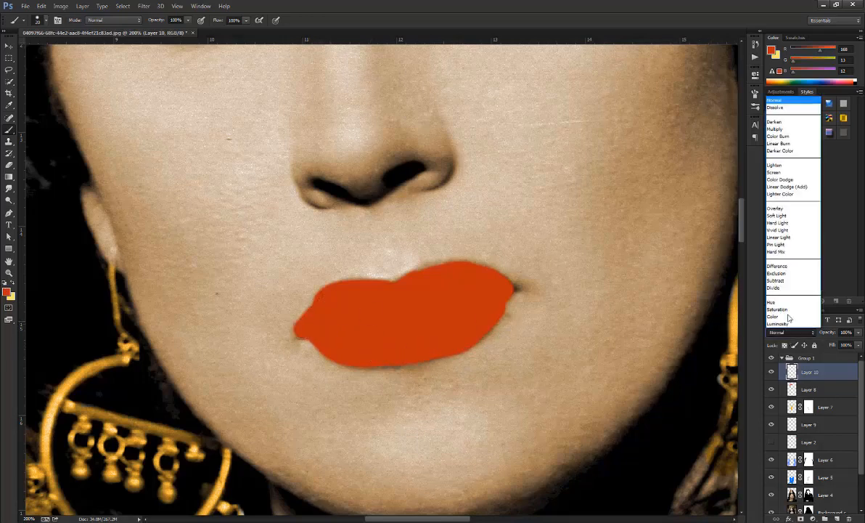
pyautogui.click(784, 135)
pyautogui.click(860, 332)
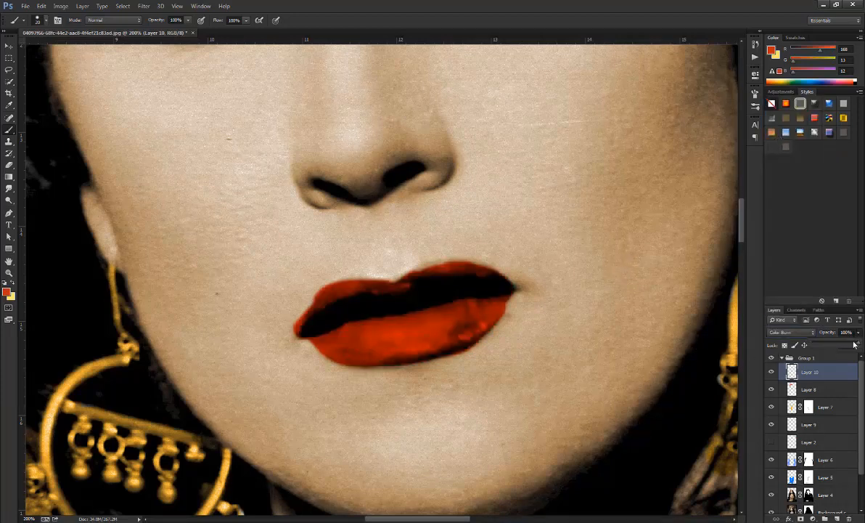
pyautogui.moveTo(857, 346); pyautogui.dragTo(846, 346)
pyautogui.rightClick(430, 274)
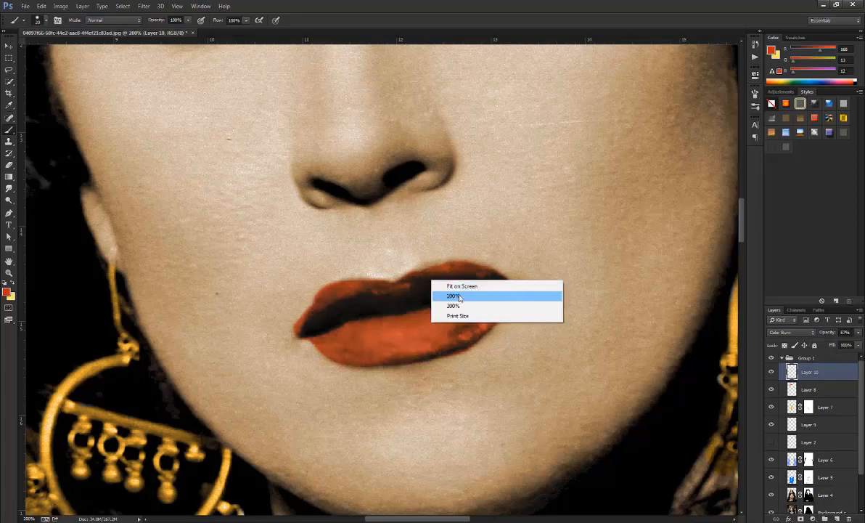
pyautogui.click(454, 295)
pyautogui.rightClick(450, 270)
pyautogui.click(459, 276)
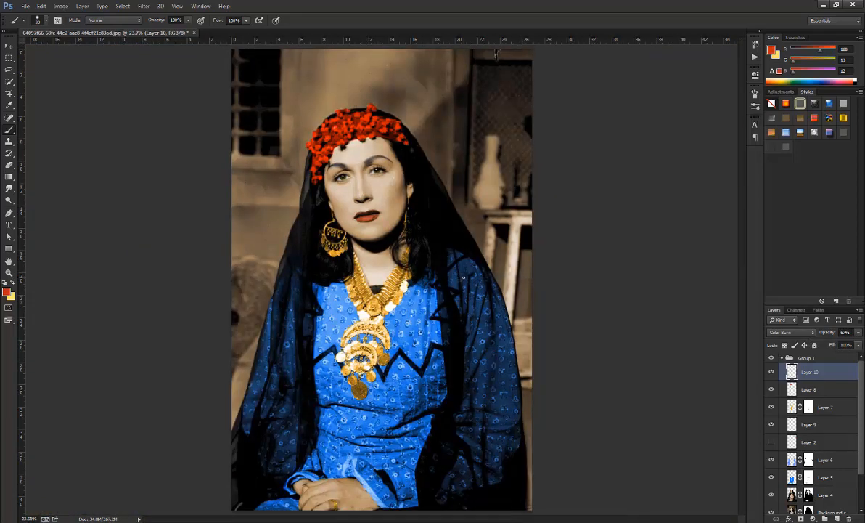
pyautogui.press('v')
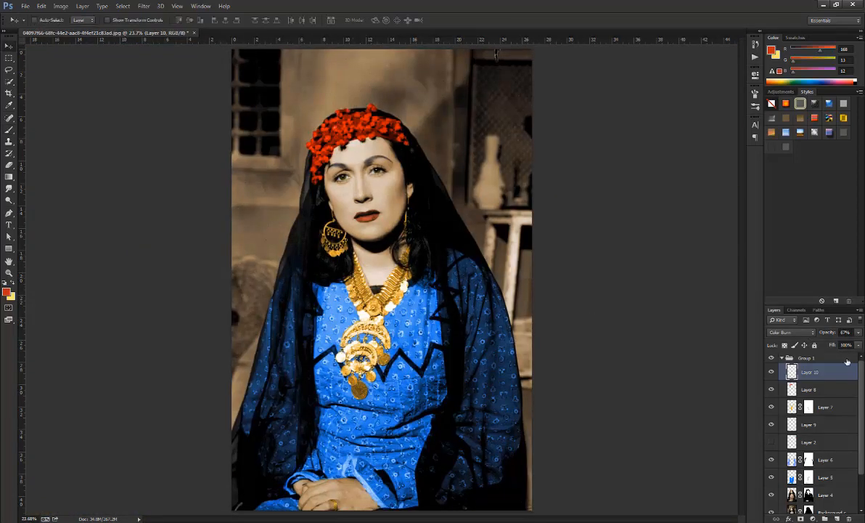
# Adjust the lip color with Hue/Saturation at hue -6, saturation +36 and lightness +25, and set Layer 10's opacity to 57%
pyautogui.click(859, 332)
pyautogui.hotkey('ctrl', 'u')
pyautogui.moveTo(588, 283); pyautogui.dragTo(597, 307)
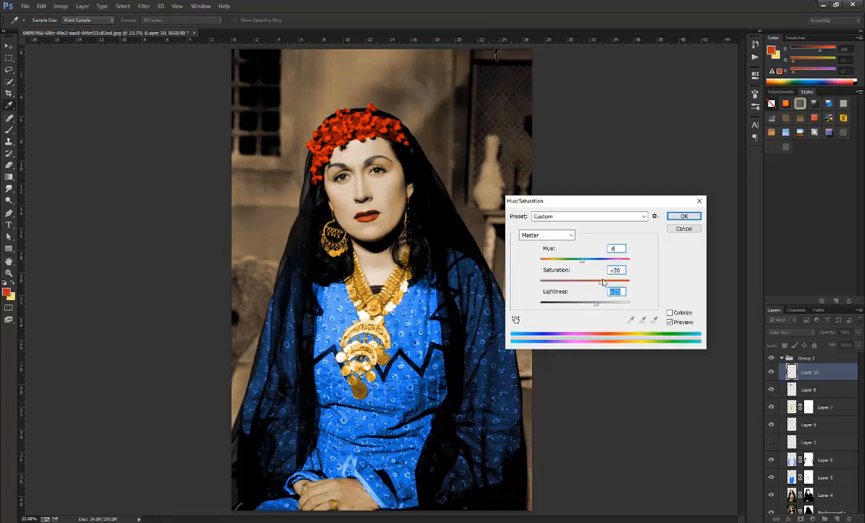
pyautogui.press('Return')
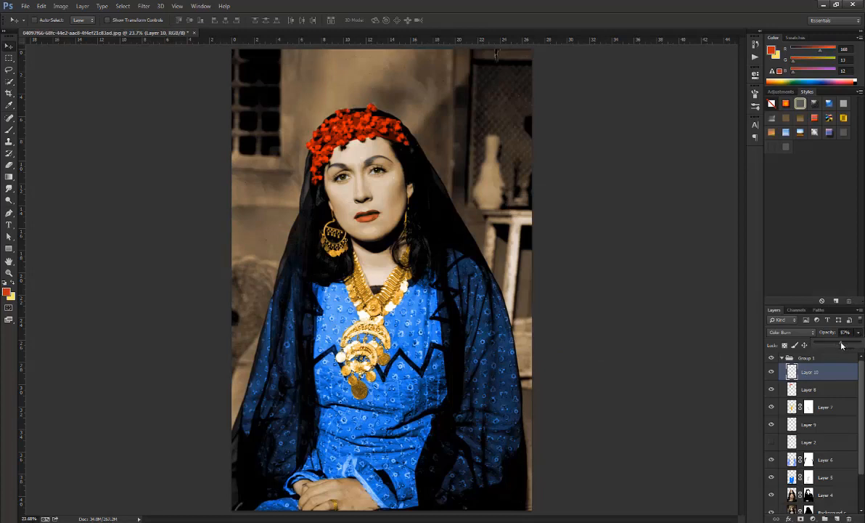
pyautogui.click(485, 321)
pyautogui.click(485, 321)
pyautogui.click(587, 348)
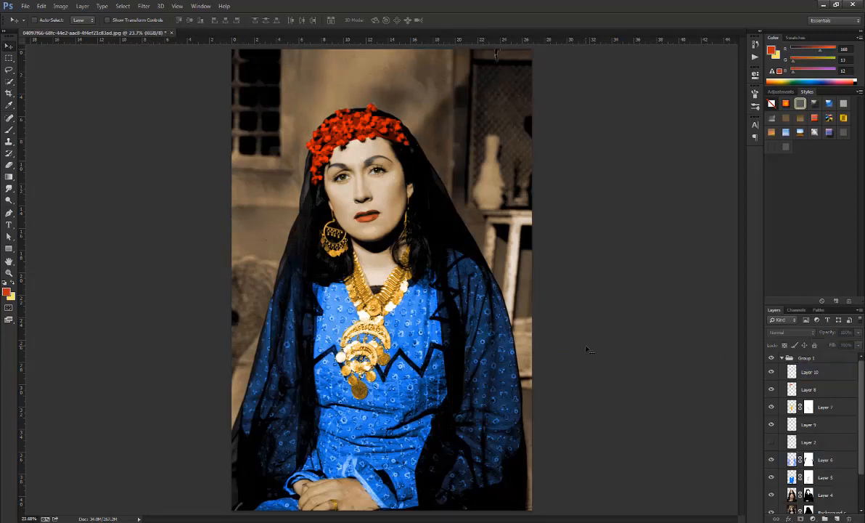
# Merge a duplicate of Group 1 into a single layer and heal the dark mark at the photo's upper edge
pyautogui.click(782, 358)
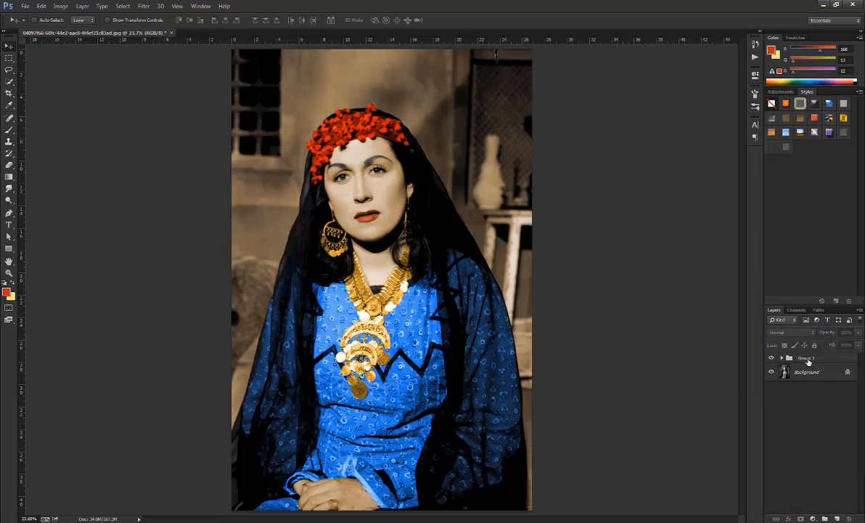
pyautogui.moveTo(836, 518); pyautogui.dragTo(836, 517)
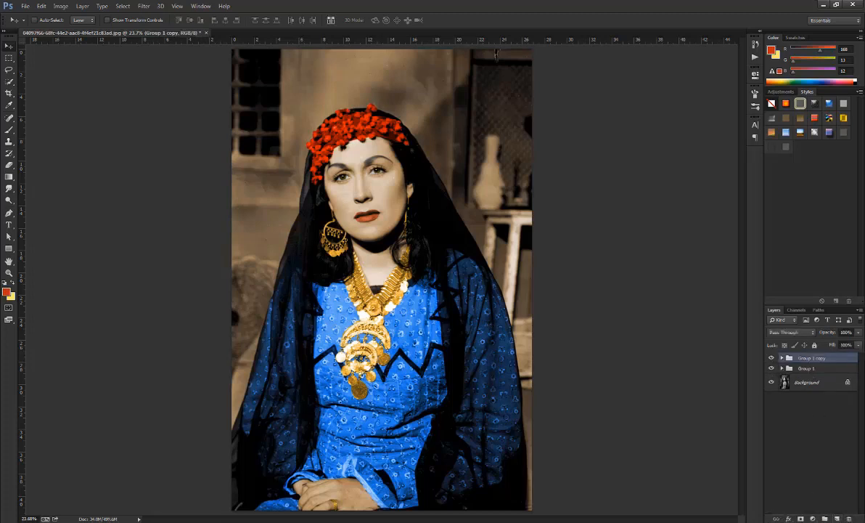
pyautogui.hotkey('ctrl', 'e')
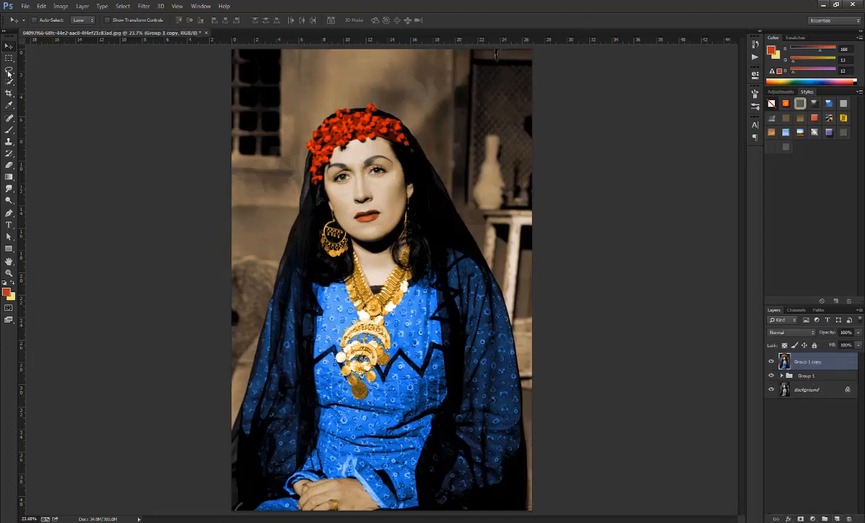
pyautogui.click(8, 118)
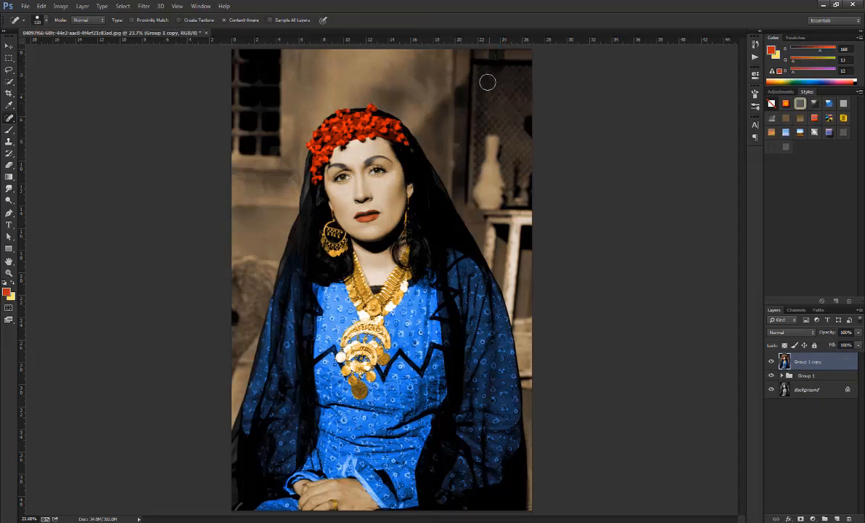
pyautogui.press('v')
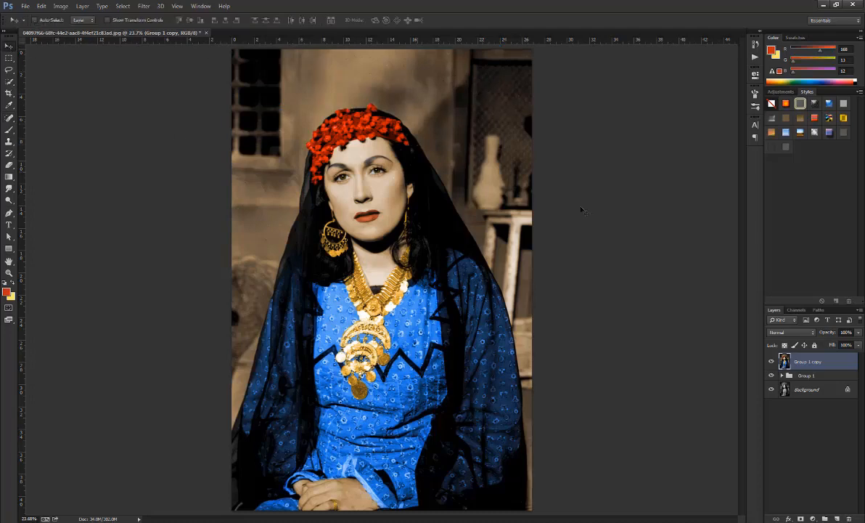
# Apply the Camera Raw filter to Group 1 copy with exposure +0.30, contrast +11, texture +8, clarity +20 and dehaze +11
pyautogui.click(144, 6)
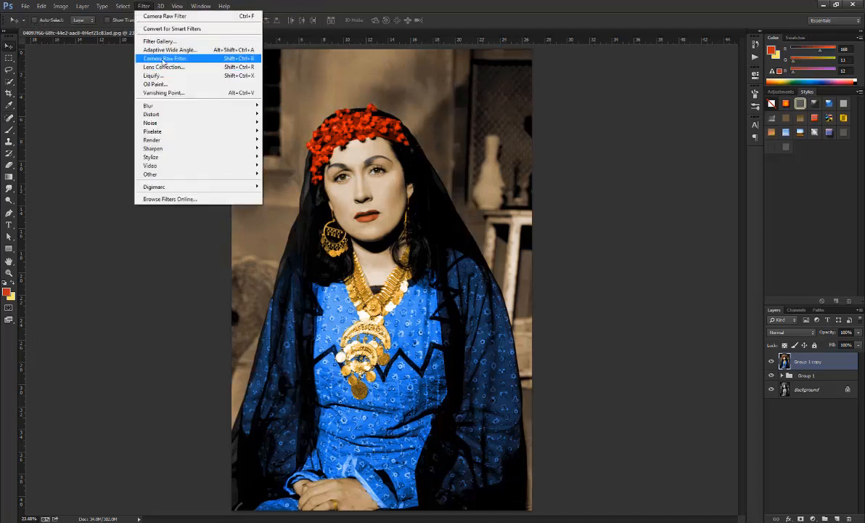
pyautogui.click(171, 61)
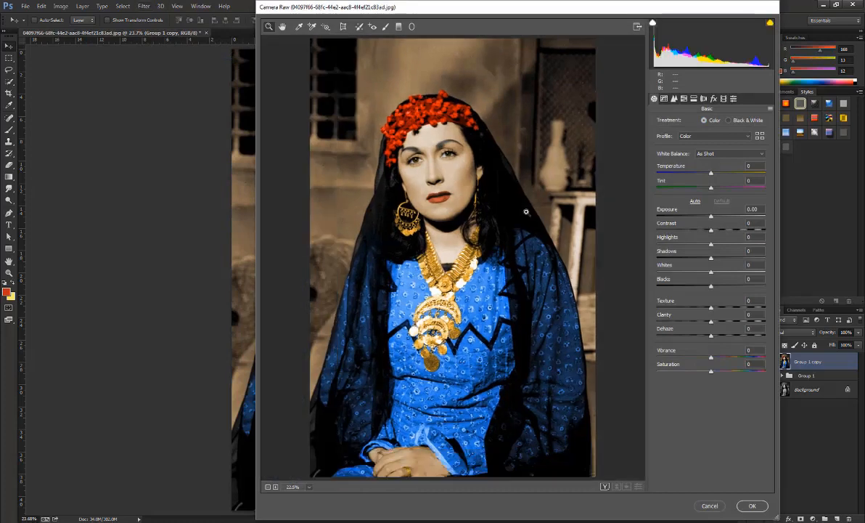
pyautogui.moveTo(718, 215); pyautogui.dragTo(717, 229)
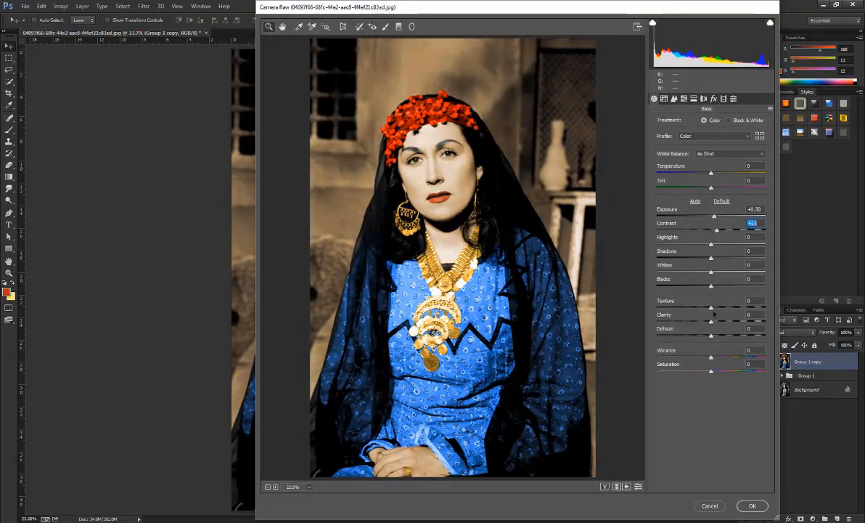
pyautogui.moveTo(712, 321)
pyautogui.mouseDown()
pyautogui.moveTo(723, 322)
pyautogui.moveTo(718, 311)
pyautogui.moveTo(718, 336)
pyautogui.mouseUp()
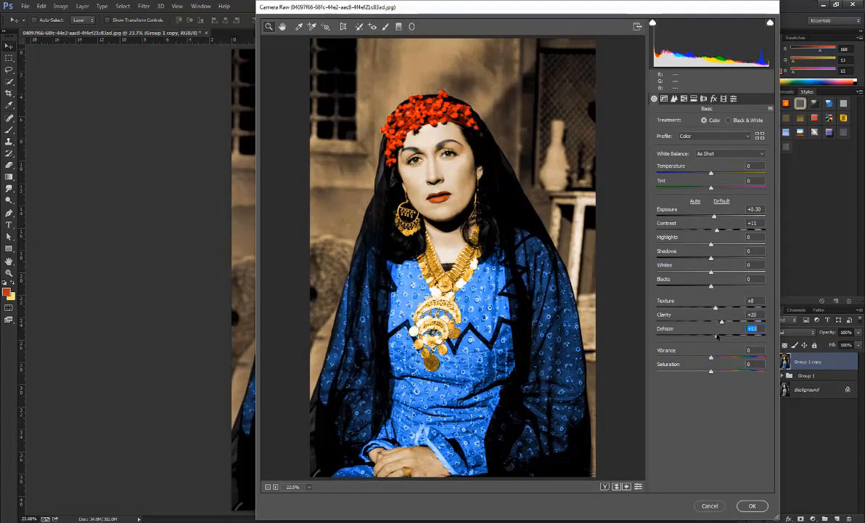
pyautogui.click(752, 506)
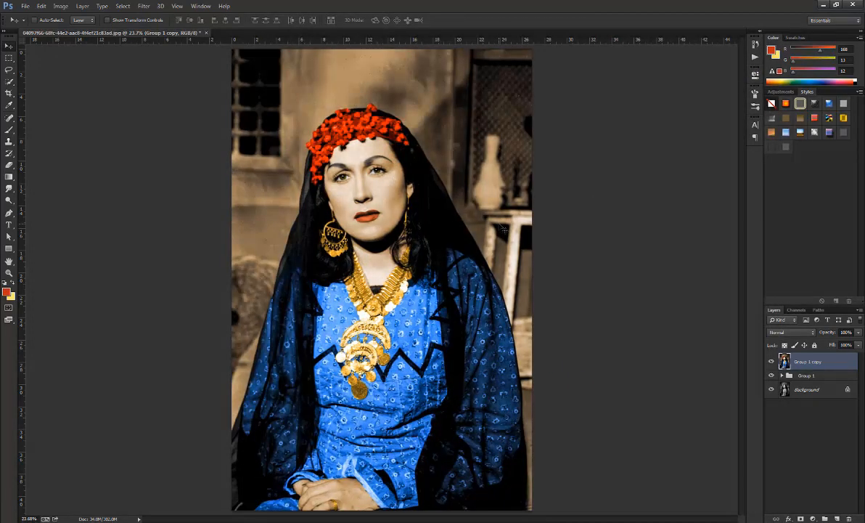
# Add a new layer above Group 1 copy and fill it with 50% Gray at normal mode
pyautogui.click(833, 498)
pyautogui.click(839, 518)
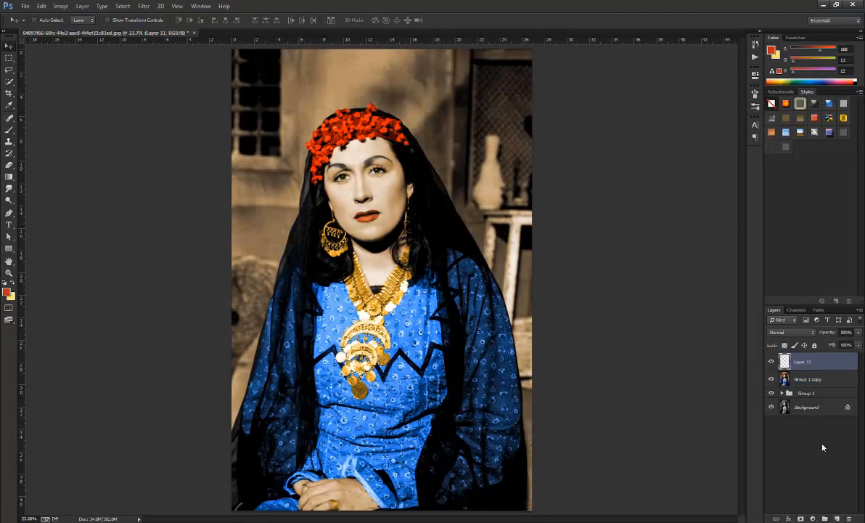
pyautogui.hotkey('ctrl', 'BackSpace')
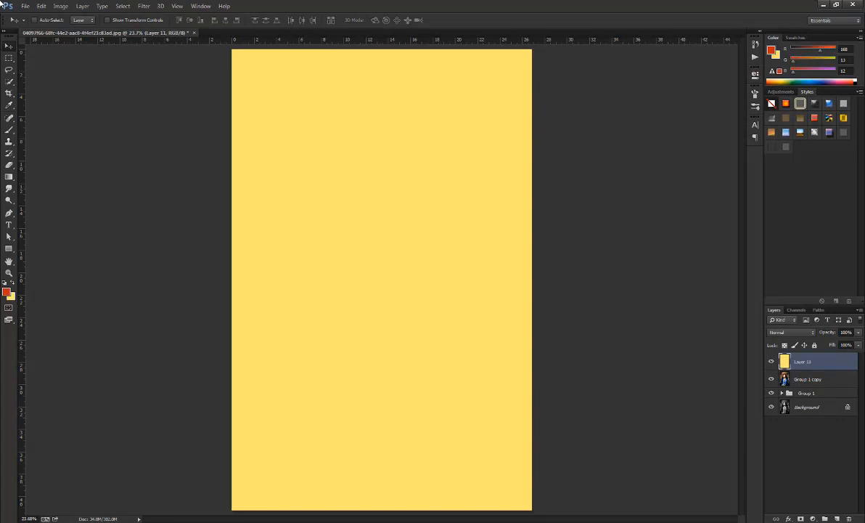
pyautogui.click(61, 6)
pyautogui.moveTo(41, 7)
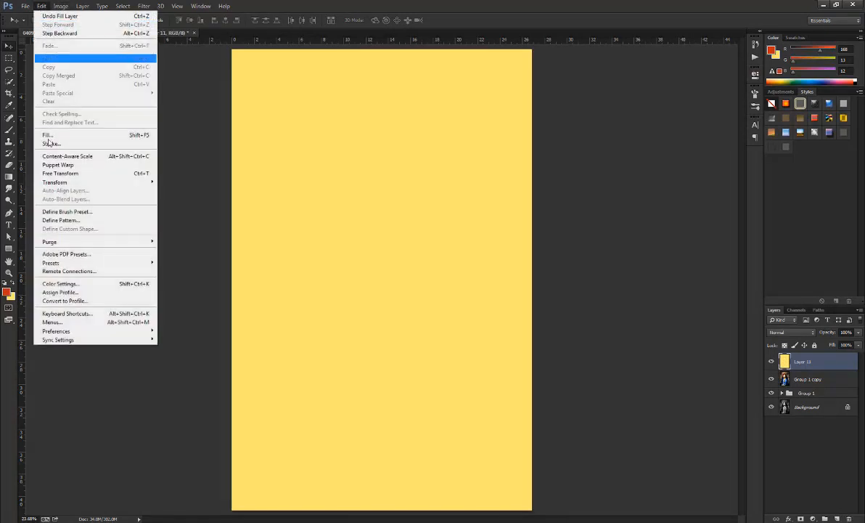
pyautogui.click(69, 133)
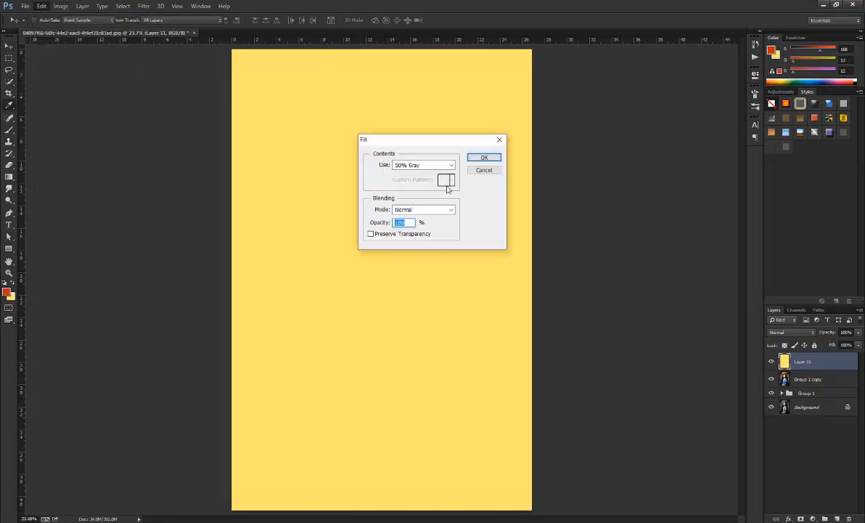
pyautogui.click(485, 157)
# Set the gray Layer 11's blend mode to Overlay
pyautogui.press('v')
pyautogui.click(787, 332)
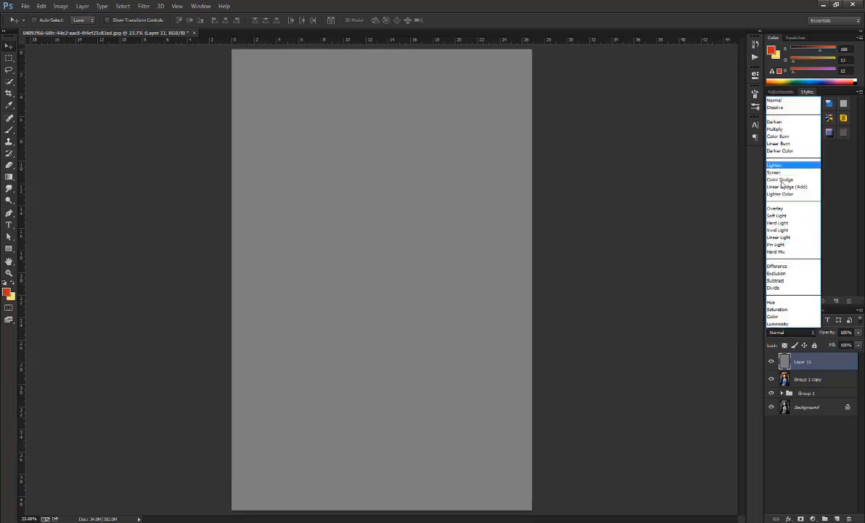
pyautogui.click(775, 209)
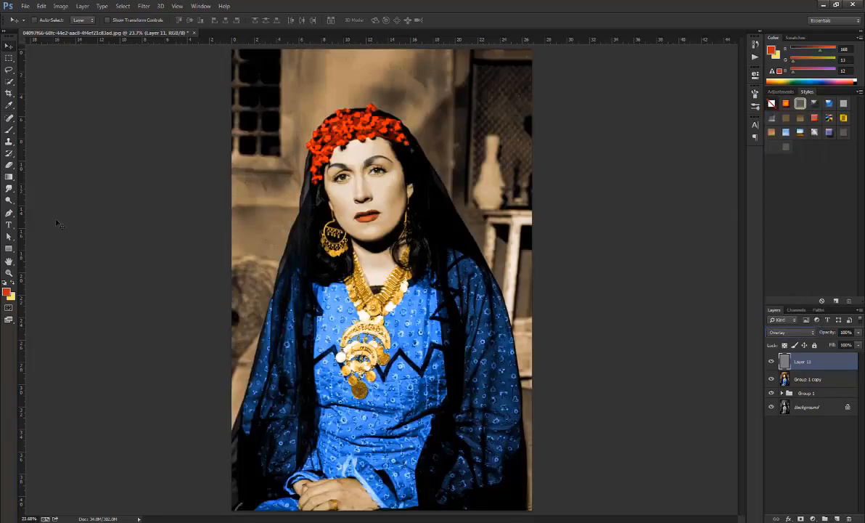
# Brighten areas of the face on Layer 11 with the Dodge tool, using the Midtones range and 54% exposure
pyautogui.click(9, 200)
pyautogui.click(397, 181)
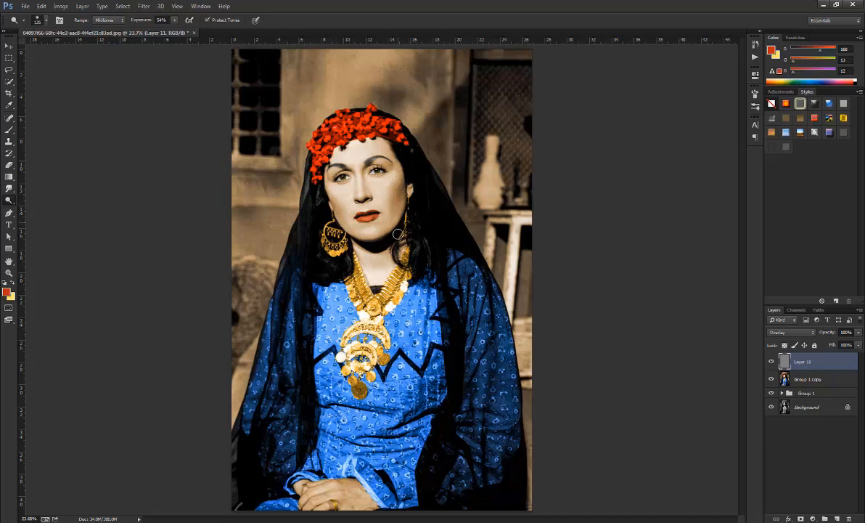
pyautogui.click(9, 45)
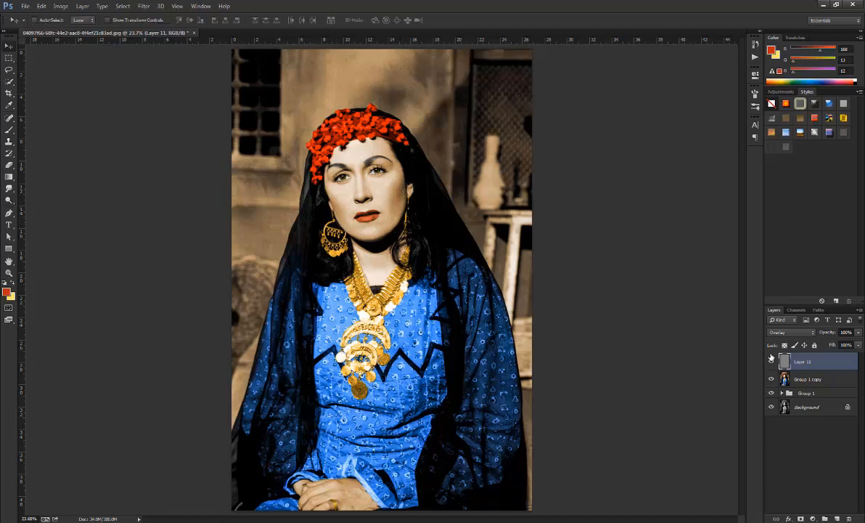
pyautogui.click(792, 446)
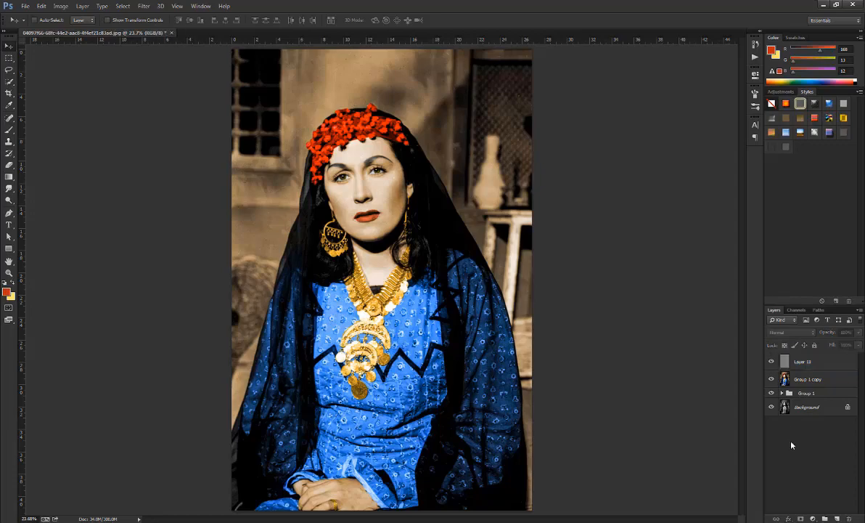